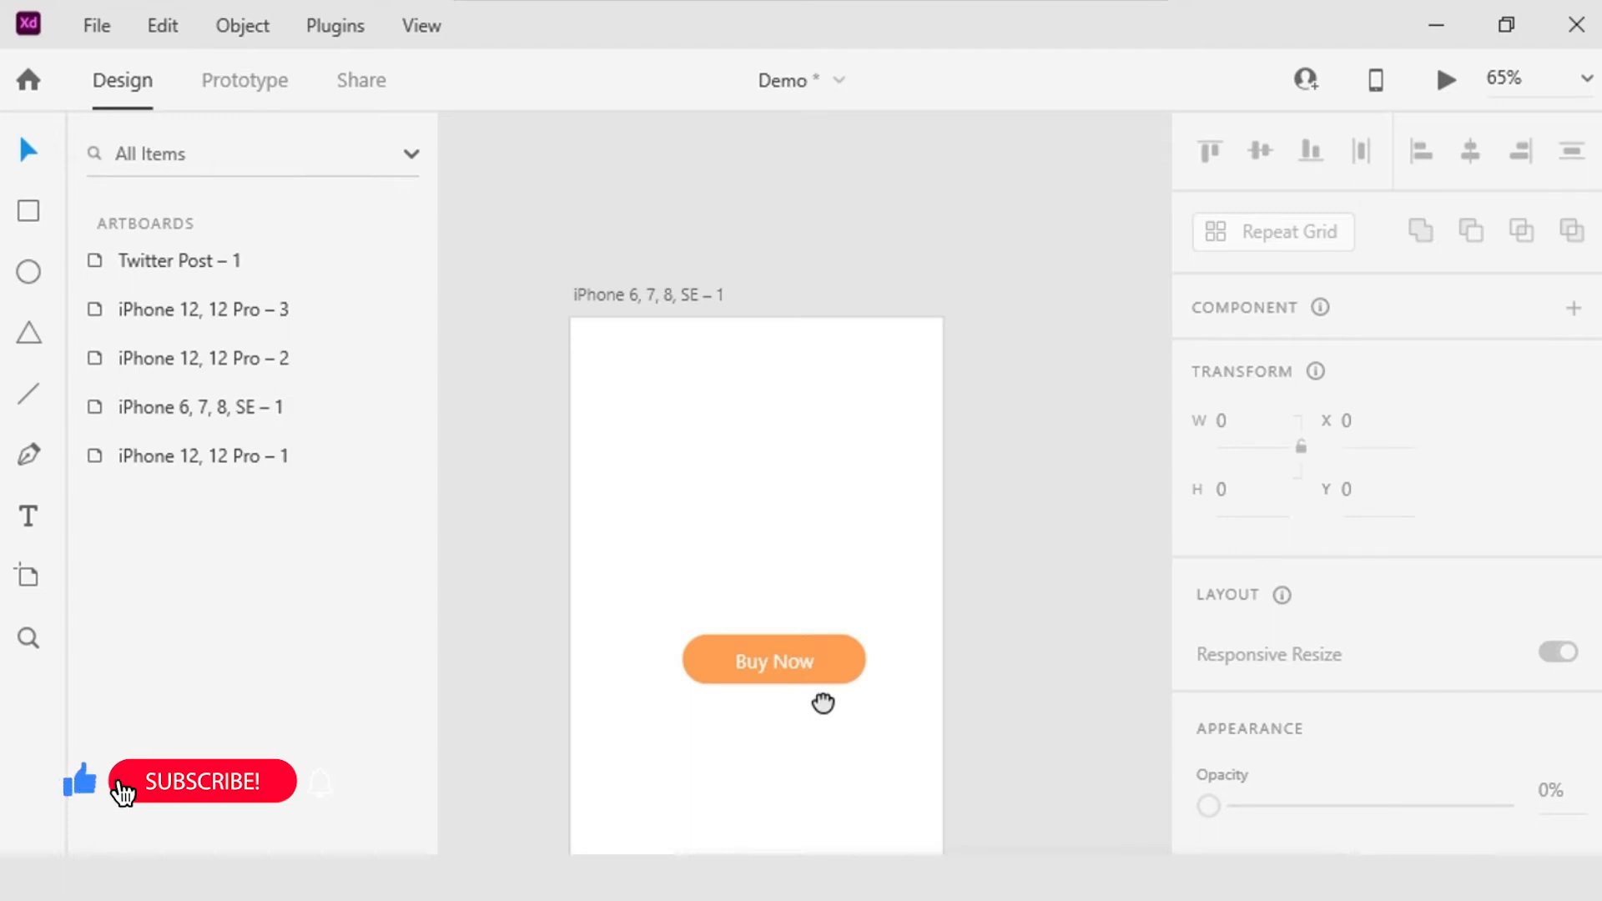
Step: Duplicate the Buy Now rectangle and its label twice, stacking the copies below the original at about Y 408 and Y 497
left_click_drag(858, 649, 840, 475)
key("ctrl+z")
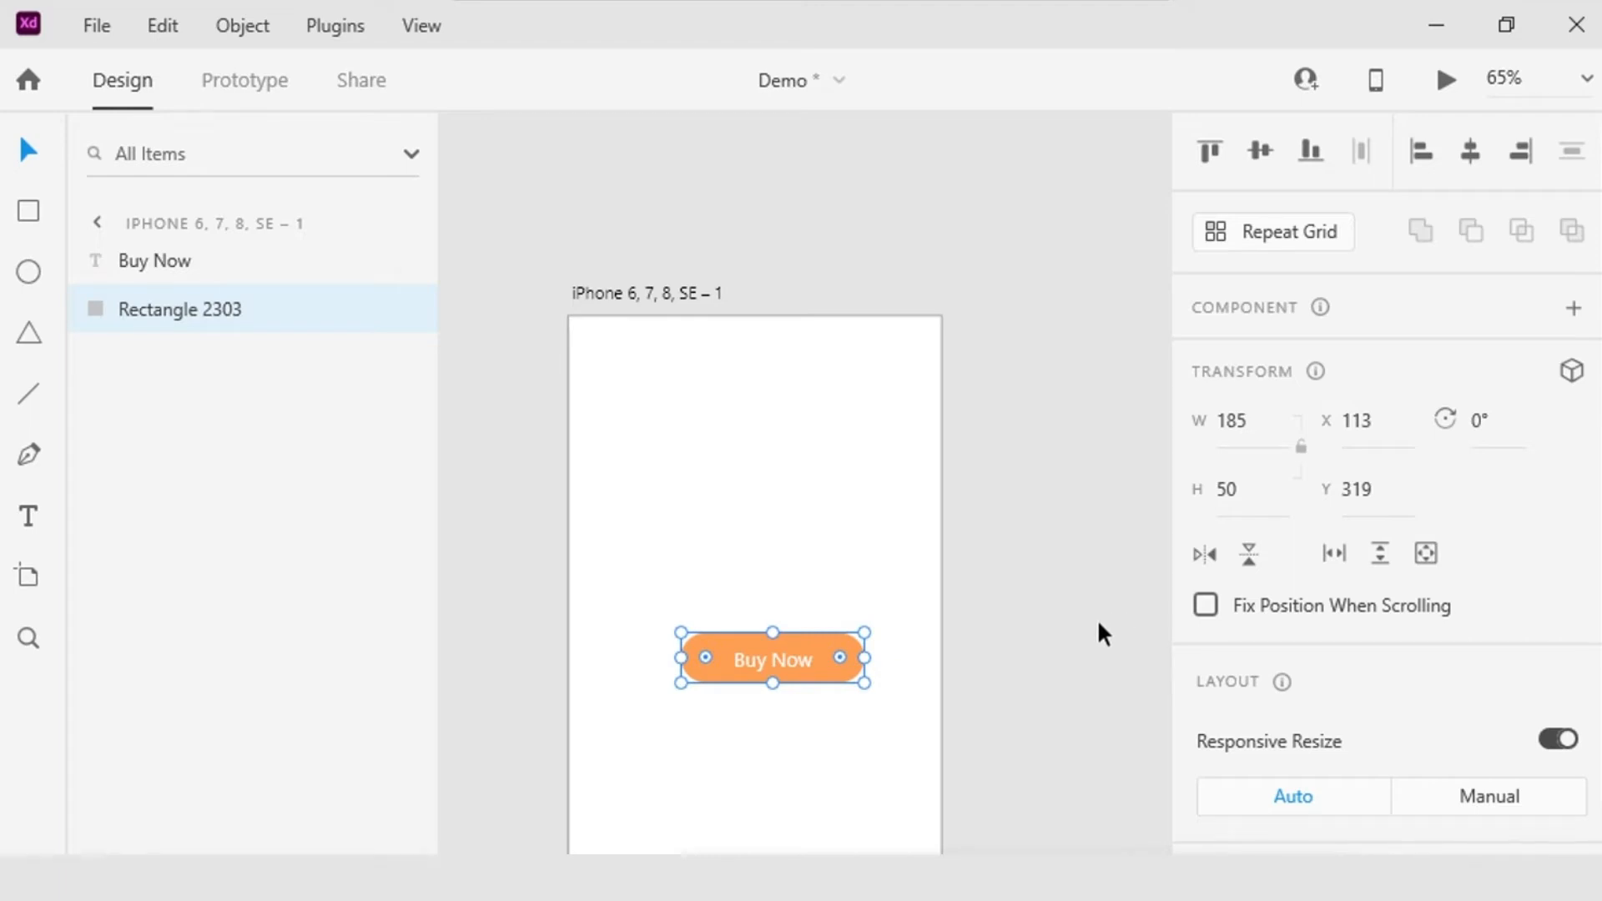
left_click(784, 663, "shift")
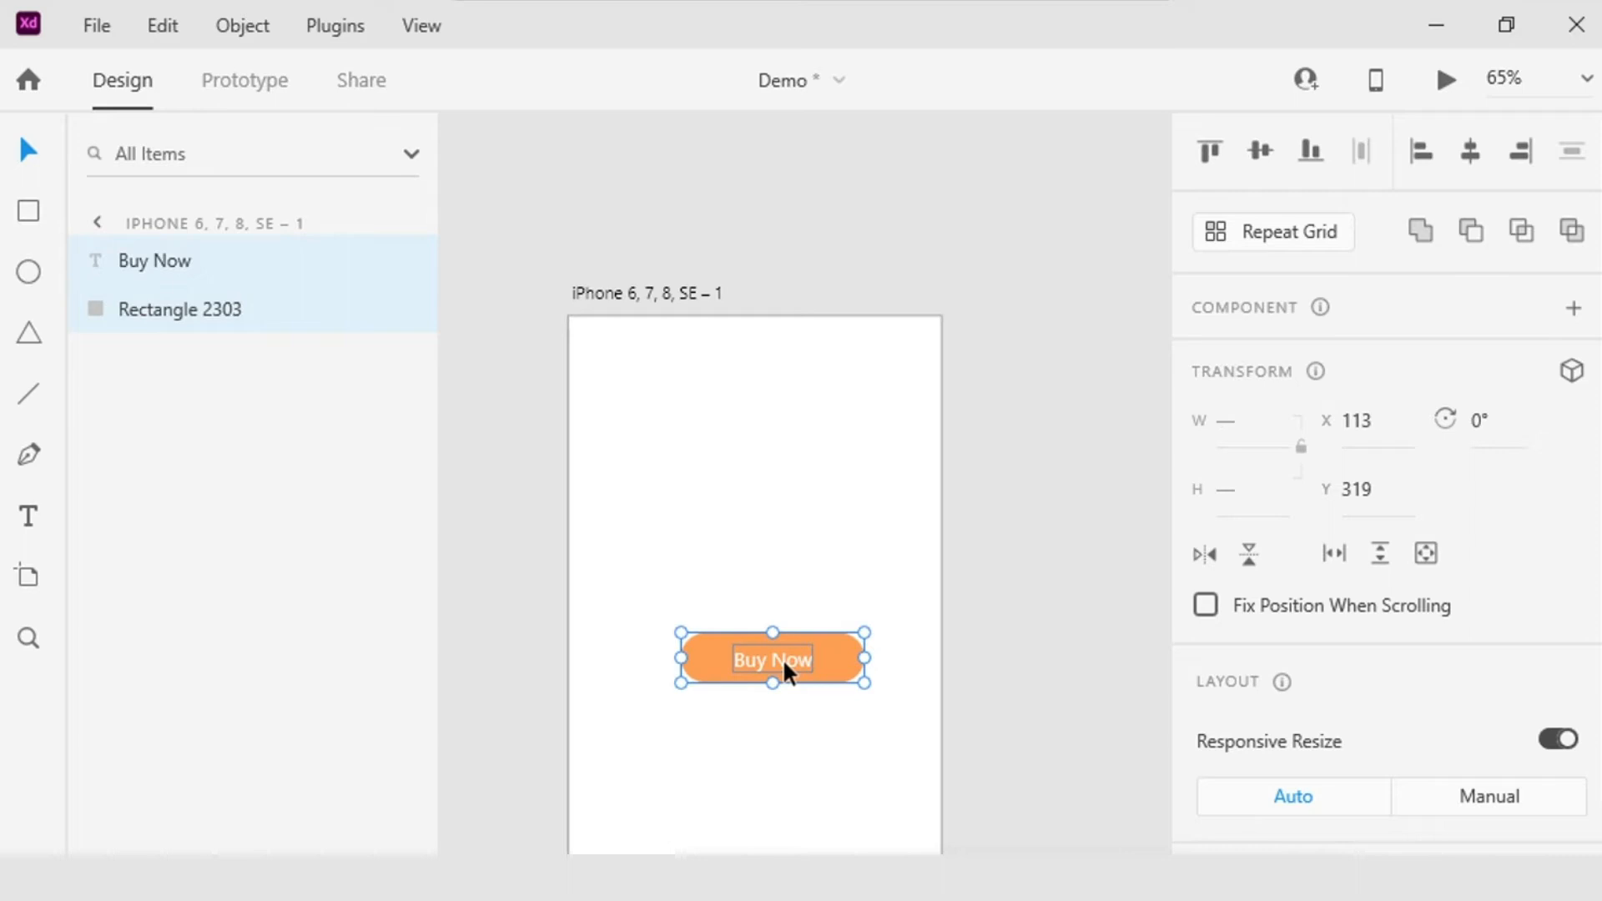
left_click_drag(844, 664, 839, 749)
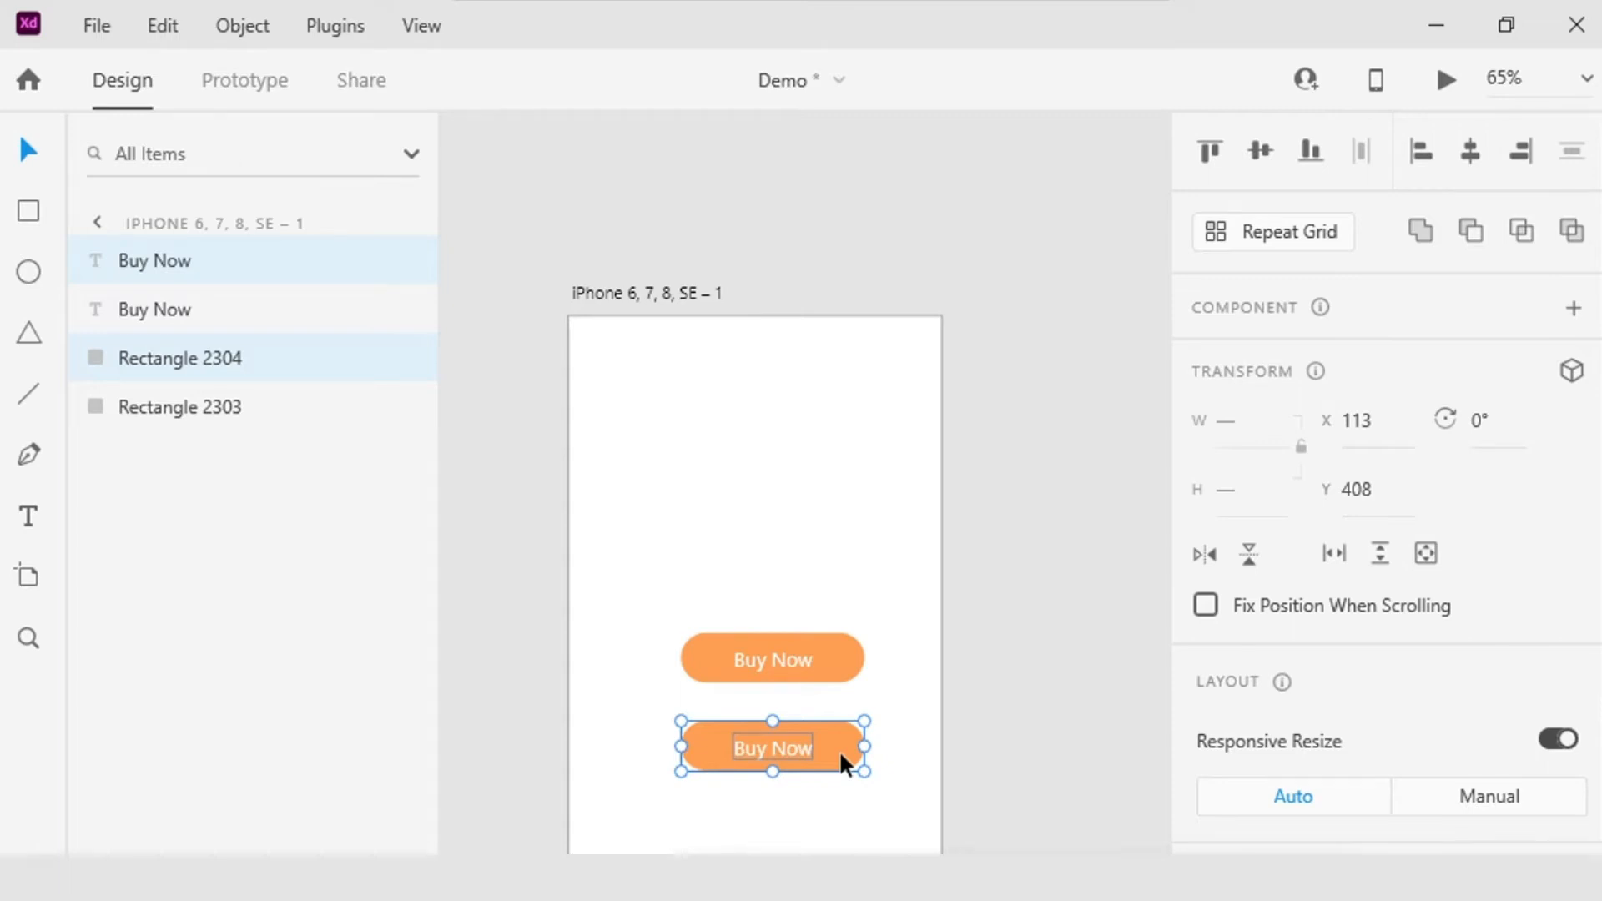
left_click_drag(843, 749, 843, 831)
Step: Try replacing the label of the uppermost Buy Now button with "little"
scroll(935, 651, "down", 3)
scroll(1044, 605, "up", 3)
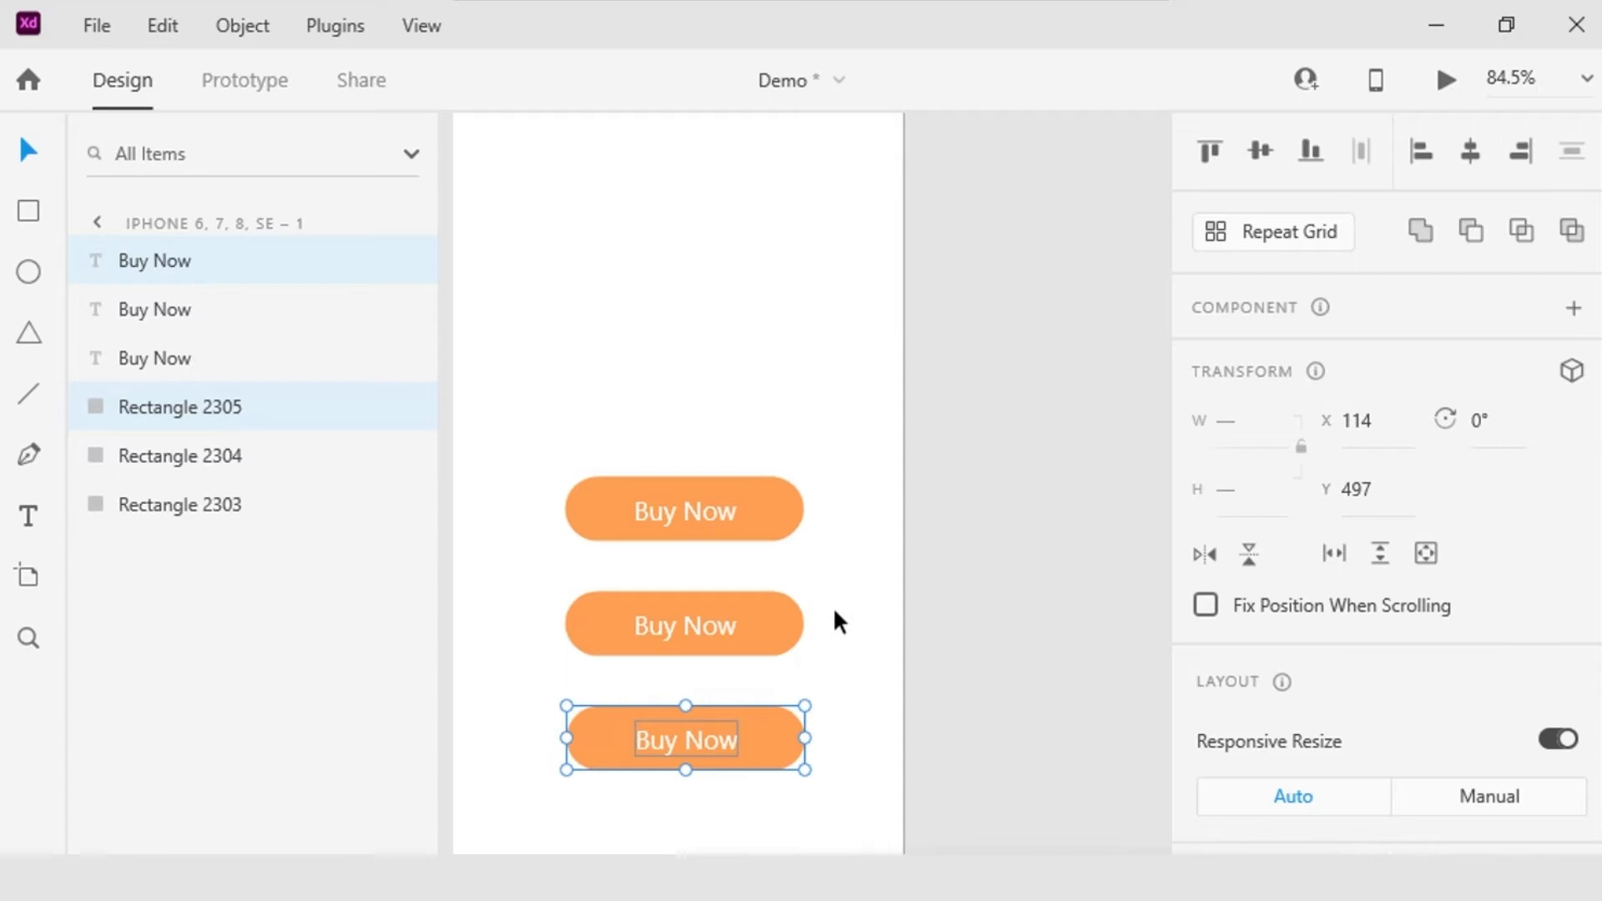
double_click(725, 514)
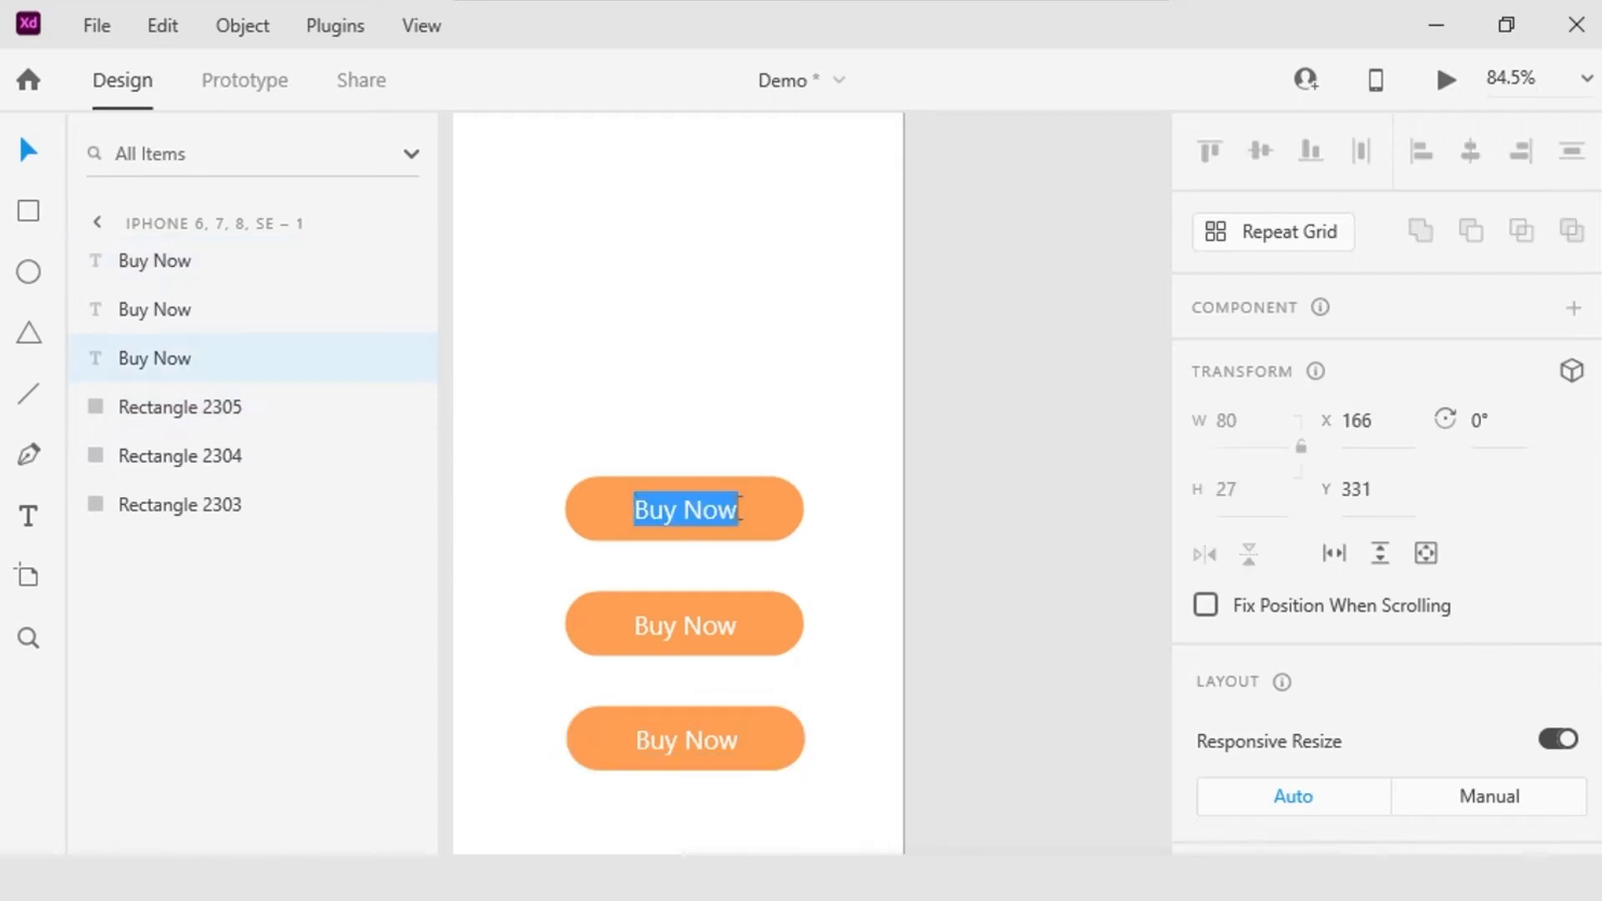
type("little")
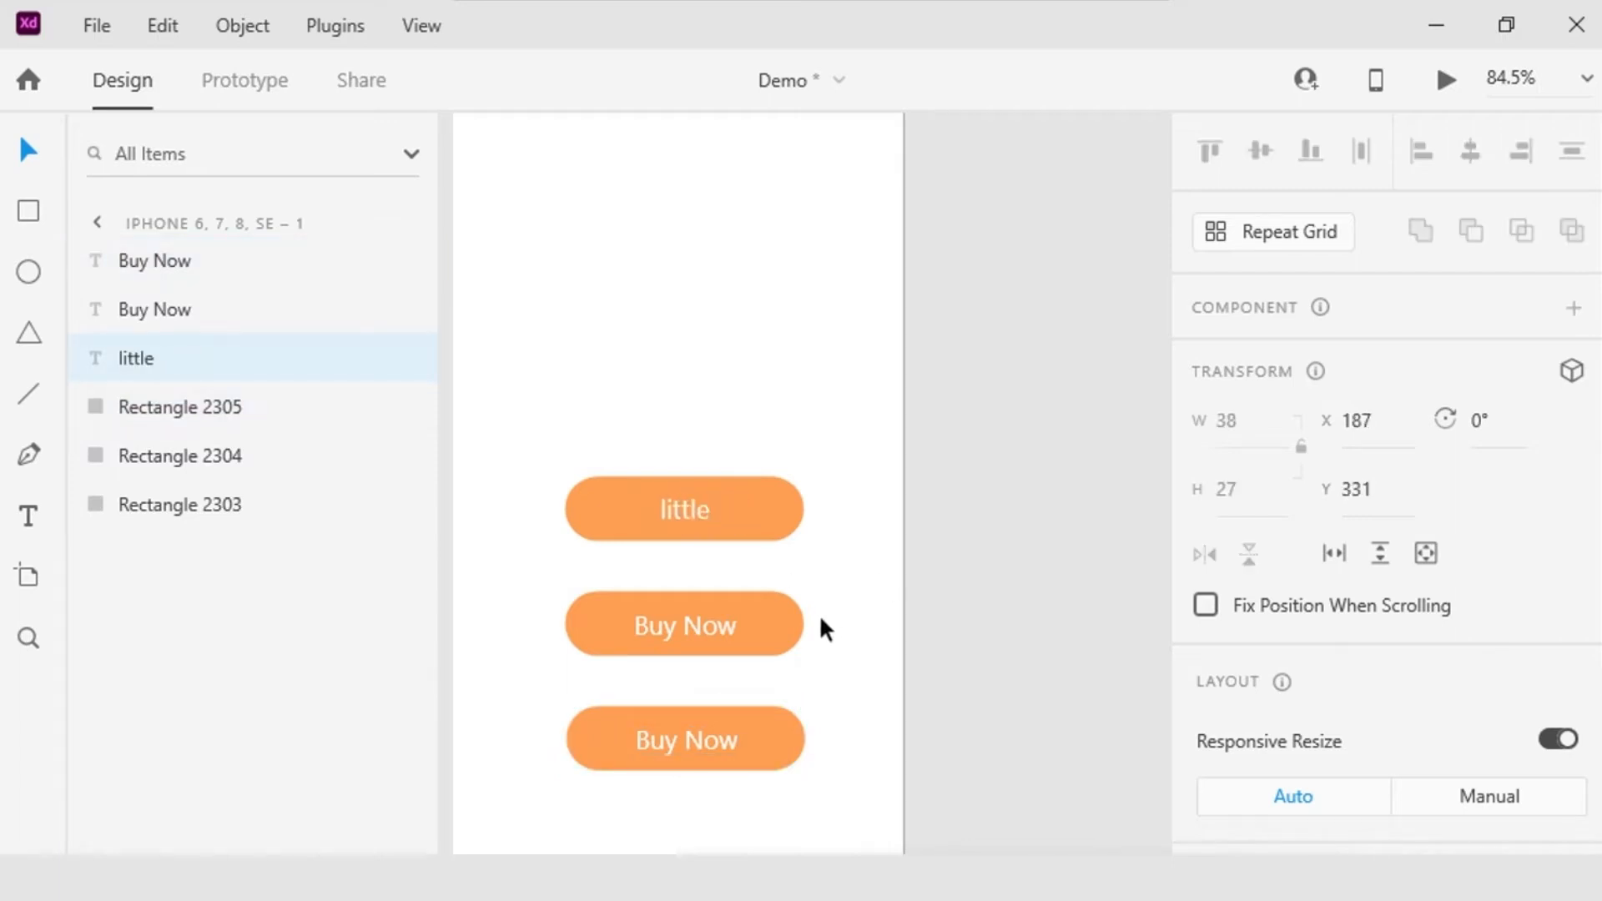
key("BackSpace")
key("BackSpace")
key("BackSpace")
key("BackSpace")
key("BackSpace")
key("BackSpace")
key("ctrl+z")
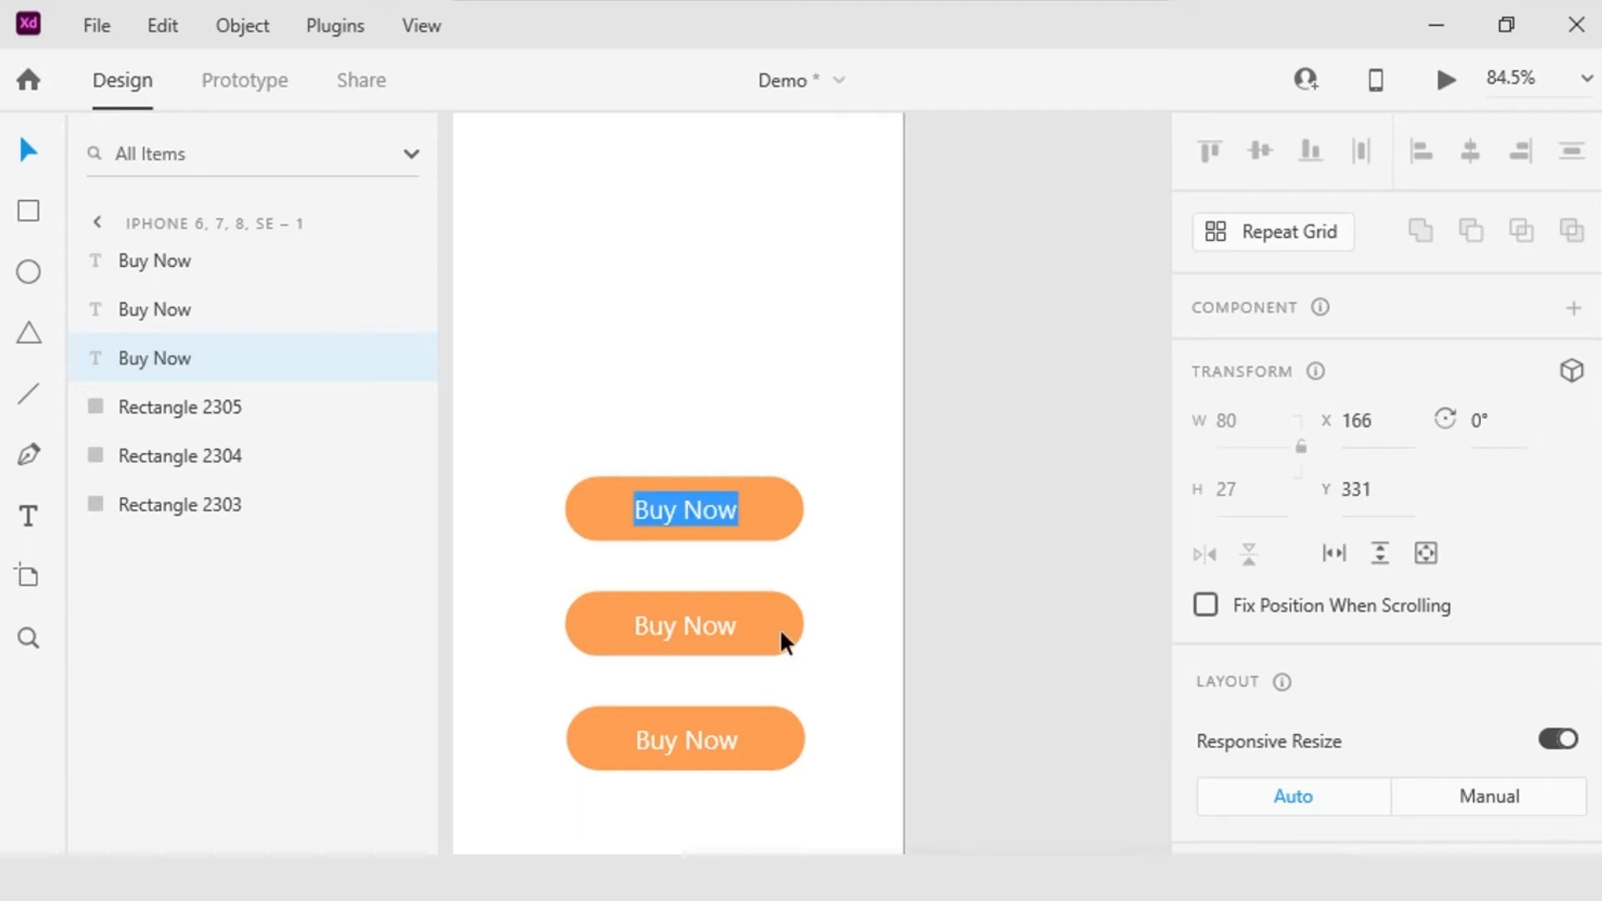
Step: Widen the middle button's rectangle symmetrically to about 283, and narrow the lowest button's rectangle symmetrically around its label
left_click(779, 627)
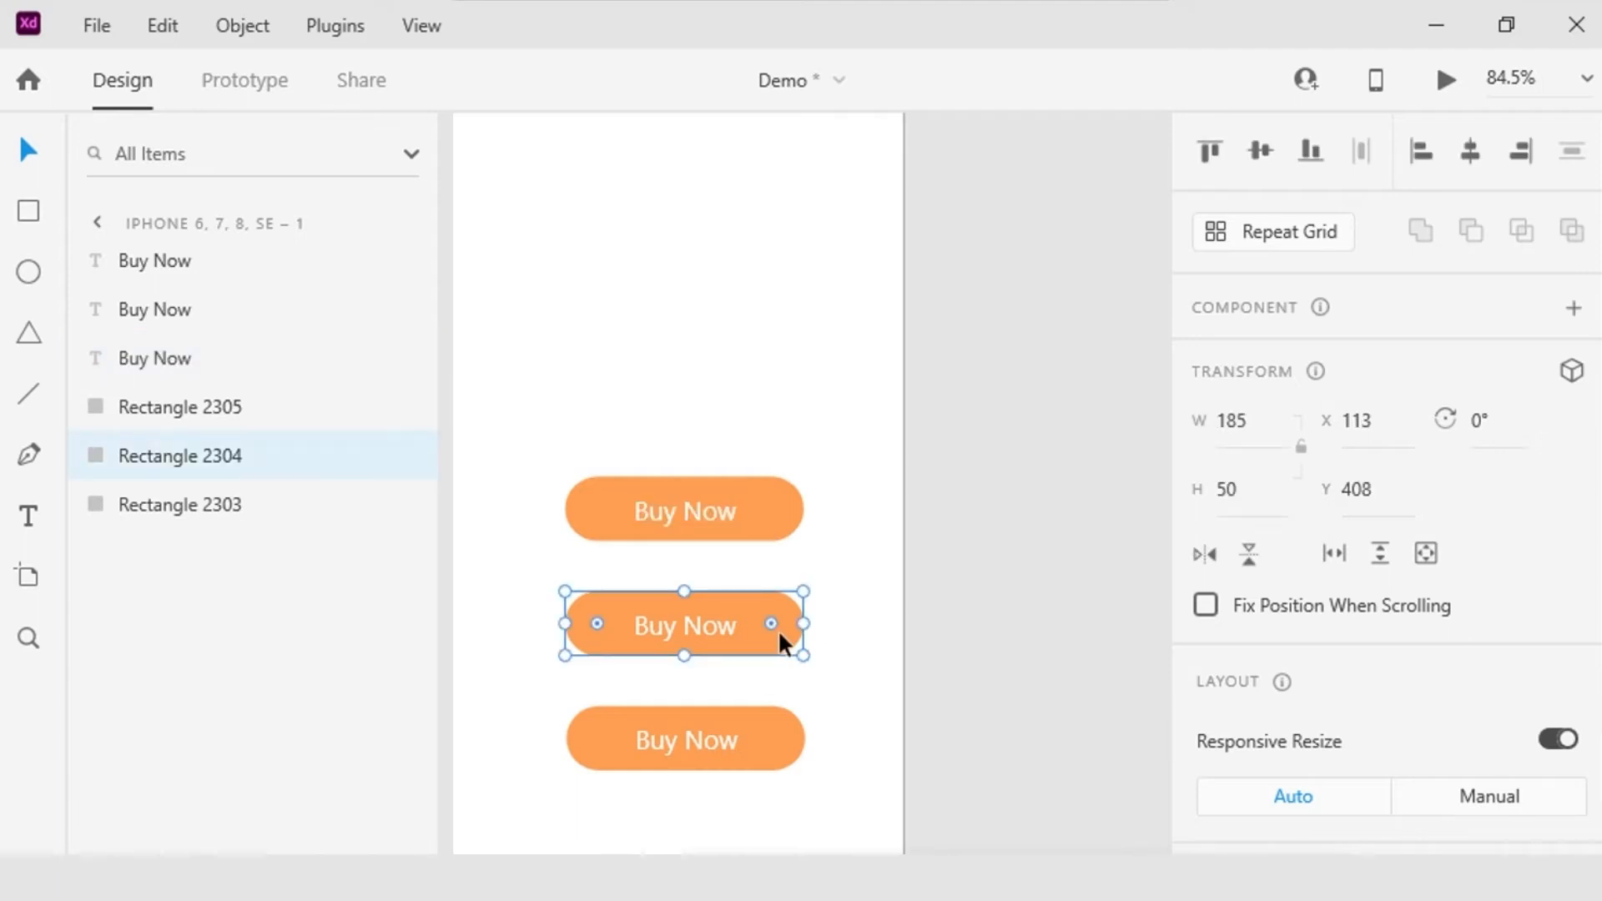
left_click_drag(803, 623, 867, 626)
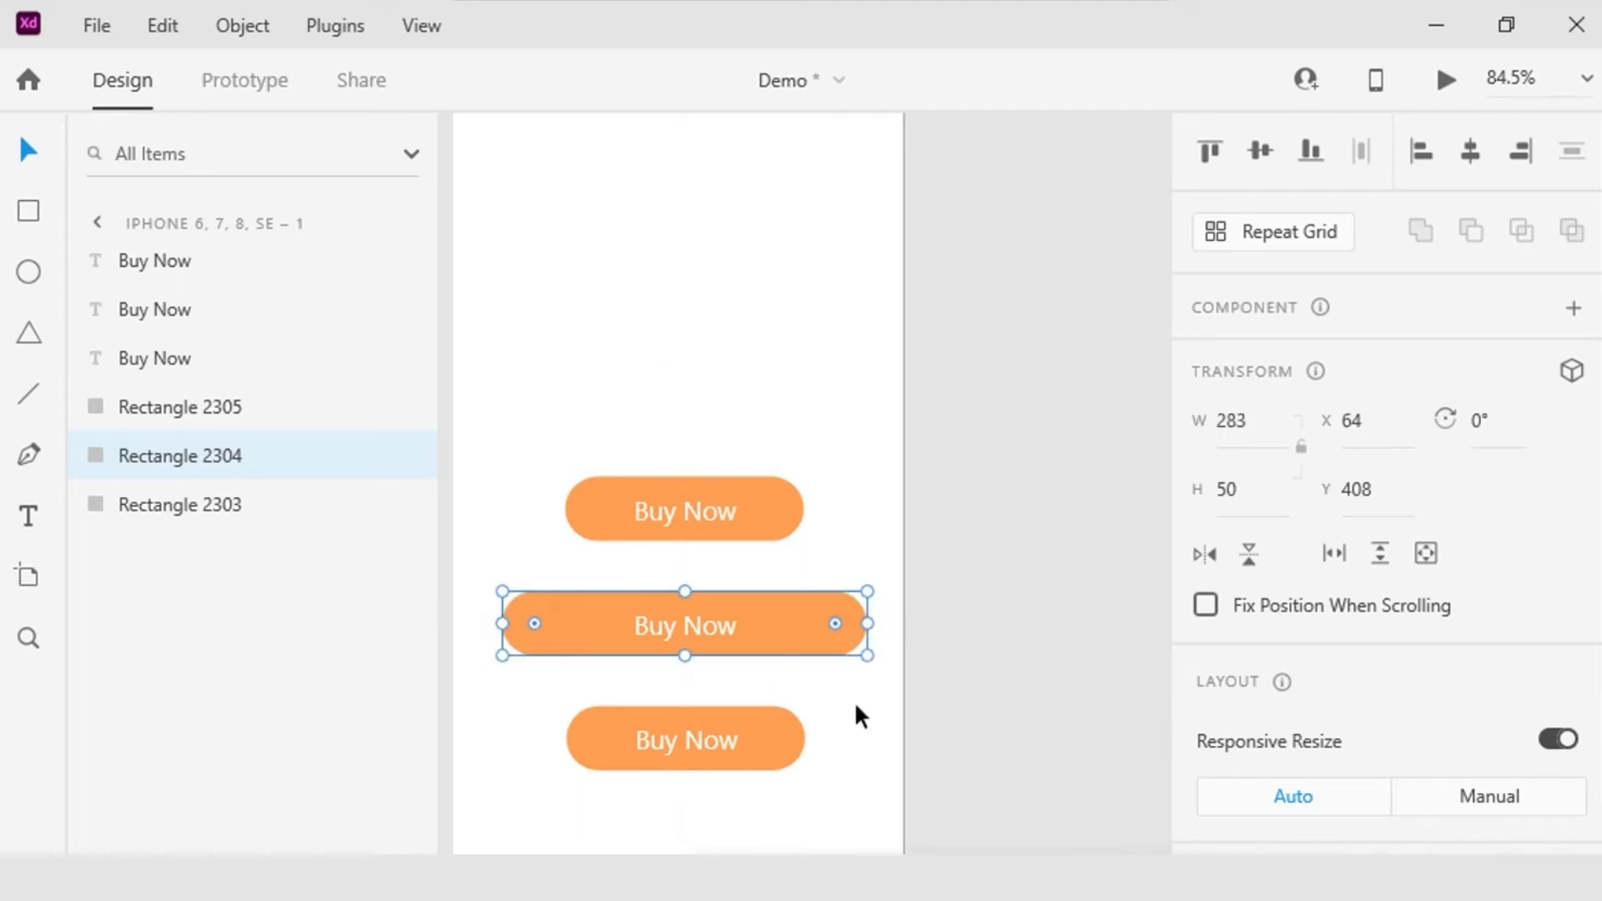
left_click(780, 744)
key("alt")
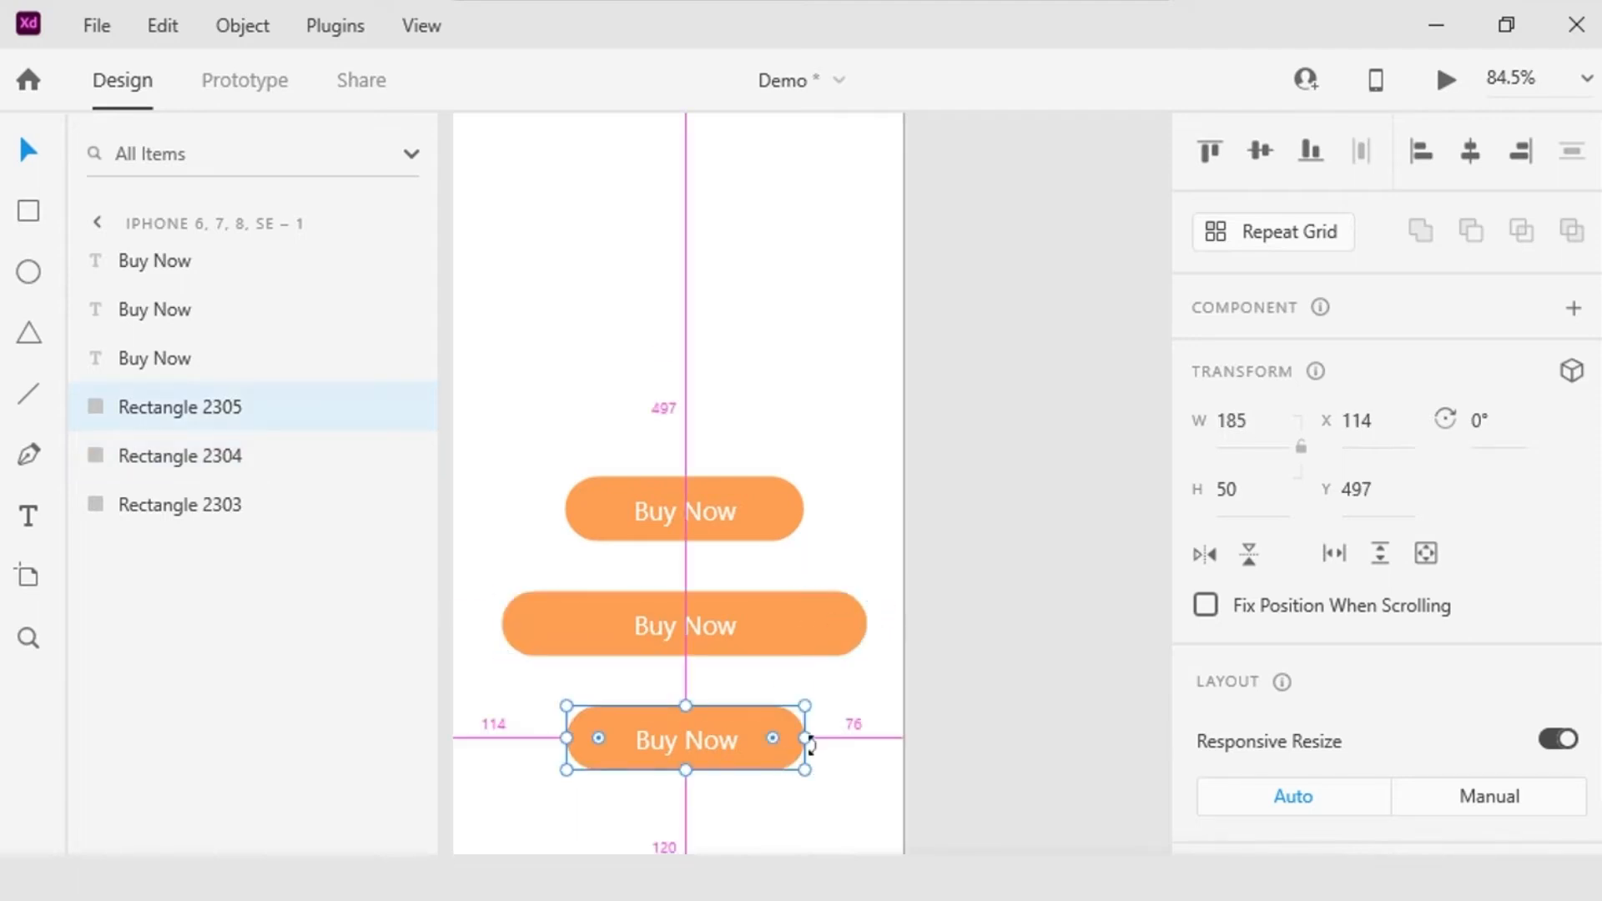
left_click_drag(810, 740, 780, 747)
left_click(1081, 659)
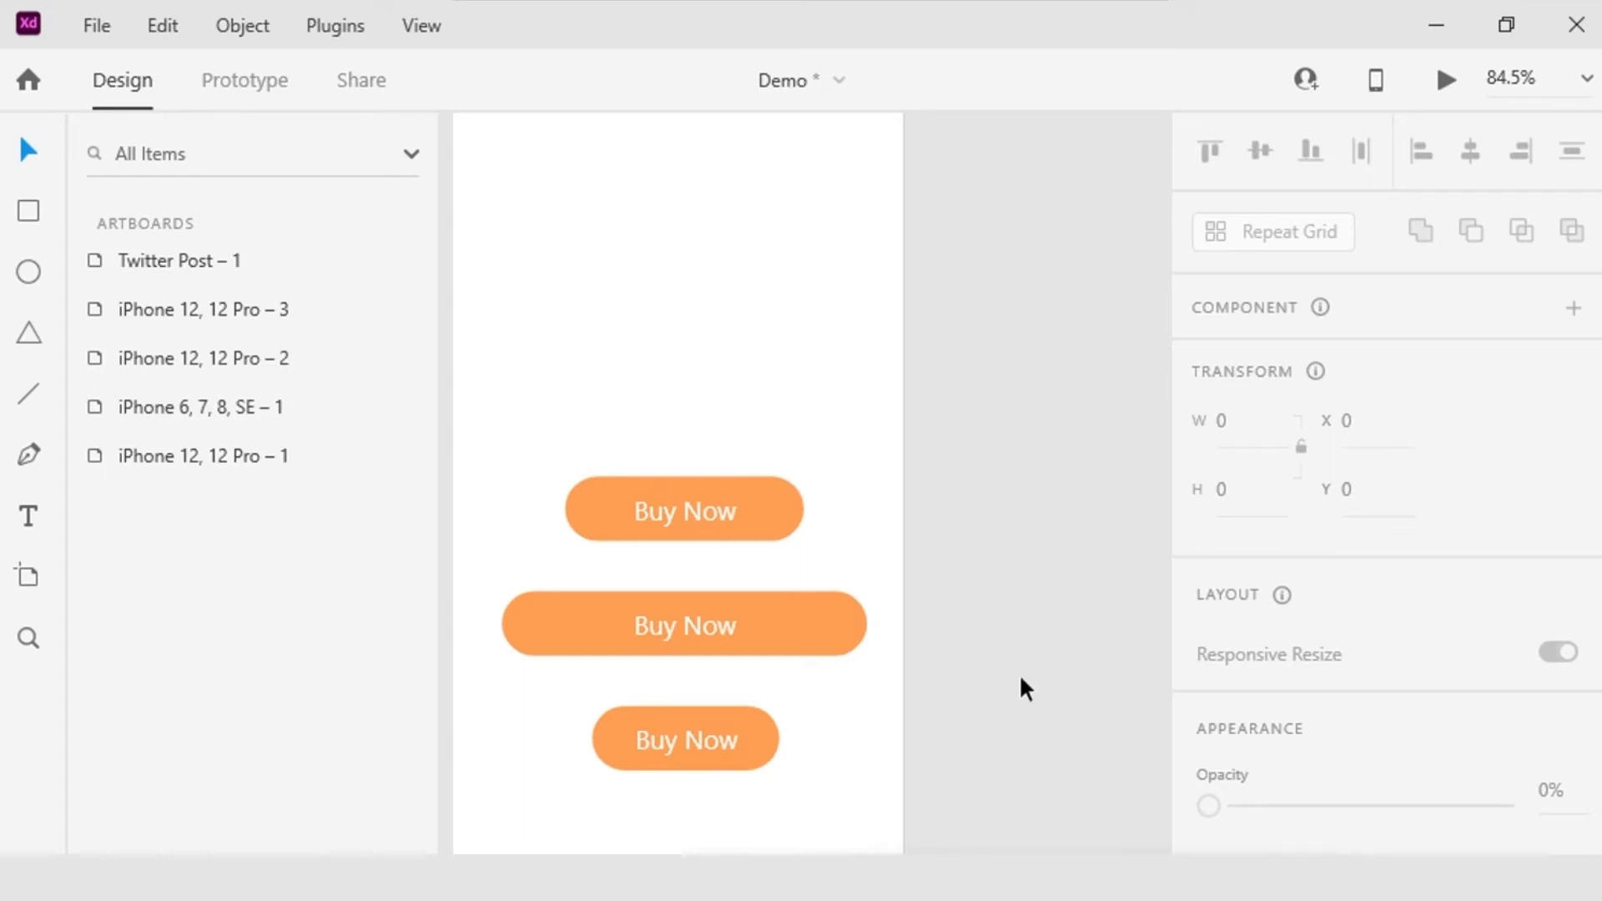
Step: Duplicate the uppermost Buy Now label and rectangle together, placing the copy above the others at about Y 165
left_click(689, 514)
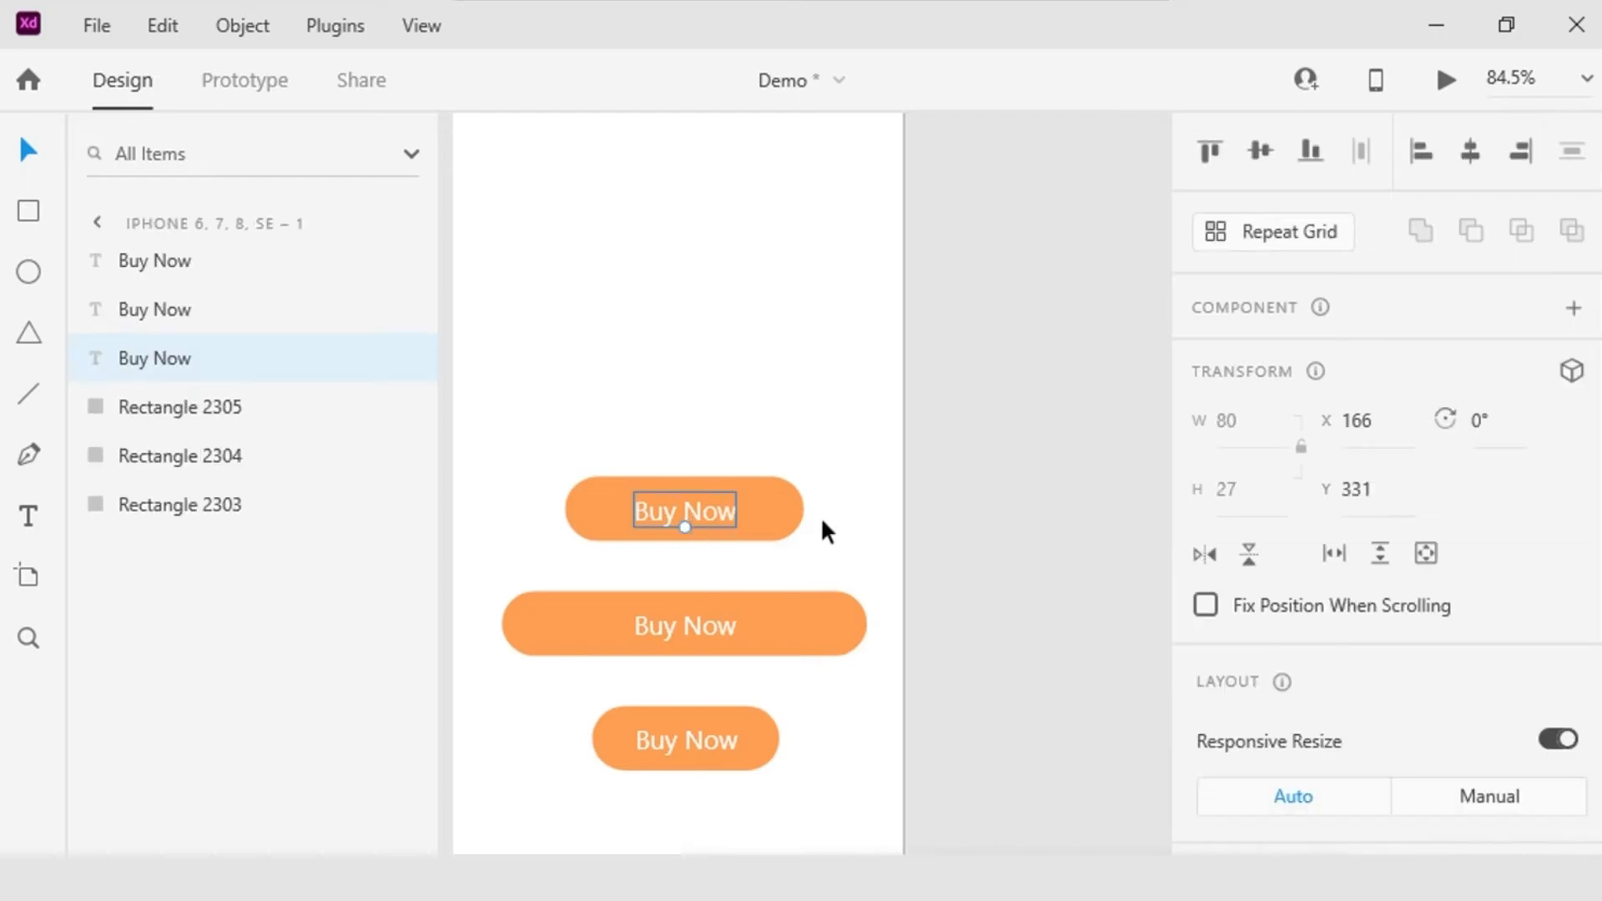
left_click(783, 515, "shift")
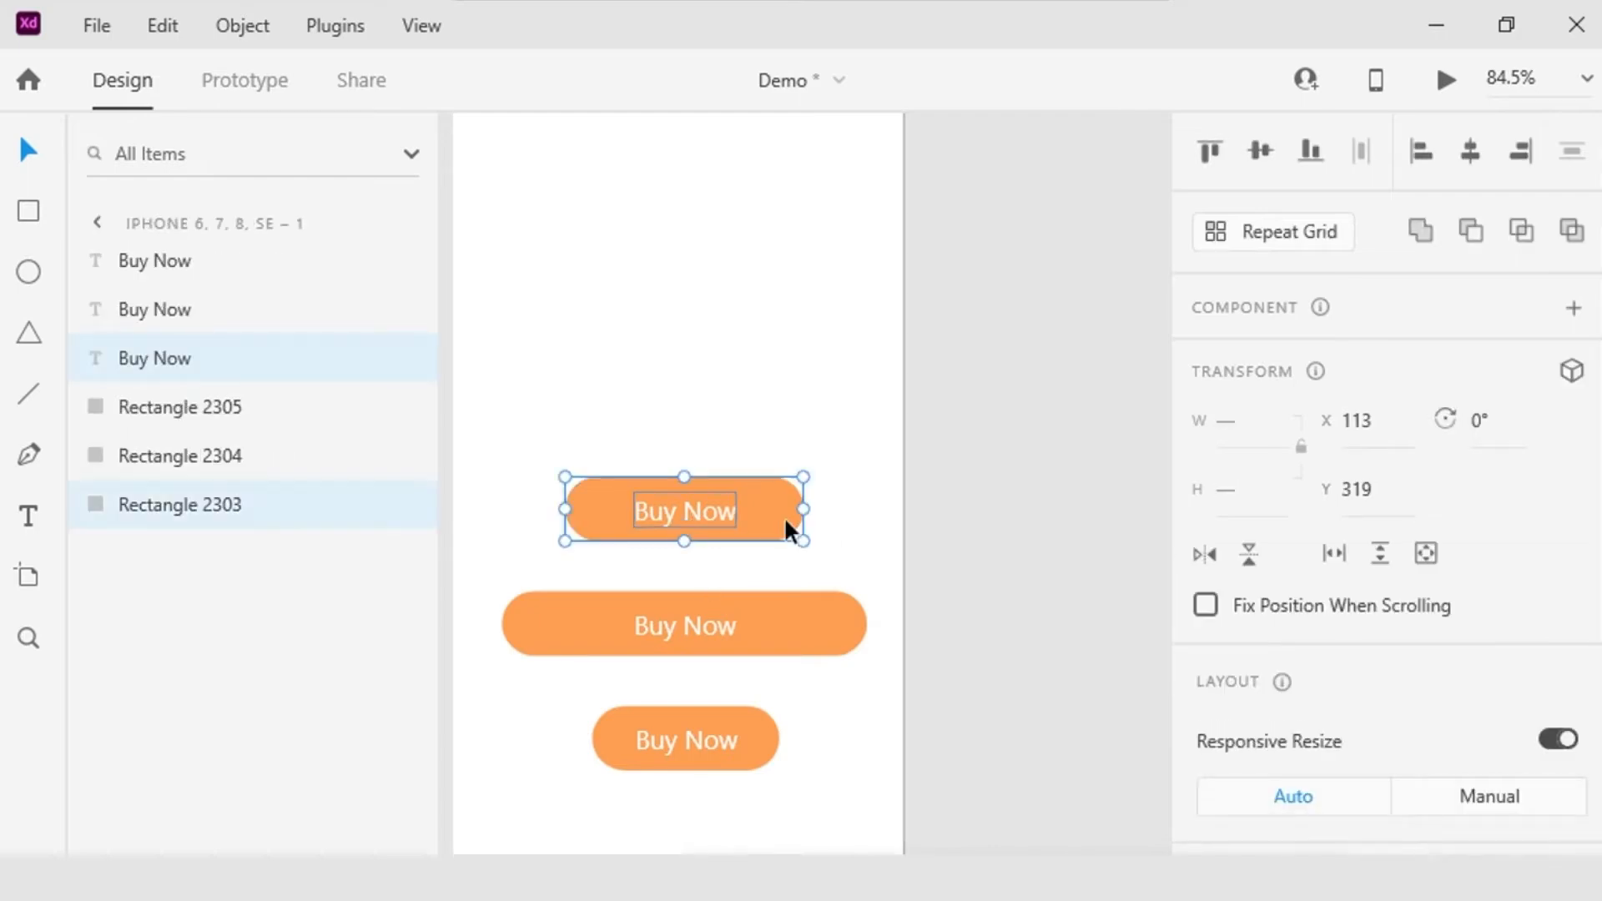
left_click_drag(797, 507, 752, 312)
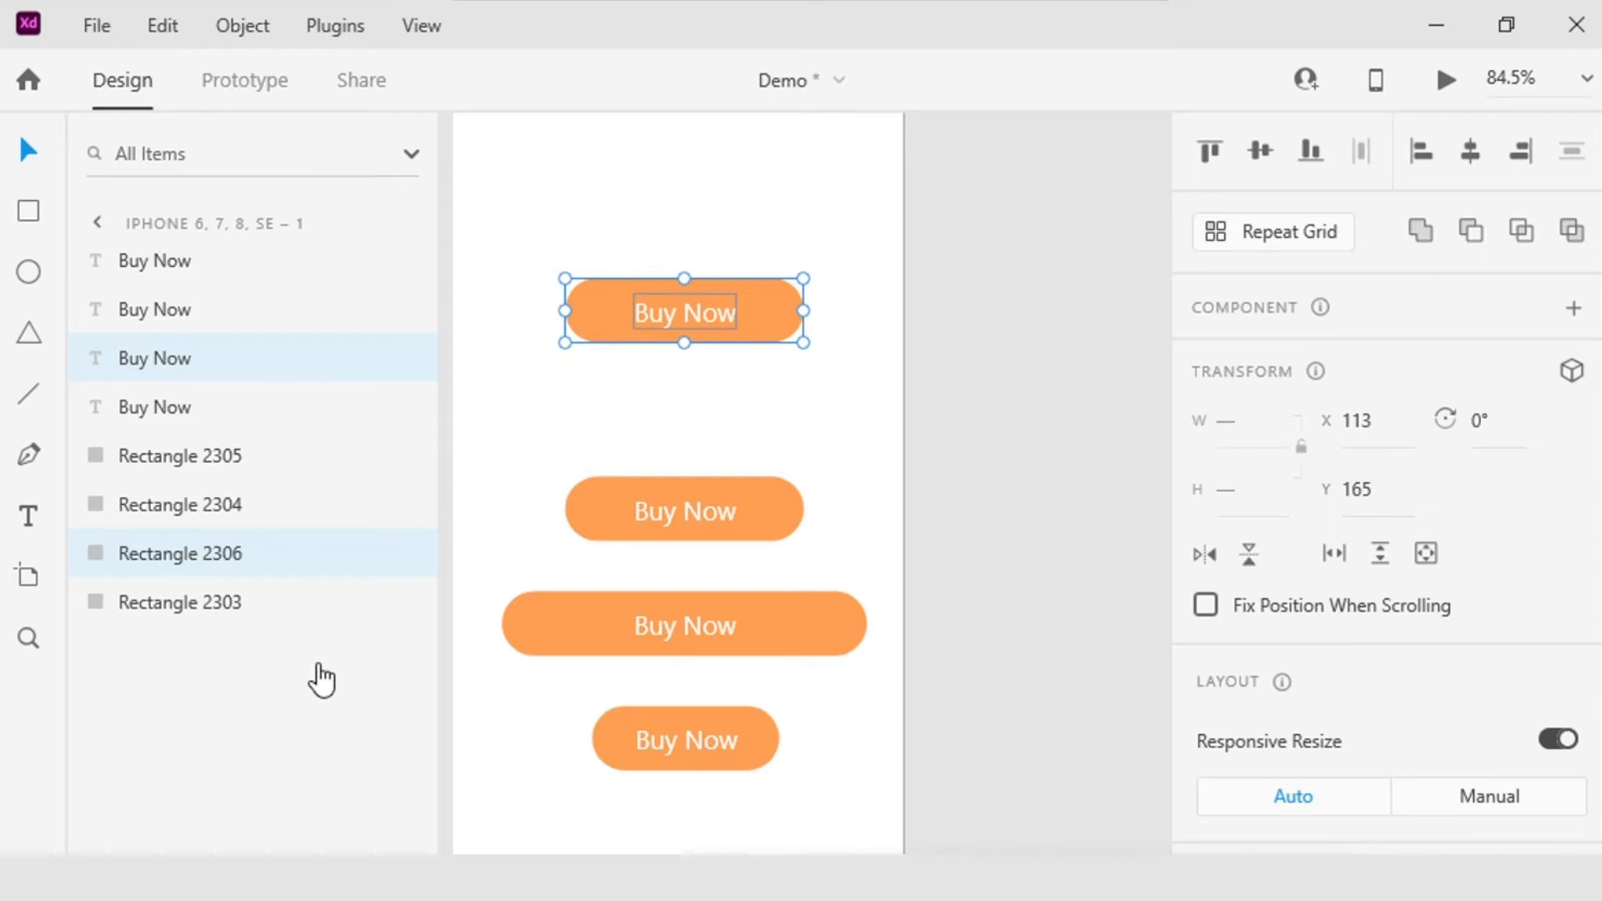
Step: Group the new copy's label and rectangle, and rename the group "Button"
key("ctrl+g")
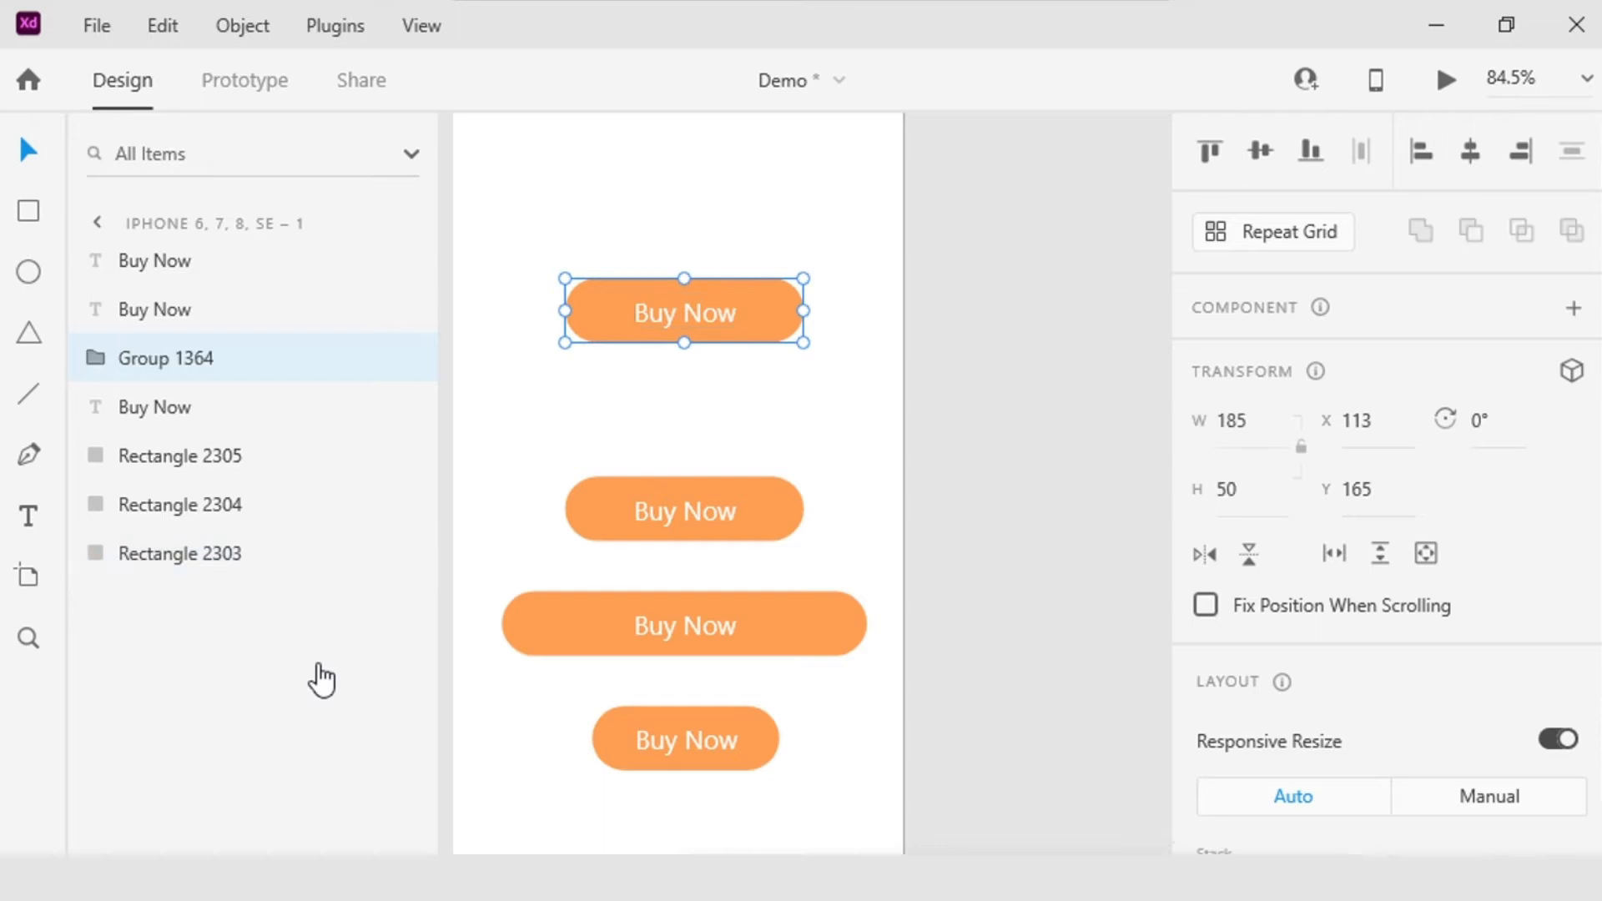
double_click(204, 360)
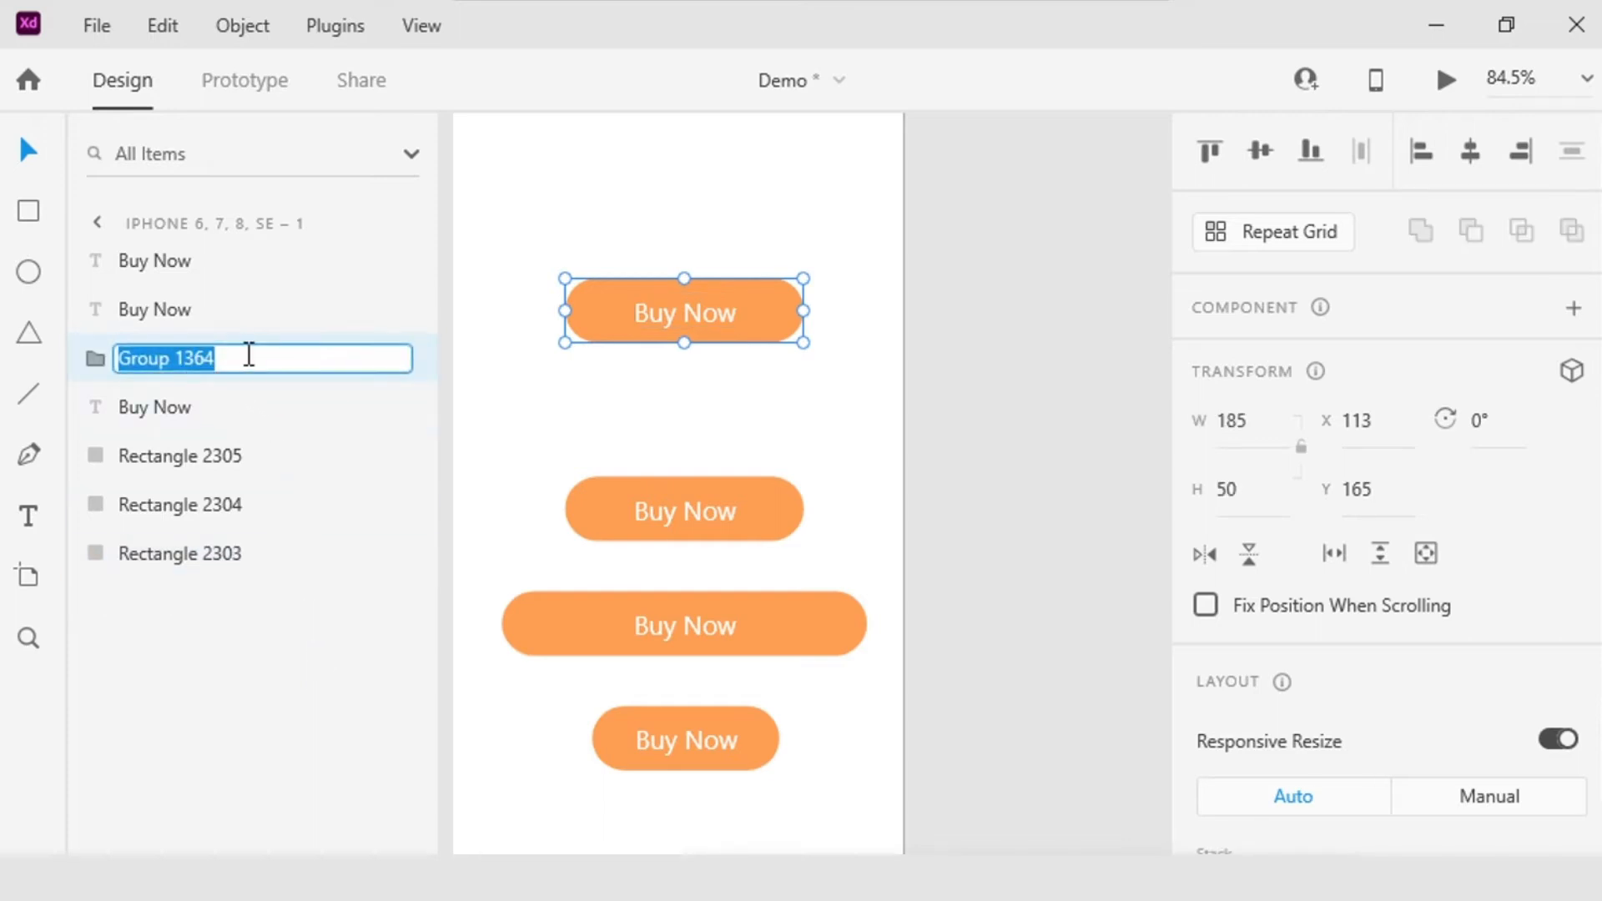
type("Button")
key("Return")
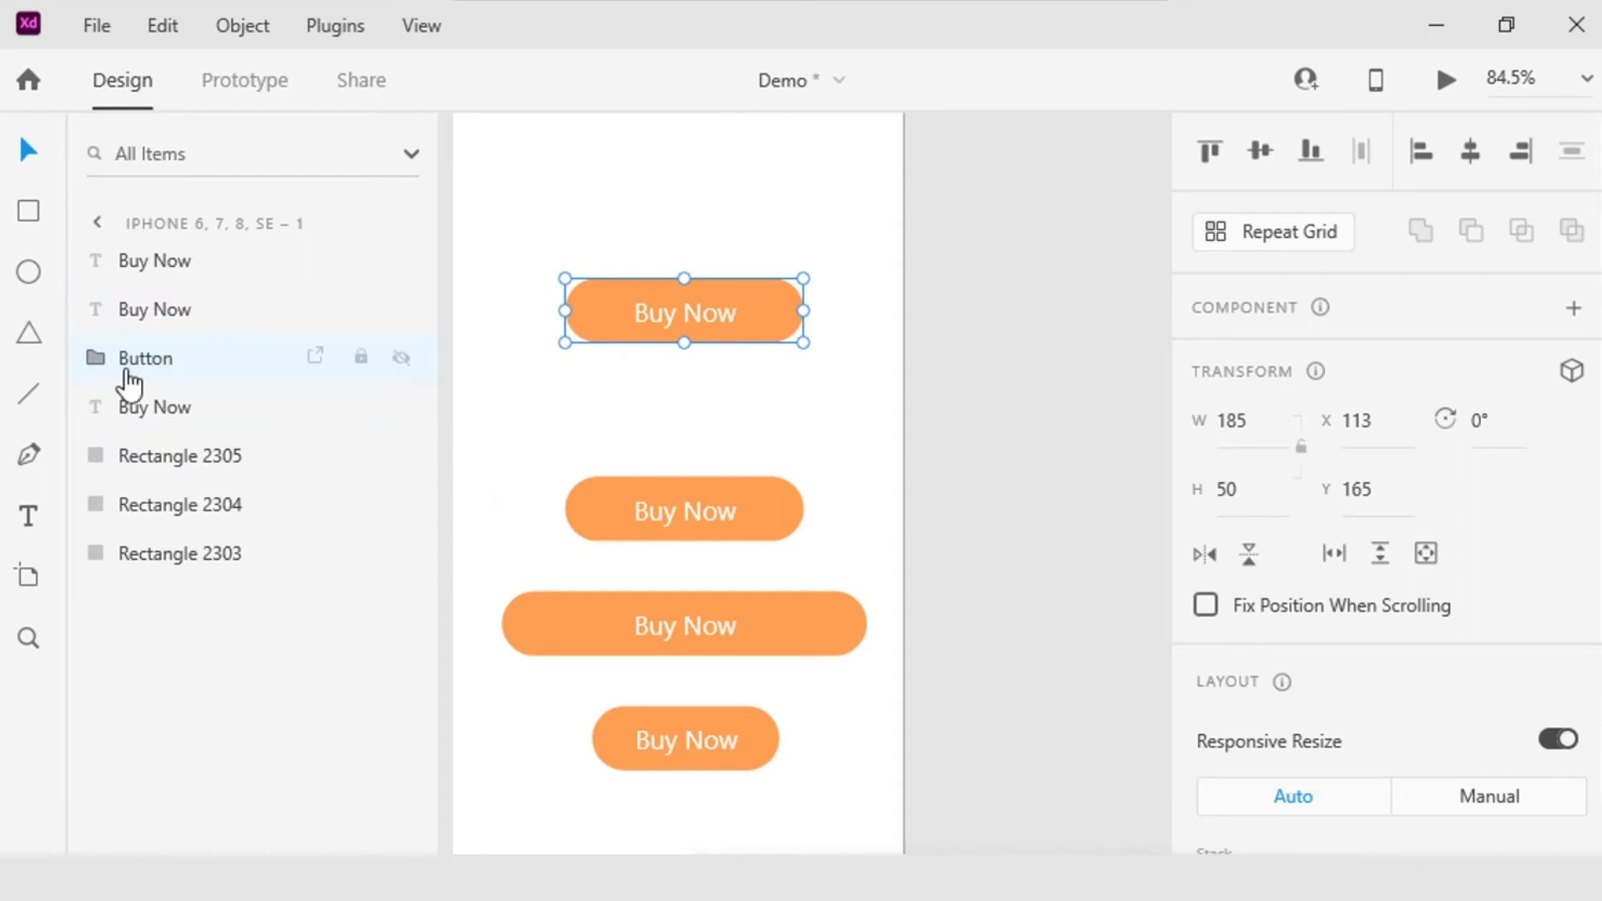
Step: Enable padding on the Button group and set its left padding to 52
scroll(1400, 719, "down", 5)
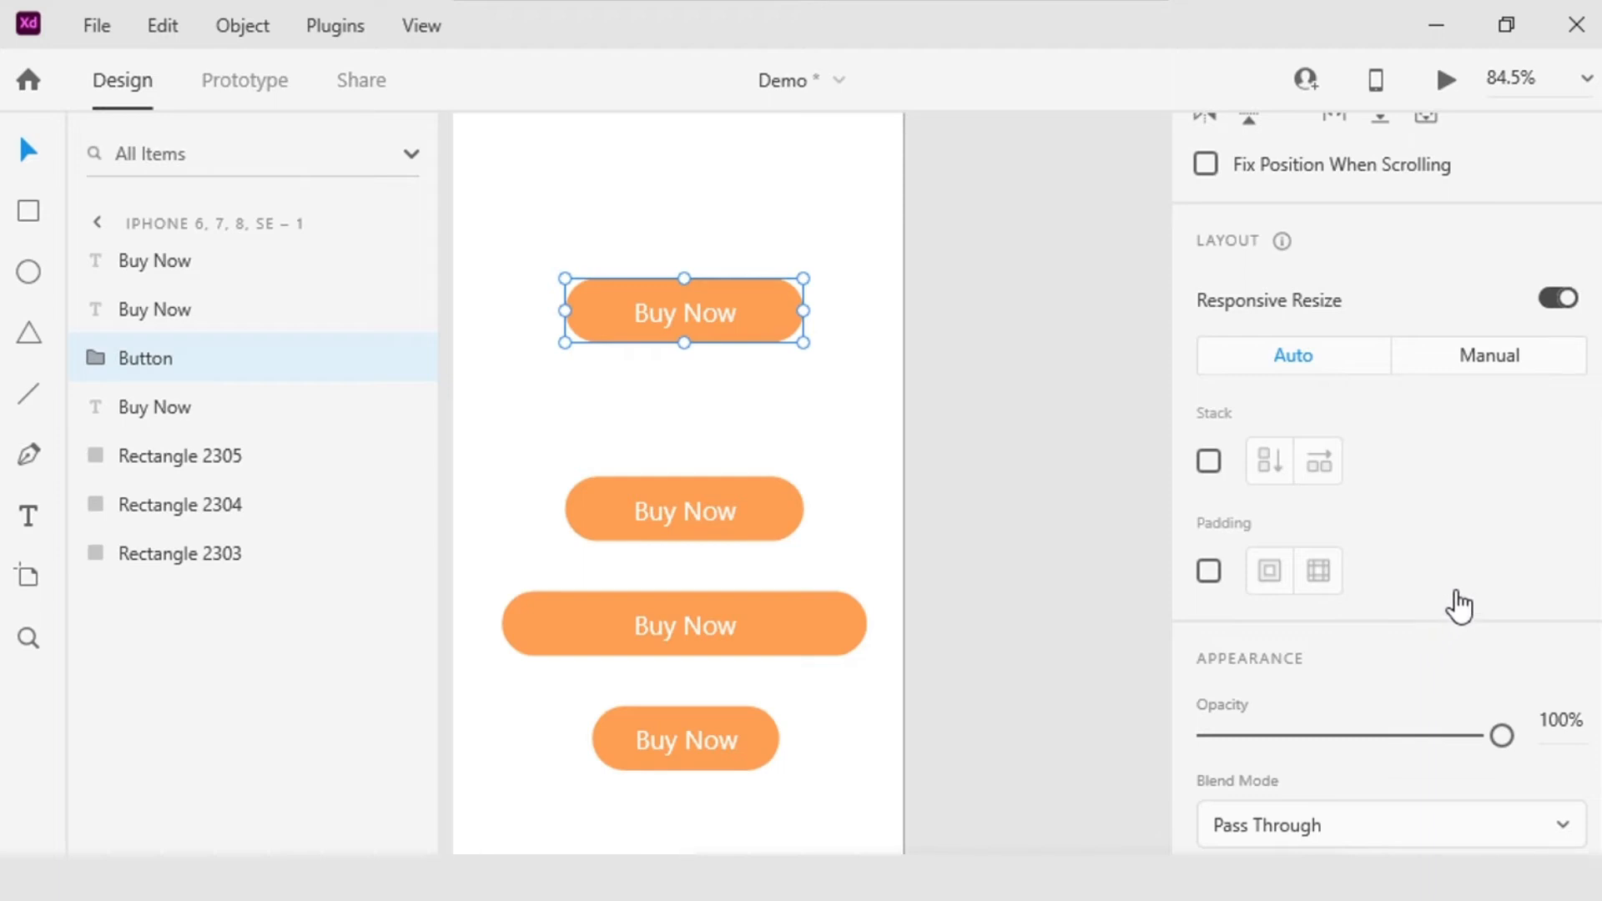
left_click(1209, 571)
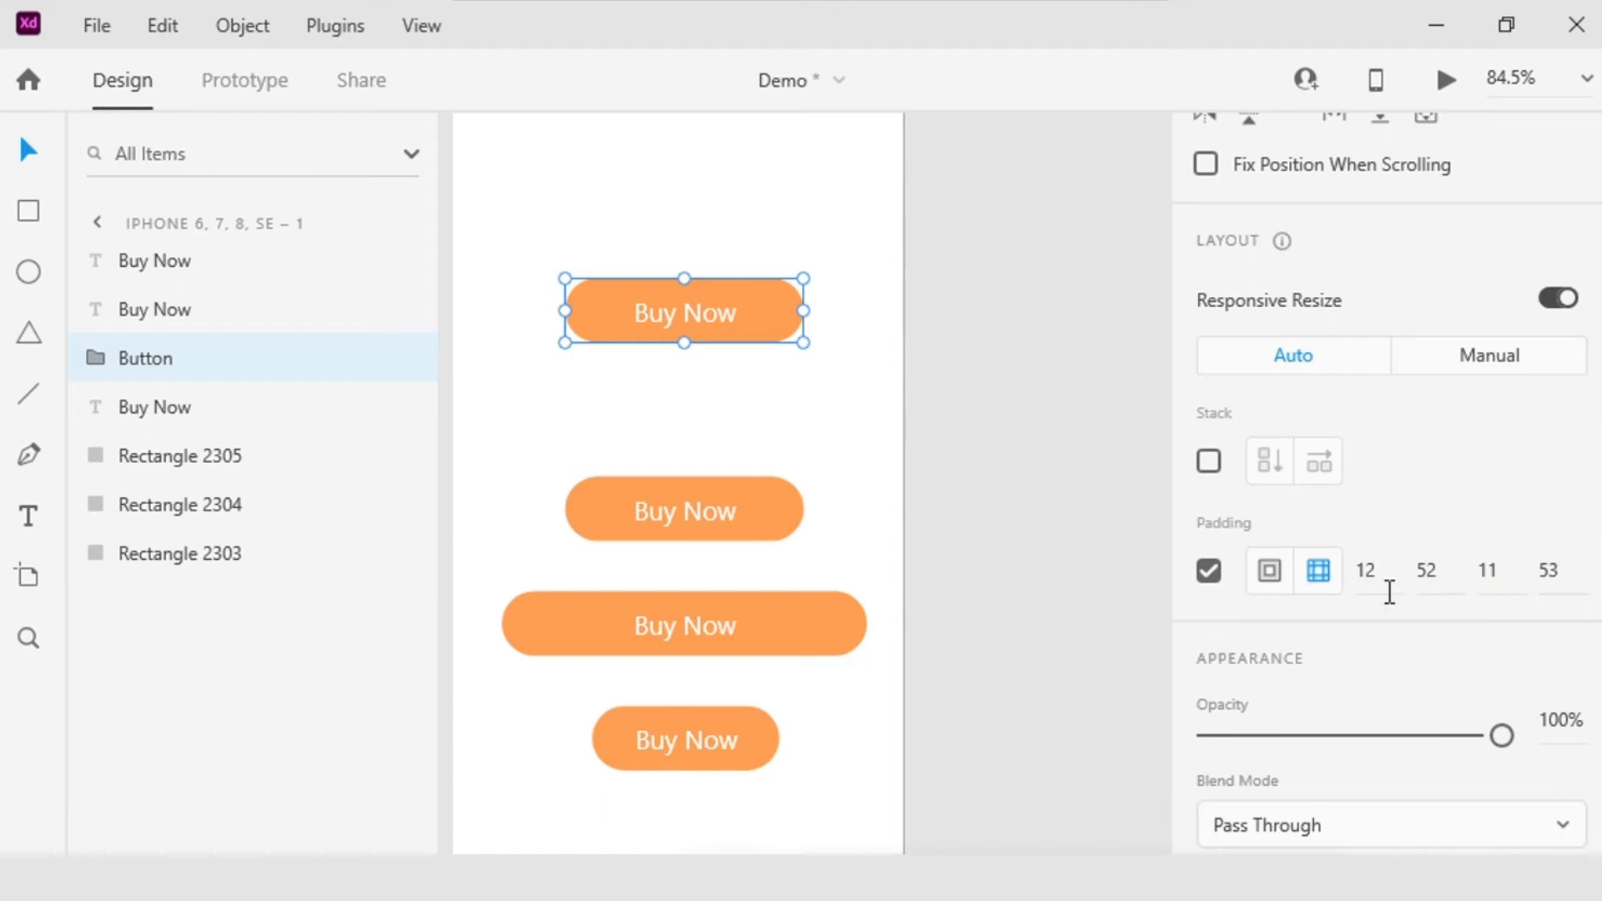
left_click(1369, 570)
left_click(1427, 570)
left_click(1498, 570)
left_click(1586, 577)
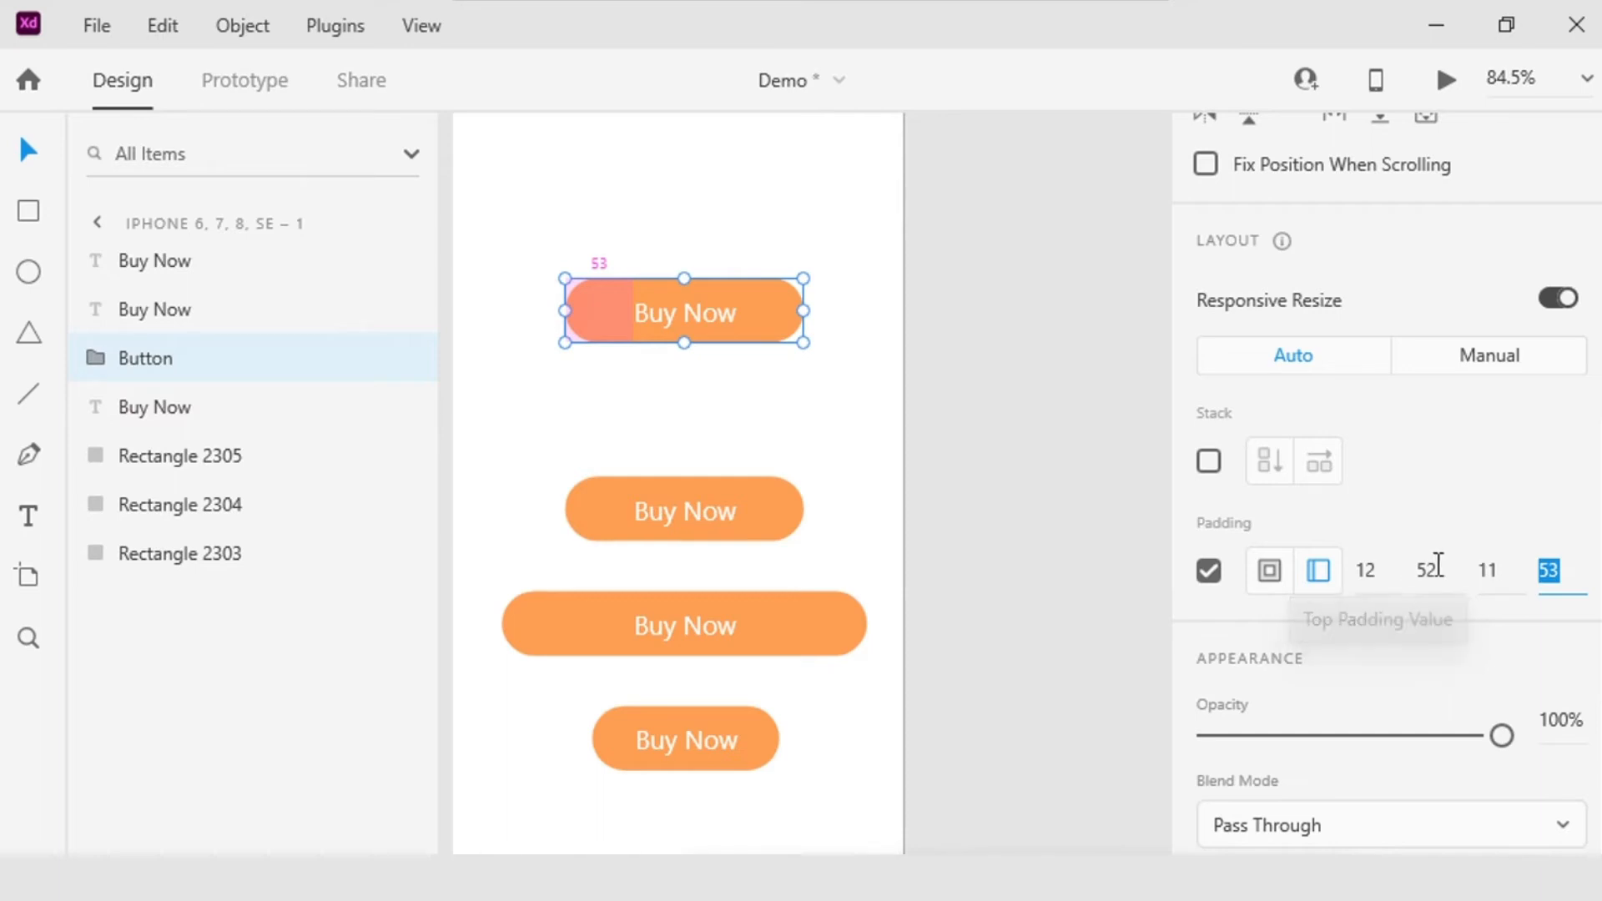
left_click(1452, 568)
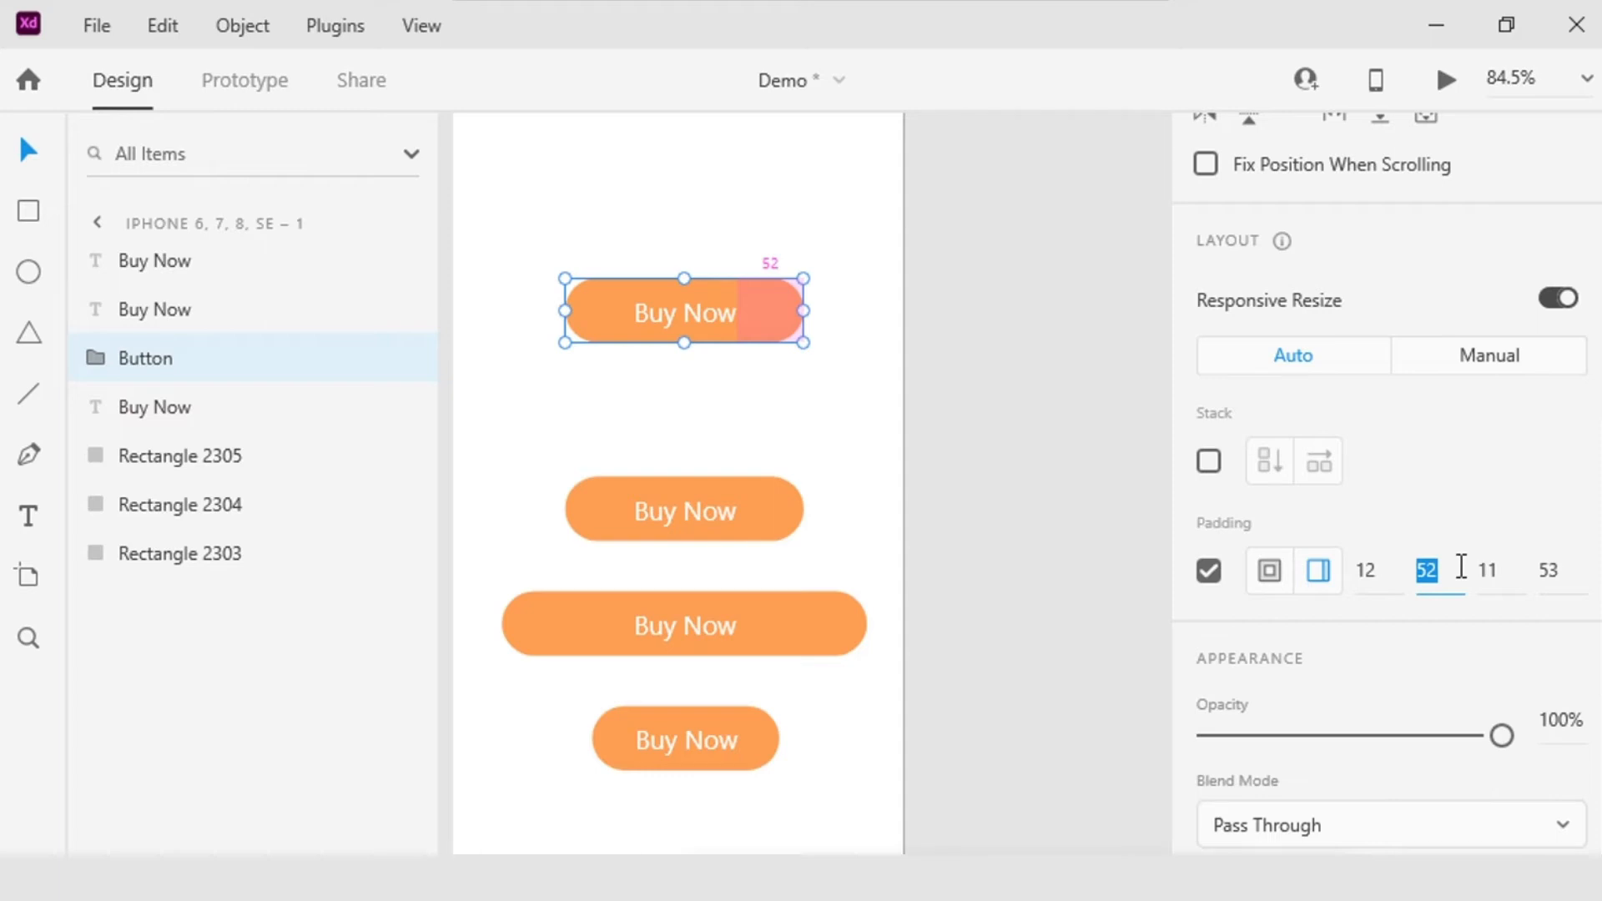
left_click(1504, 571)
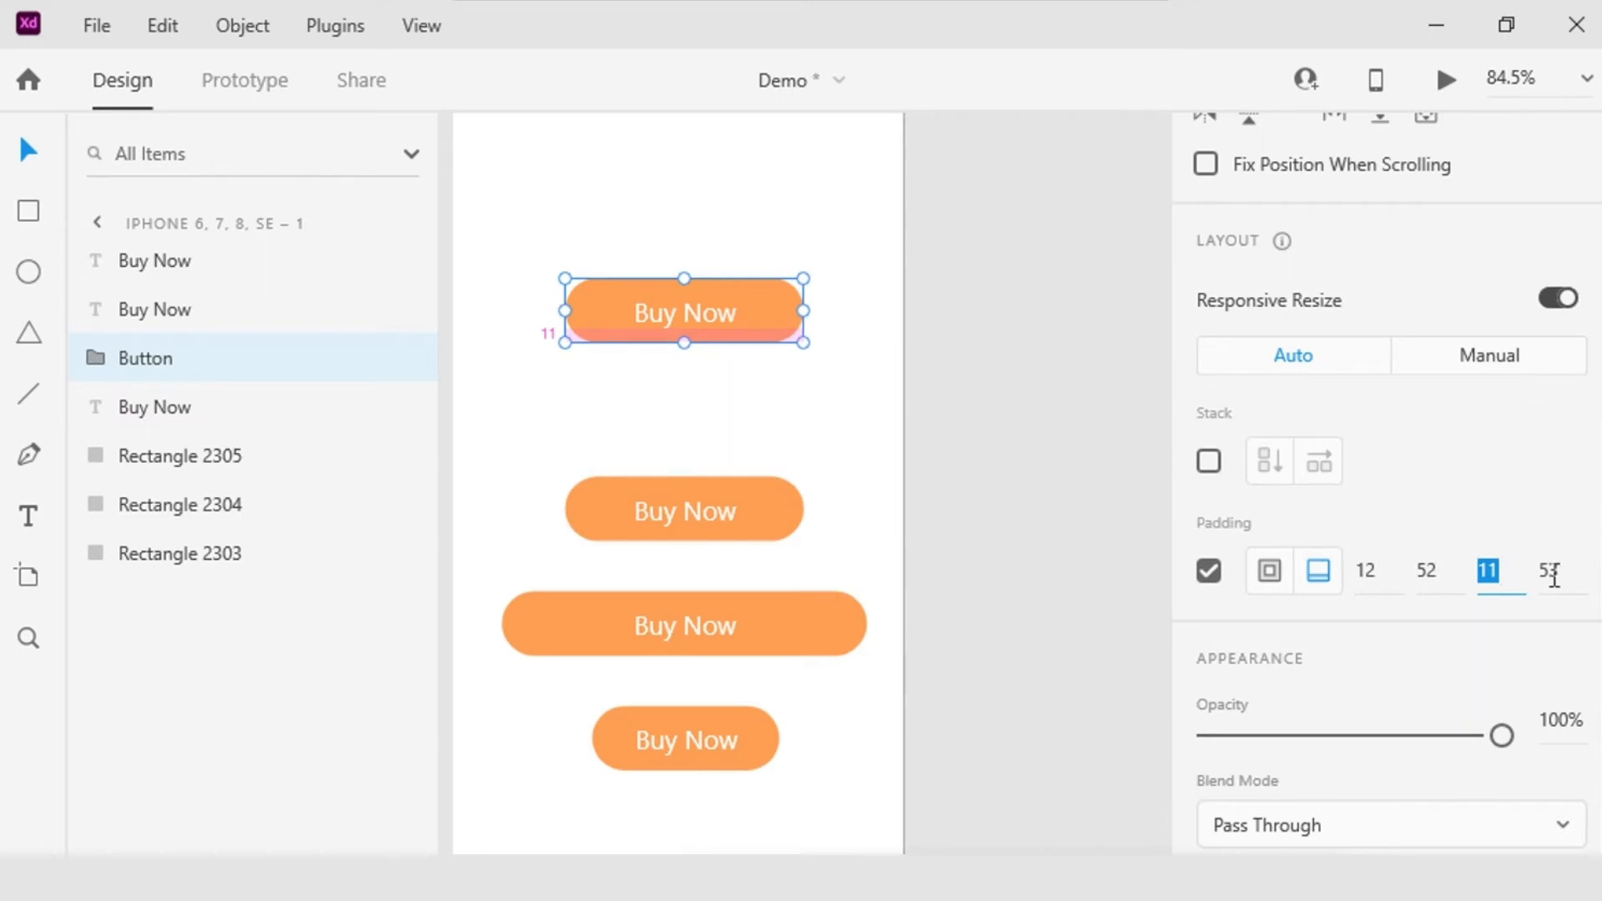
left_click(1582, 567)
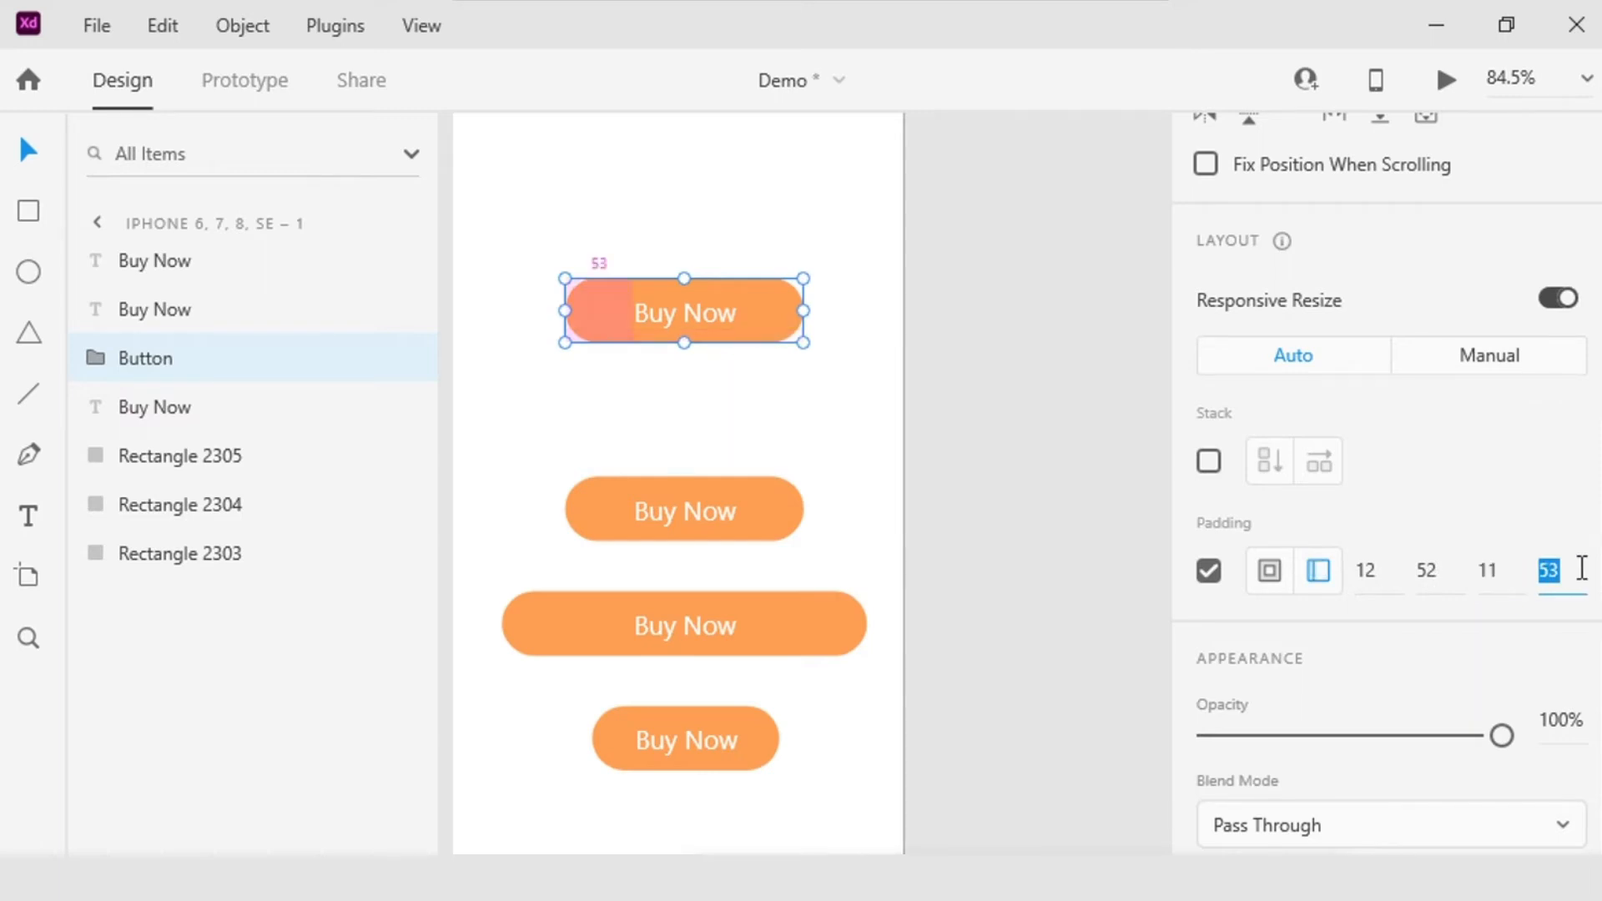
type("52")
key("Return")
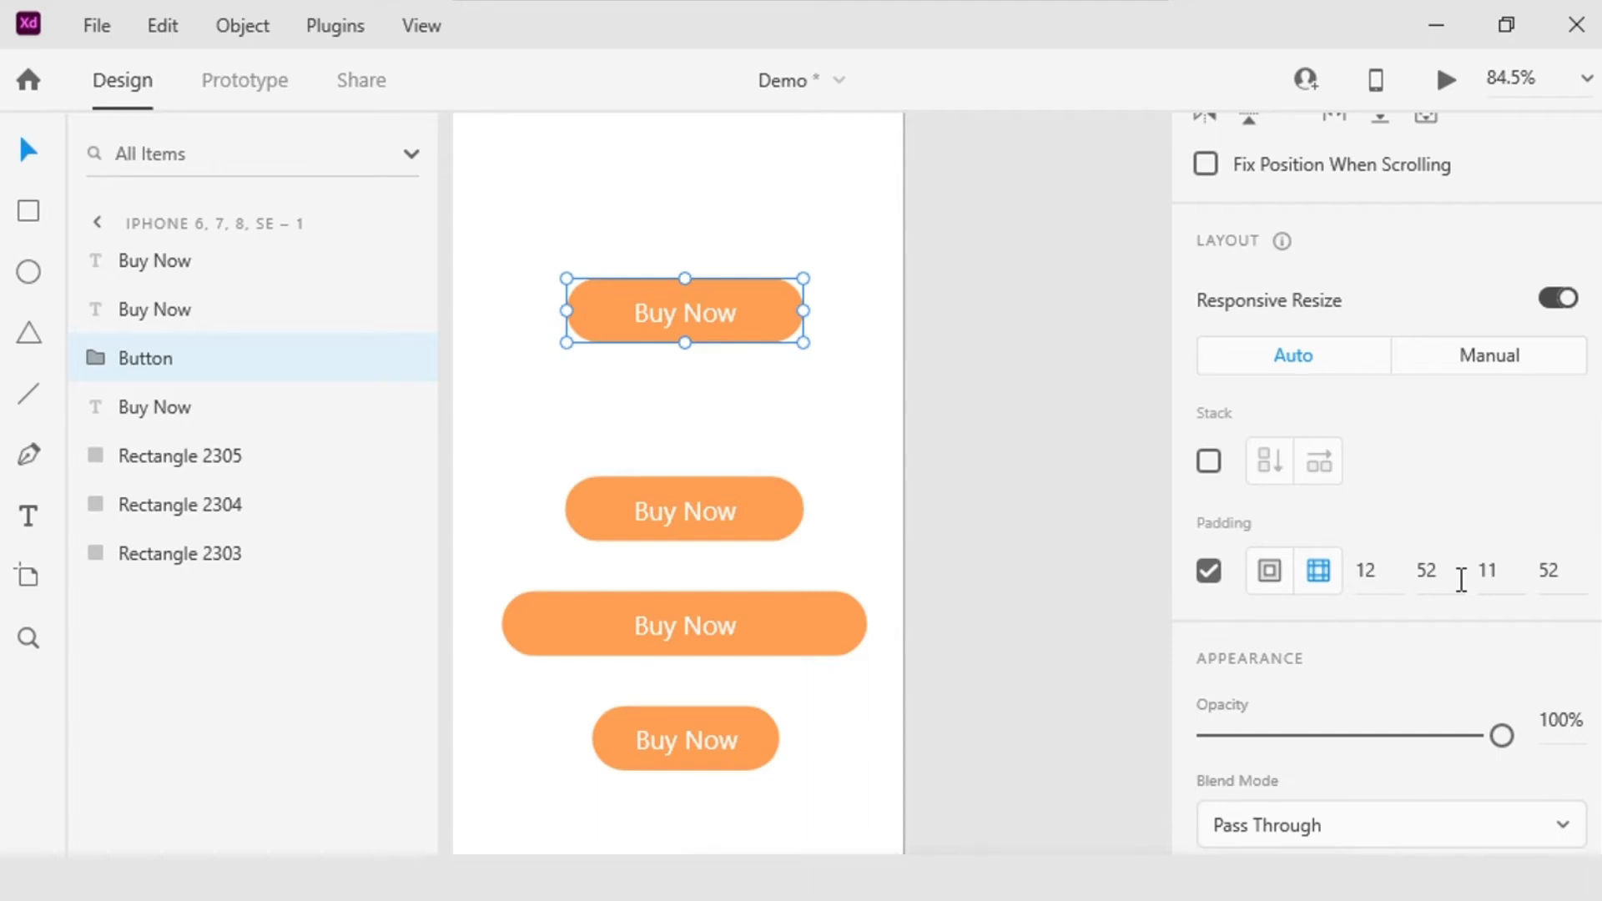
Step: Reduce the Button group's top and bottom padding to 10 each directly on the canvas
left_click(600, 408)
scroll(600, 408, "up", 5)
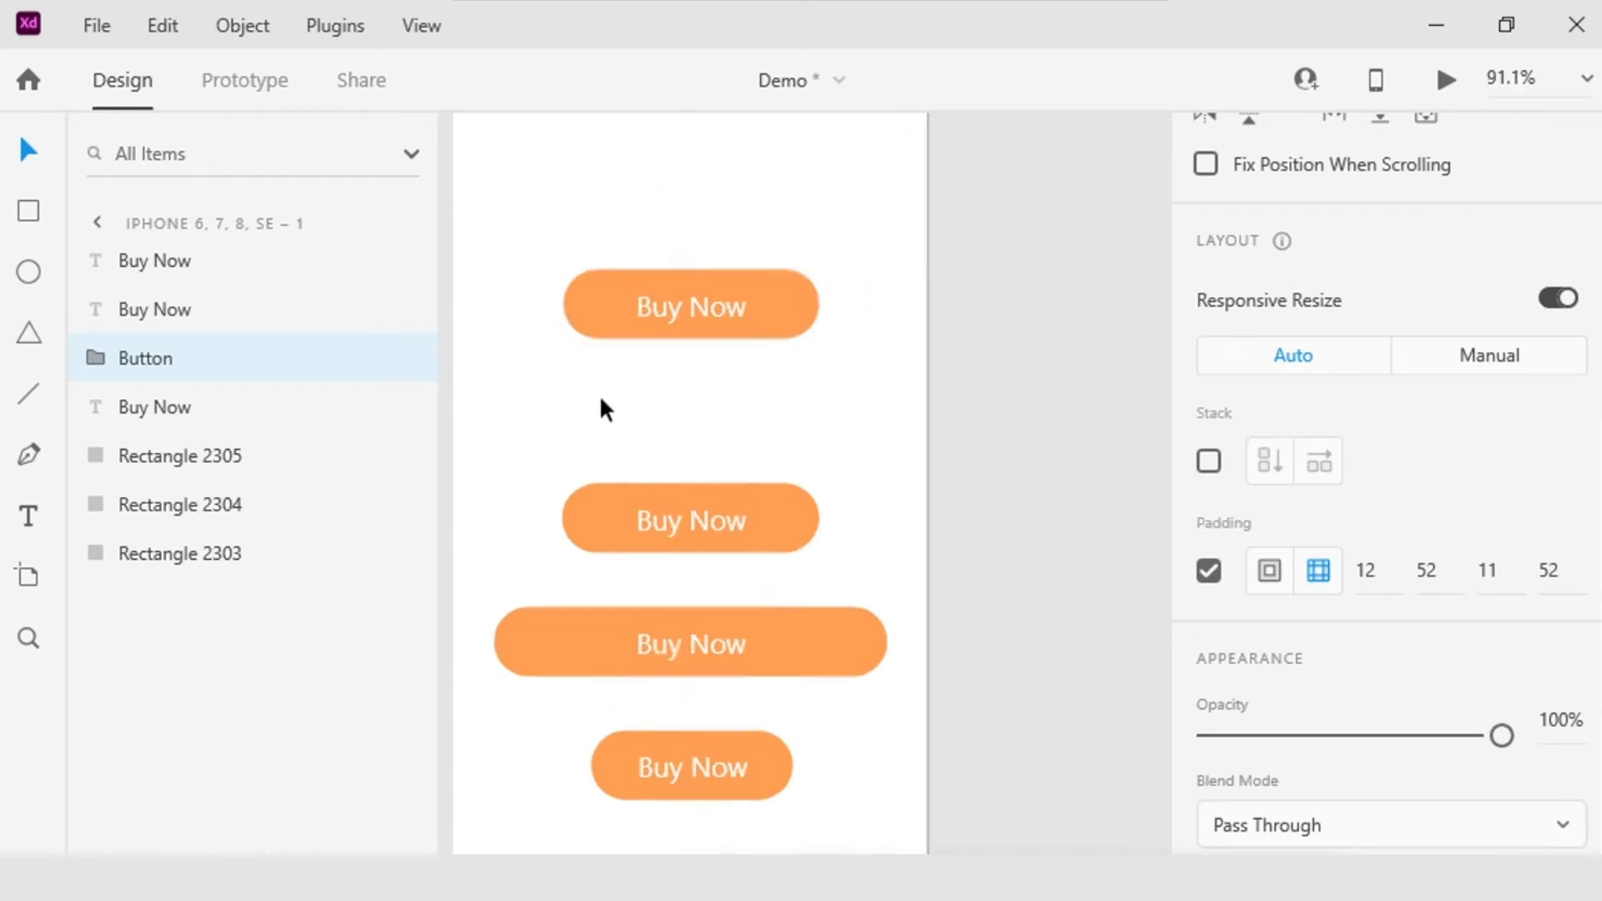
left_click_drag(1199, 347, 1062, 547)
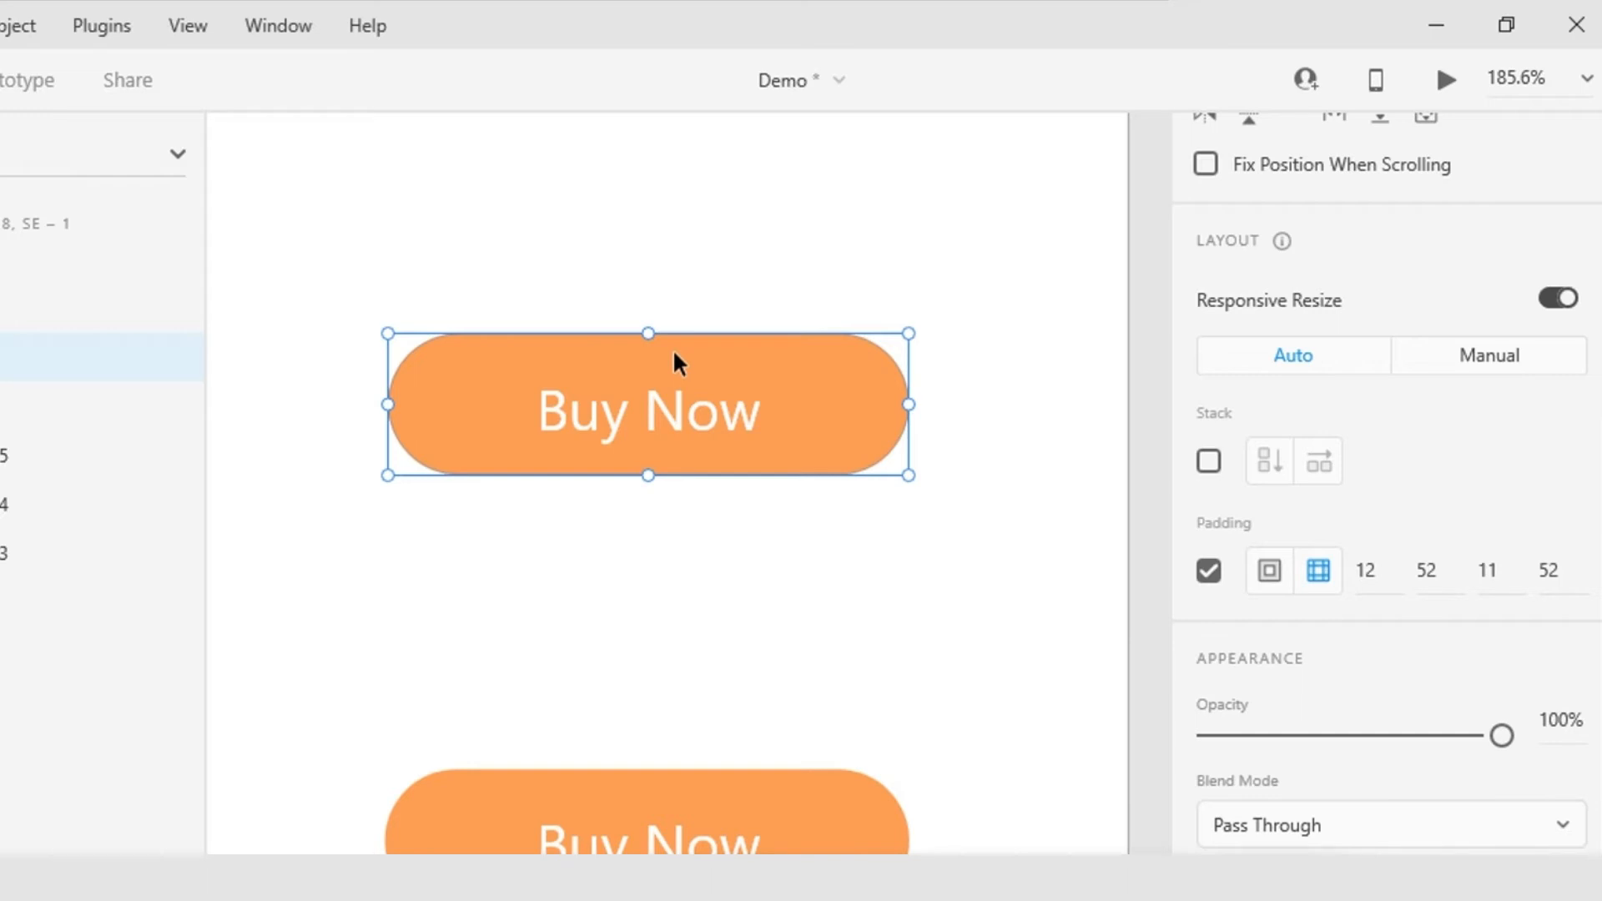
mouse_move(643, 358)
left_mouse_down()
mouse_move(656, 384)
mouse_move(661, 362)
left_mouse_up()
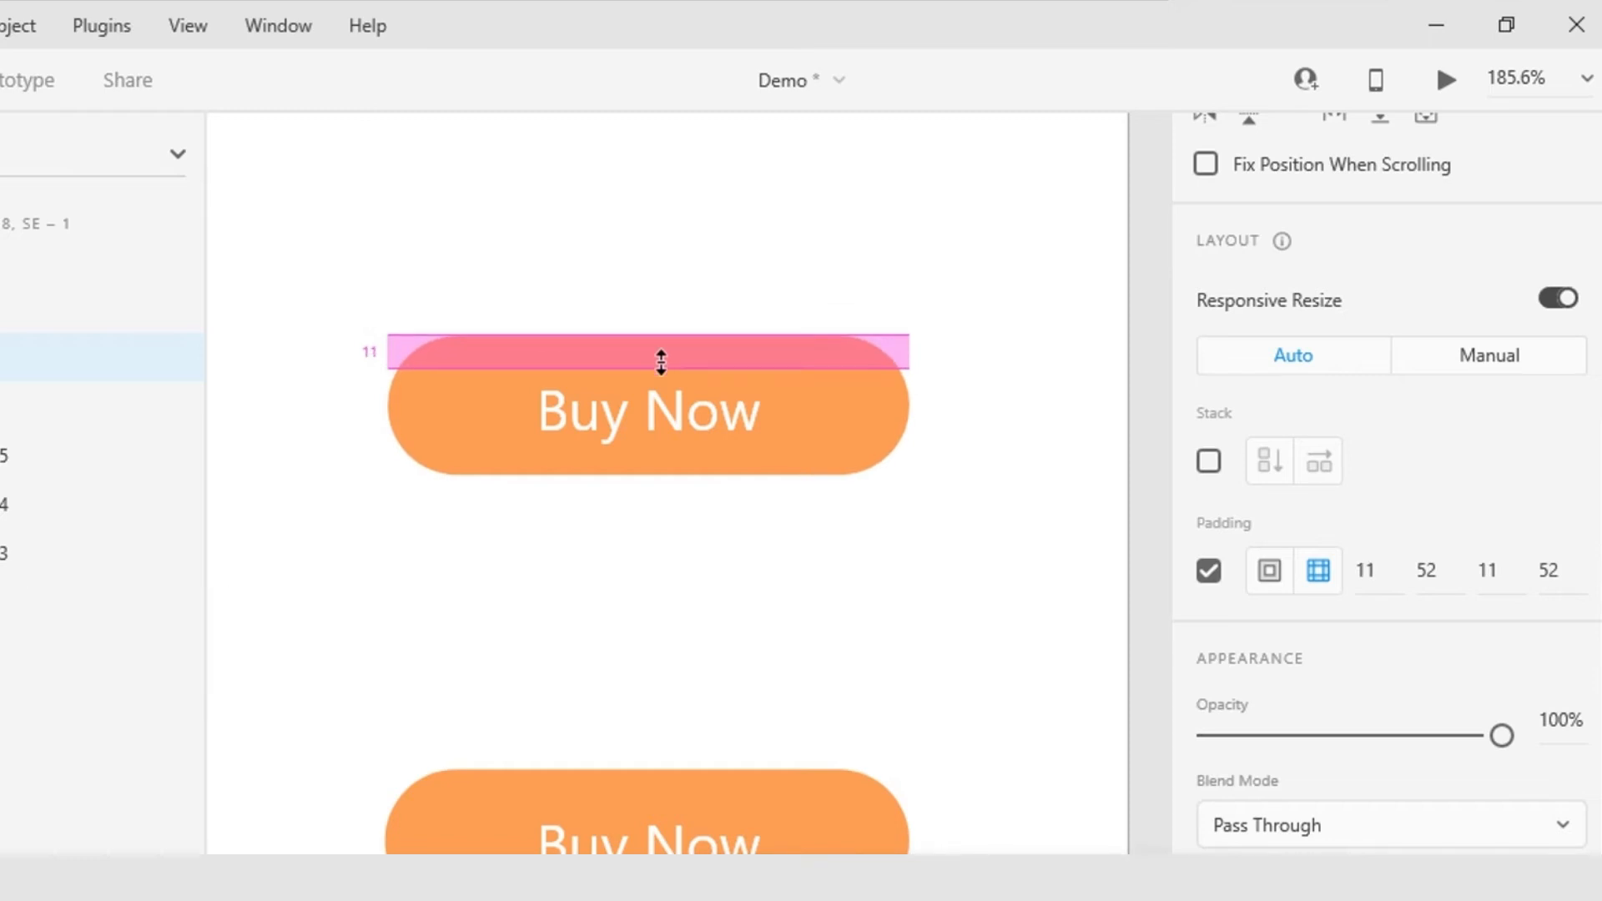
left_click_drag(661, 361, 661, 362)
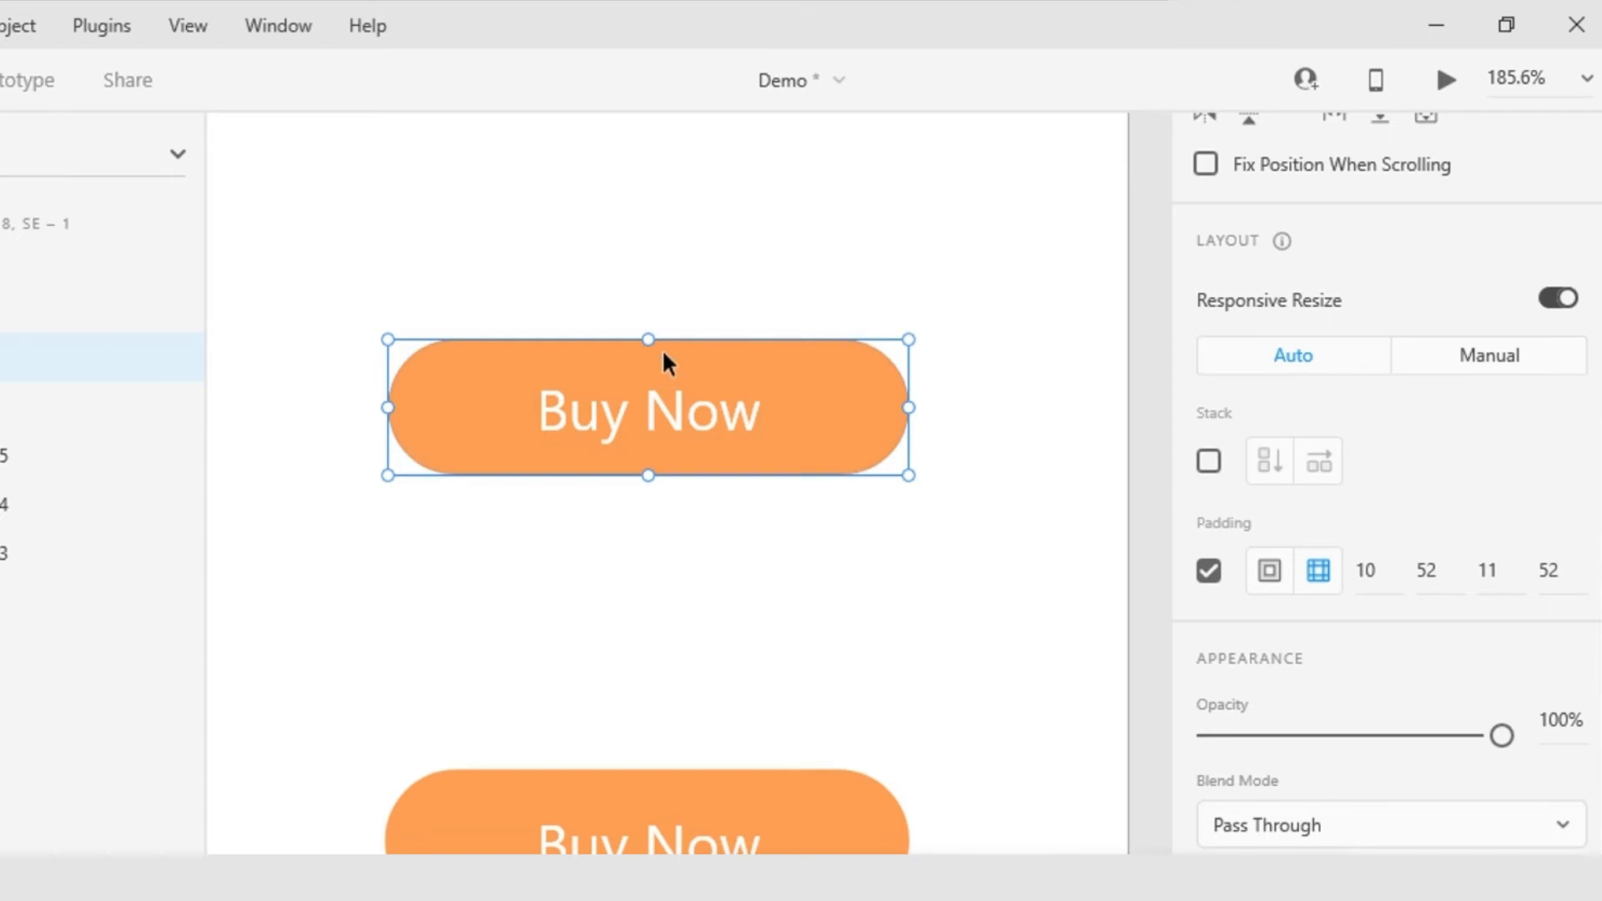
mouse_move(663, 351)
mouse_move(685, 462)
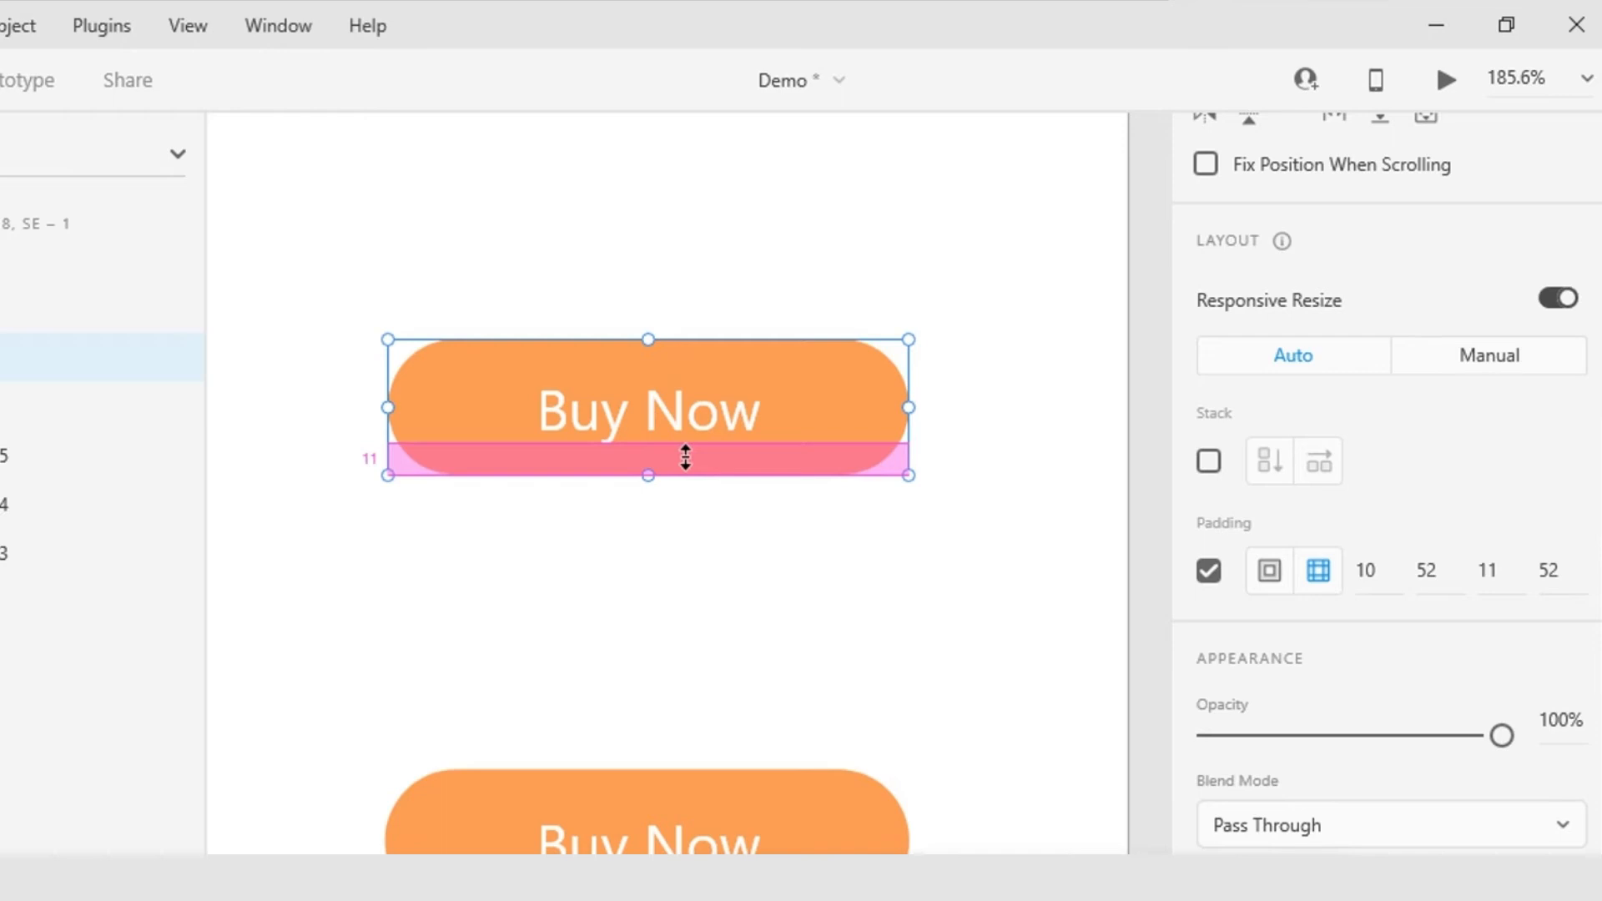
left_click_drag(686, 457, 686, 453)
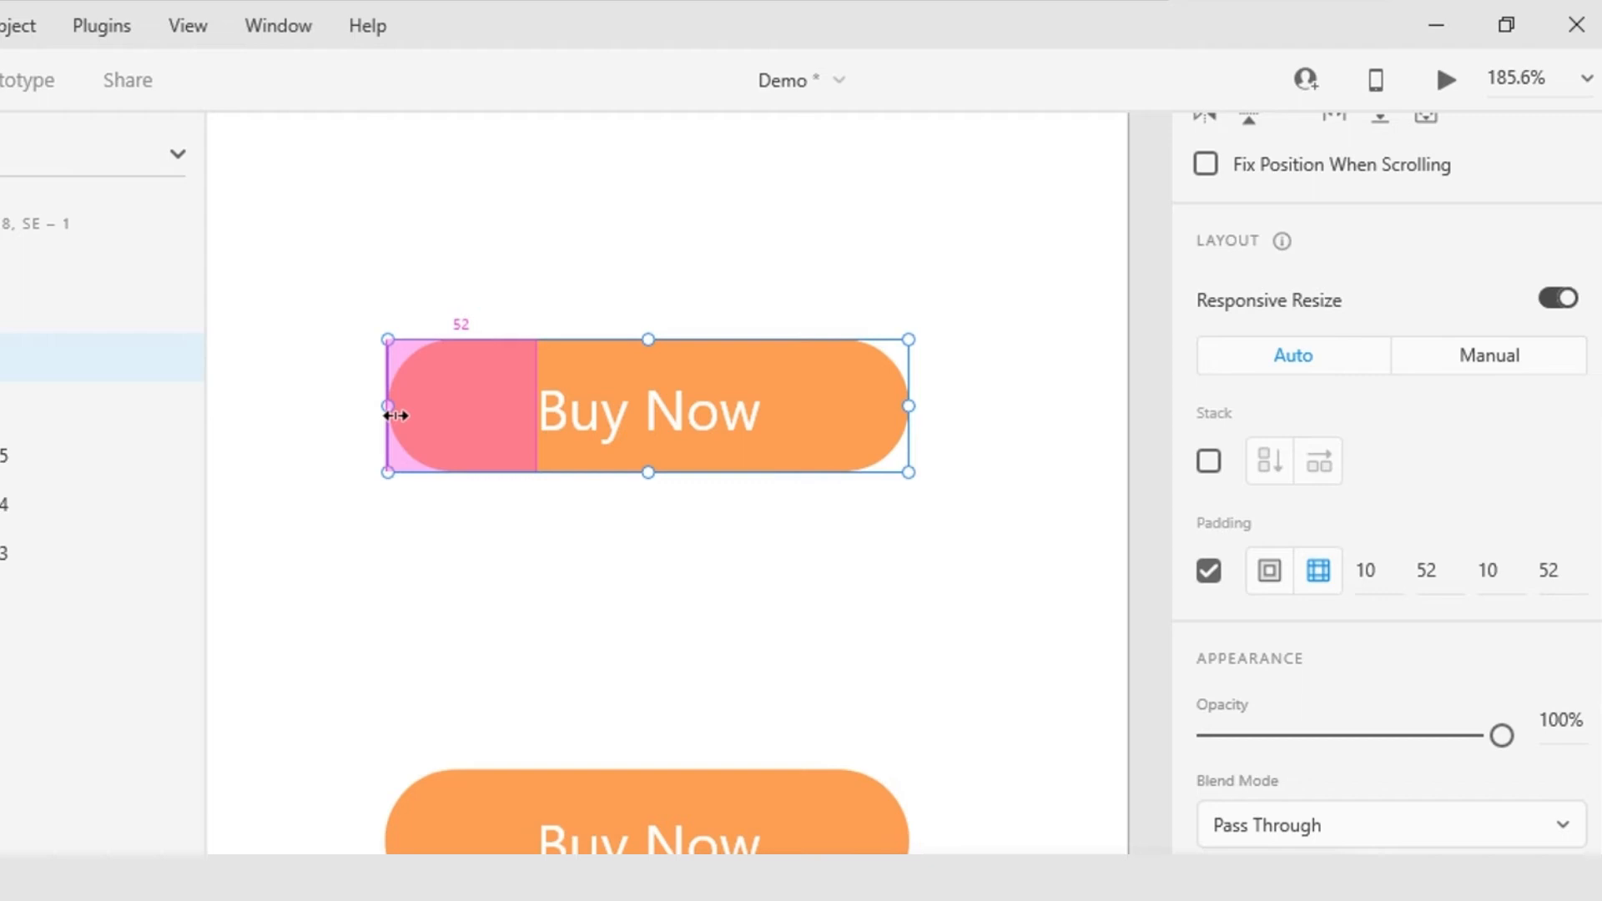
Step: Reduce the Button group's left and right padding to 20 each directly on the canvas
left_click_drag(395, 415, 484, 415)
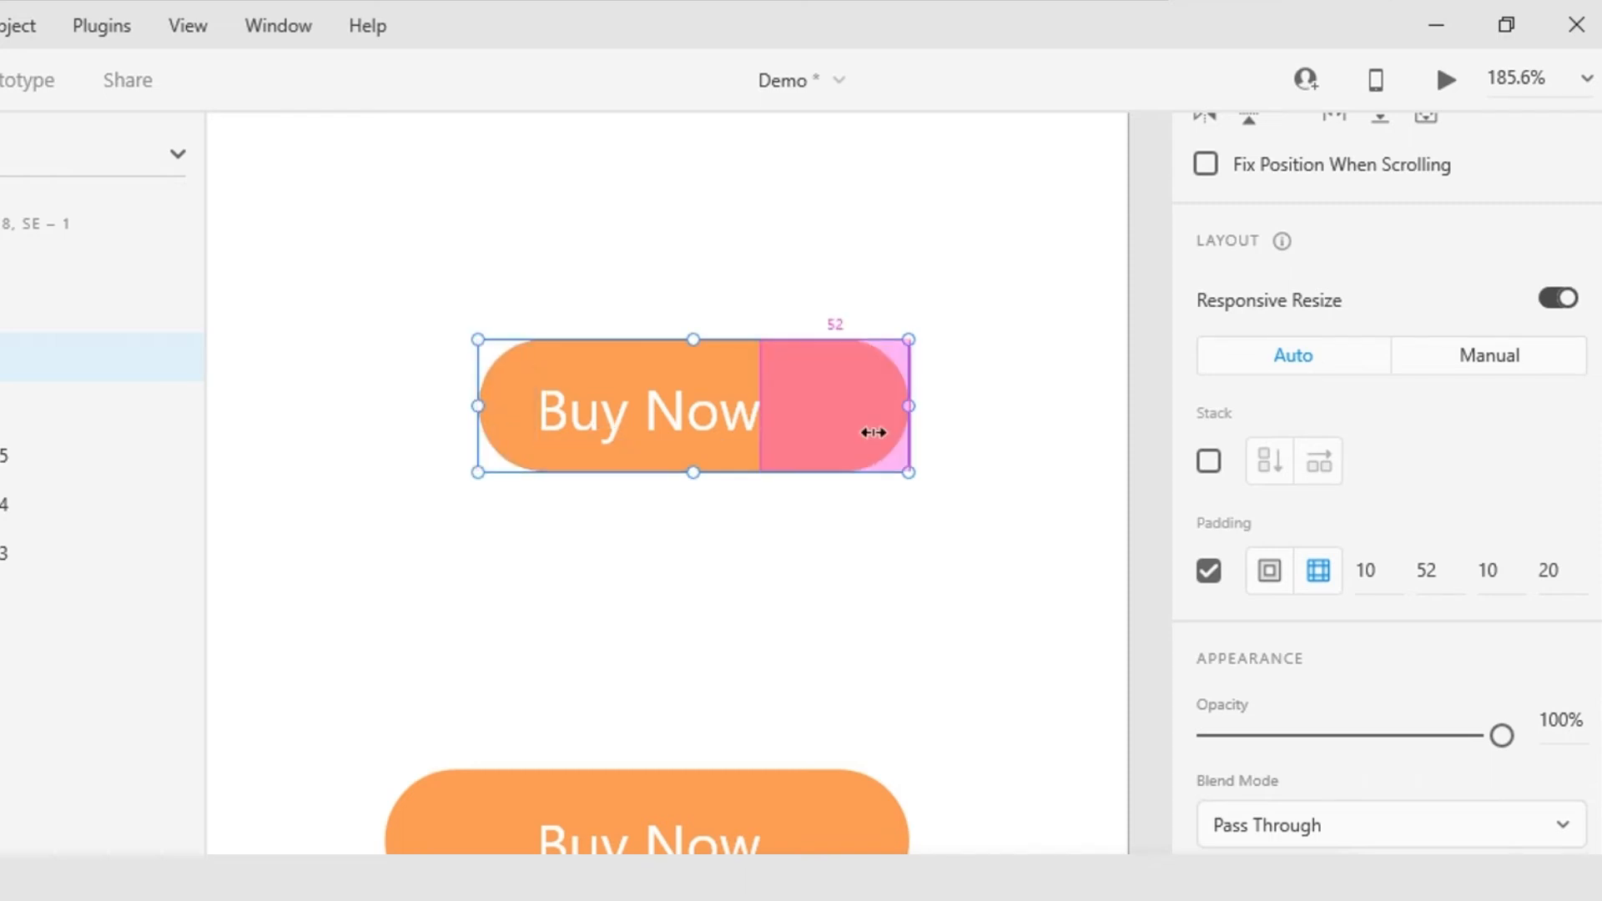
left_click_drag(893, 418, 801, 423)
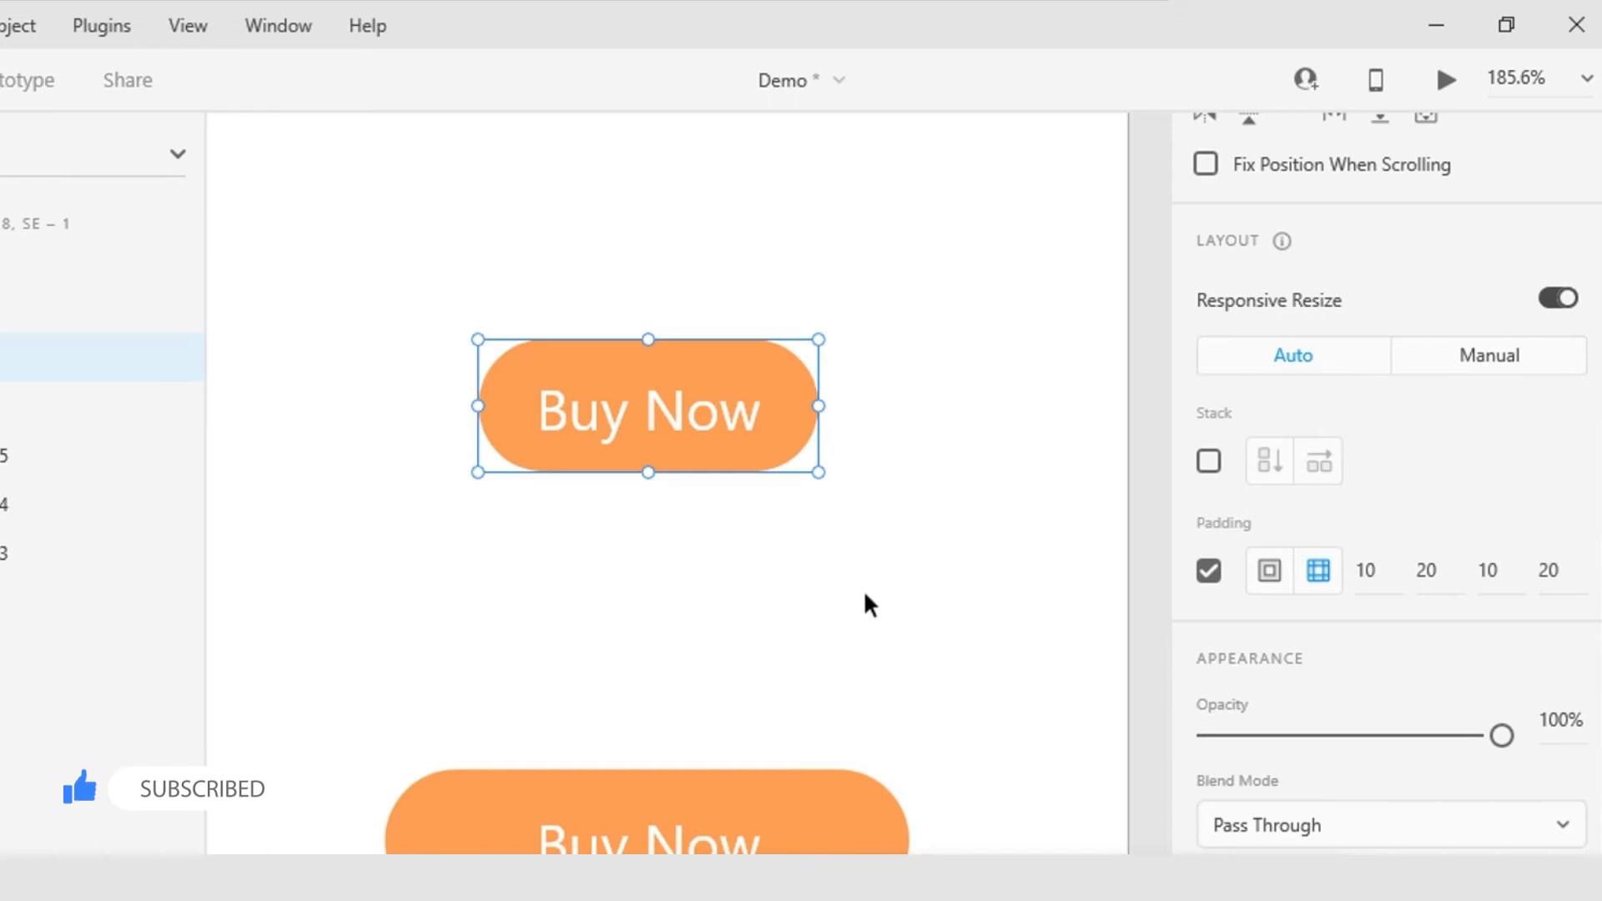
left_click(907, 583)
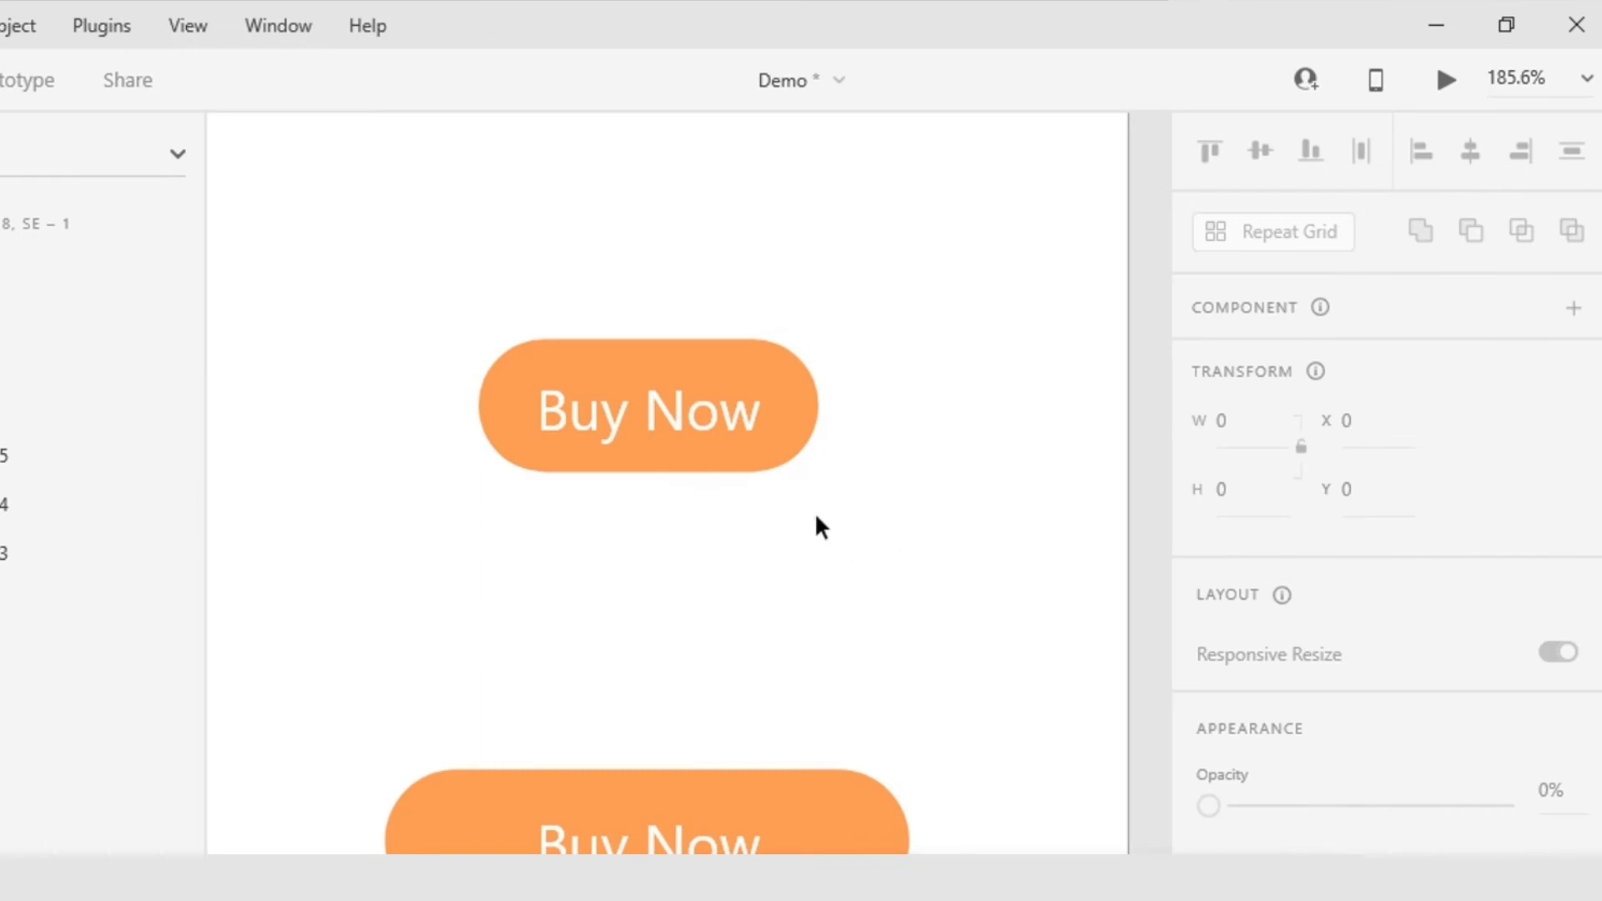
Step: Duplicate the padded Button group, placing the copy directly above it at about Y 101
left_click(769, 435)
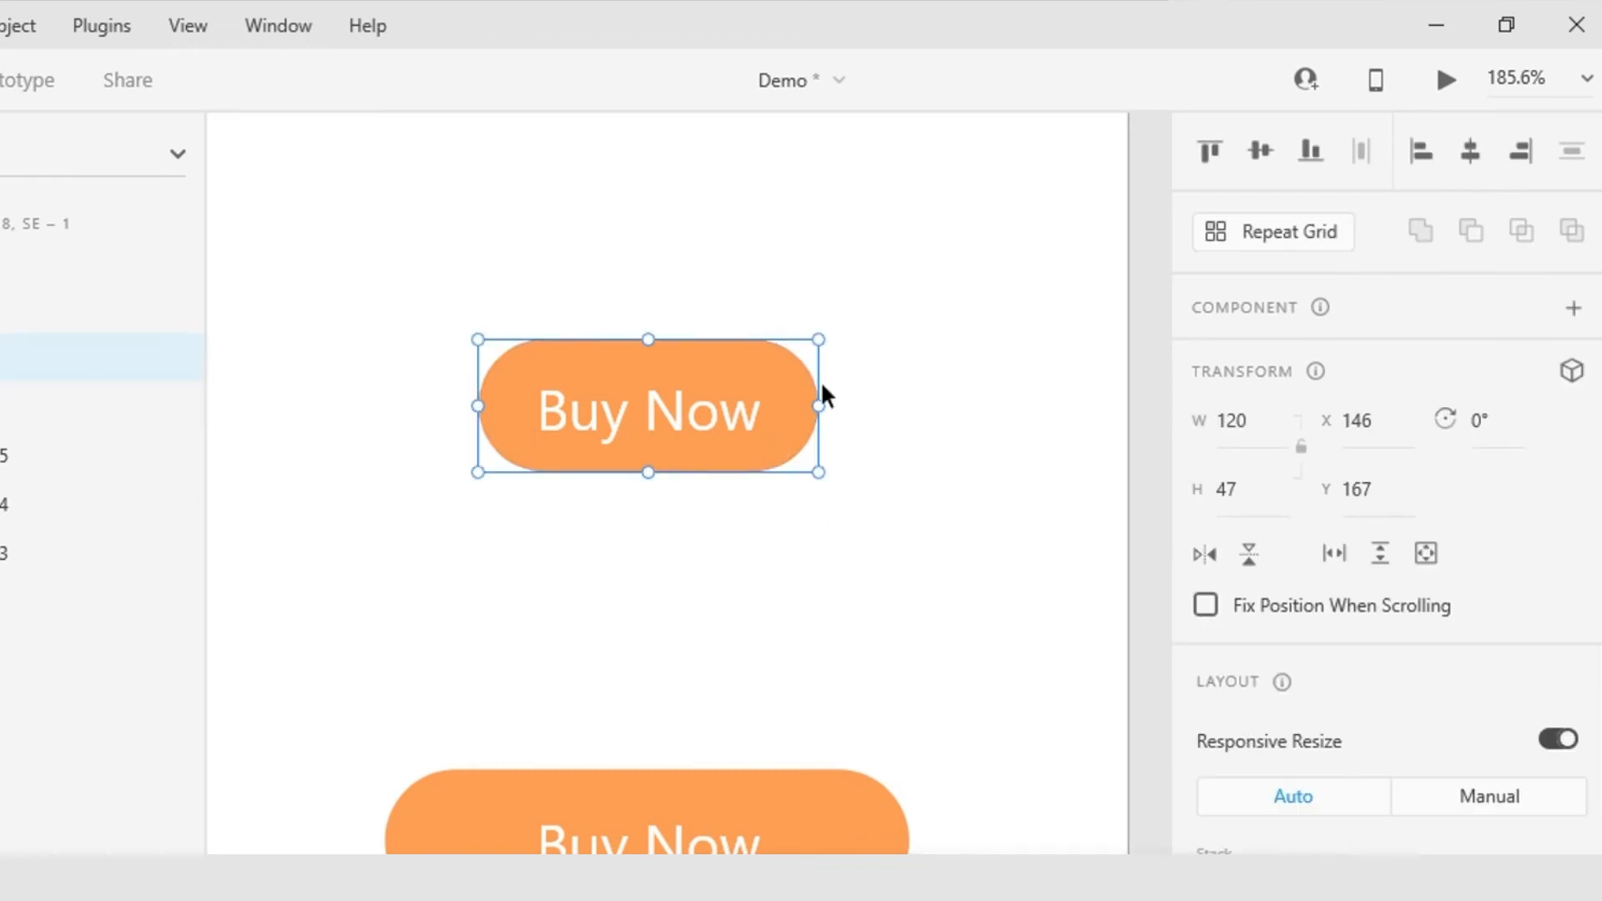
left_click_drag(799, 406, 797, 216)
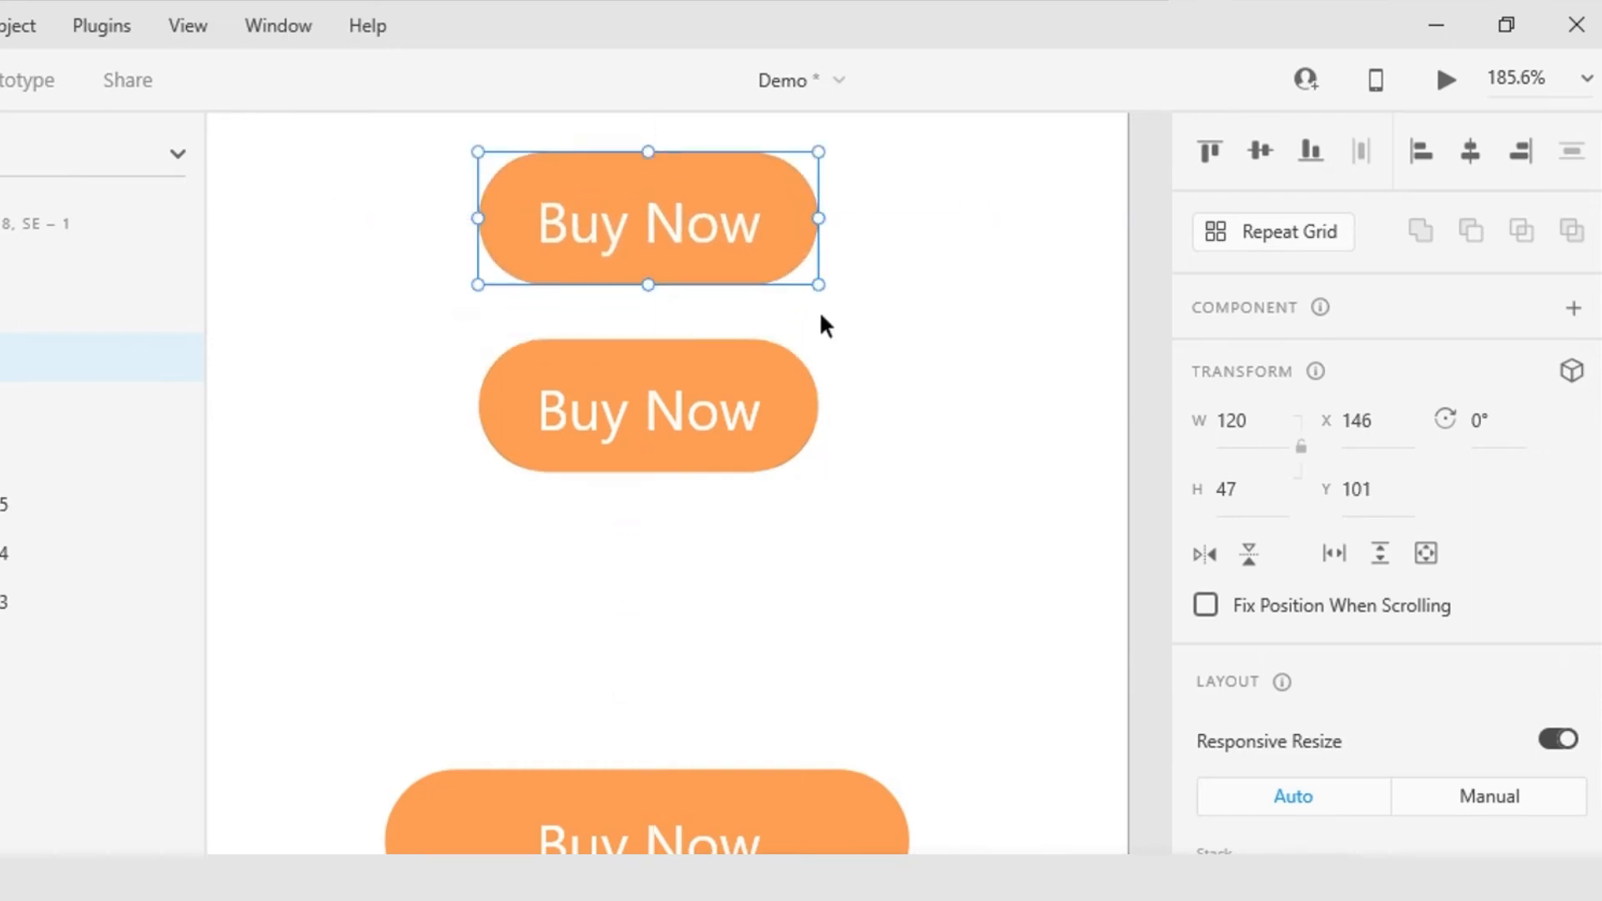
Step: Duplicate the Button group again, placing the copy above the other buttons at Y 43
scroll(819, 310, "down", 3)
left_click_drag(869, 352, 808, 603)
key("alt")
left_click_drag(729, 497, 724, 368)
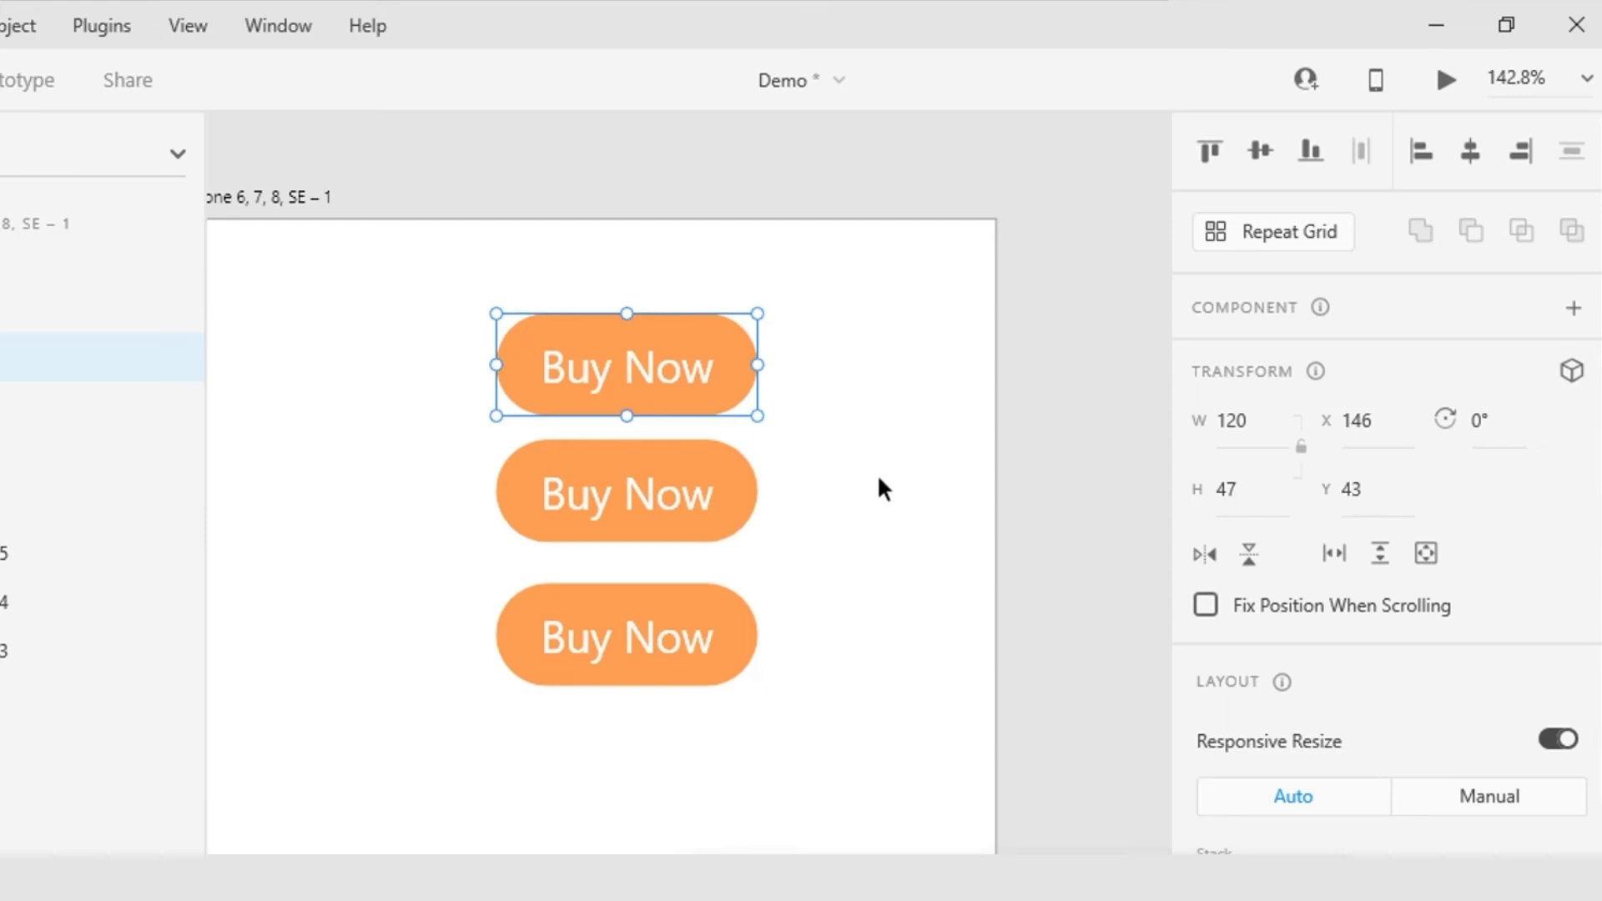
Step: Replace the label of the topmost Buy Now button with "little"
double_click(634, 375)
double_click(637, 376)
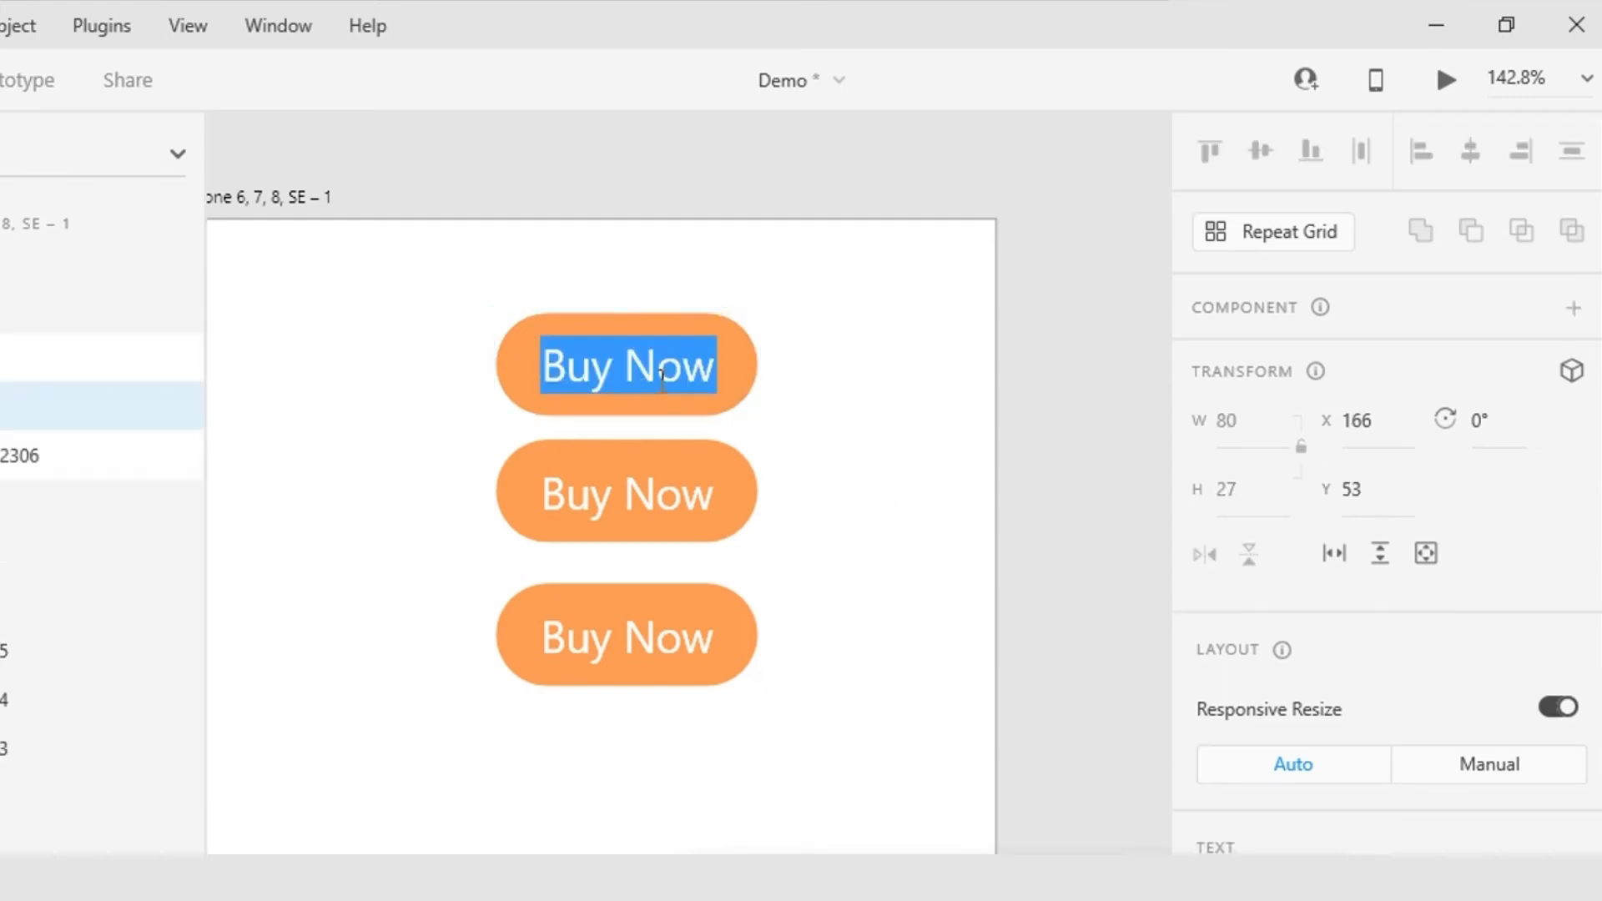
type("litt")
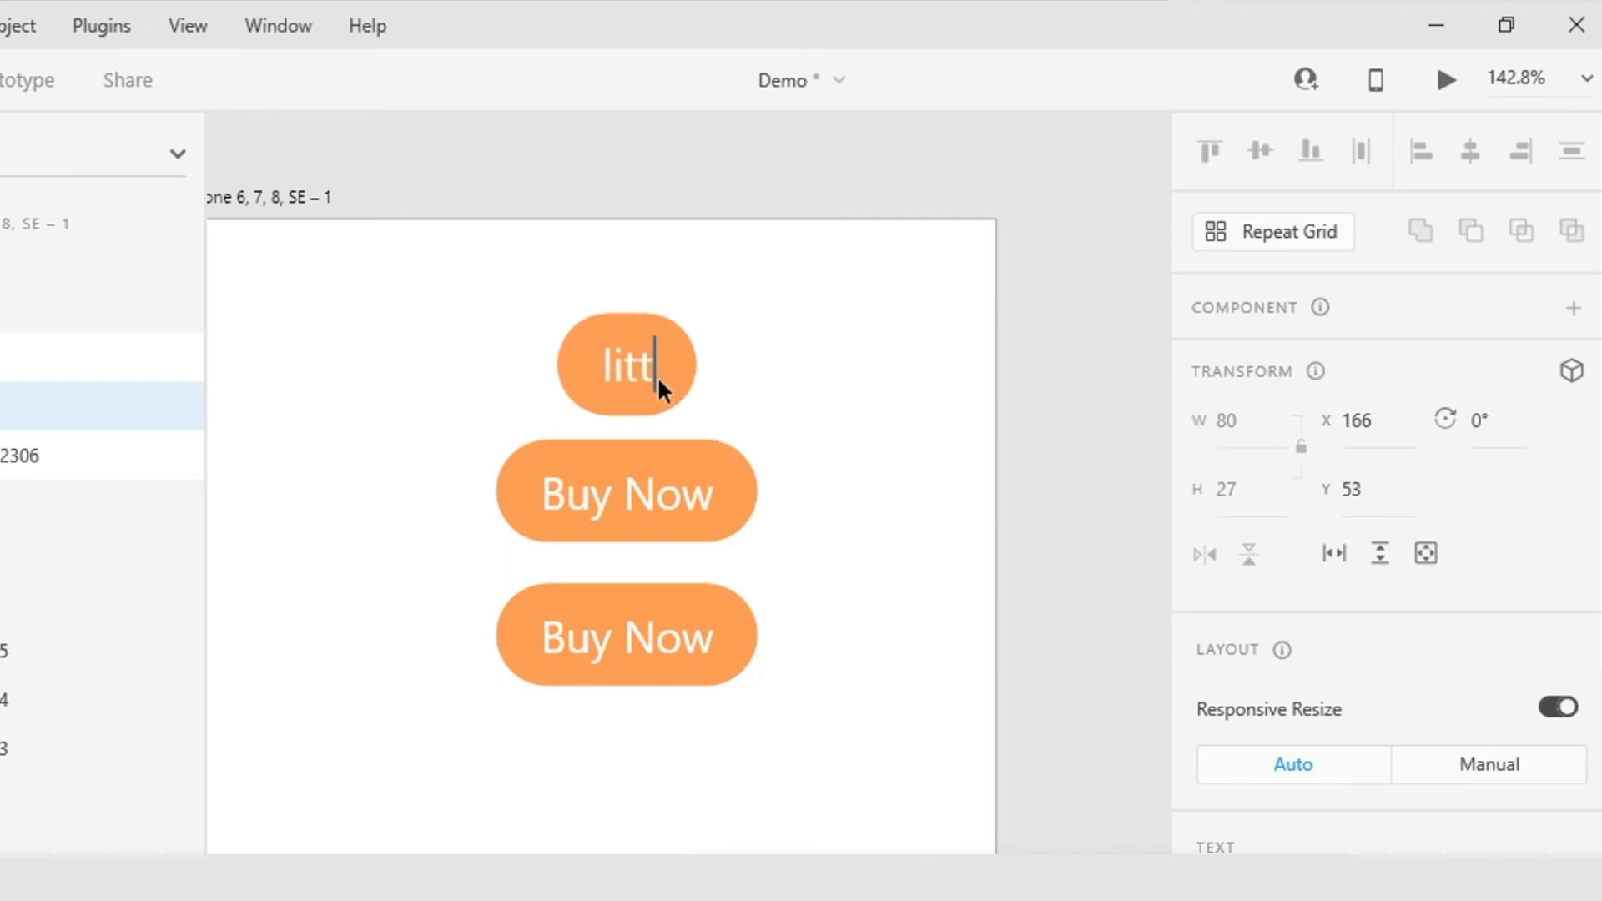
type("le")
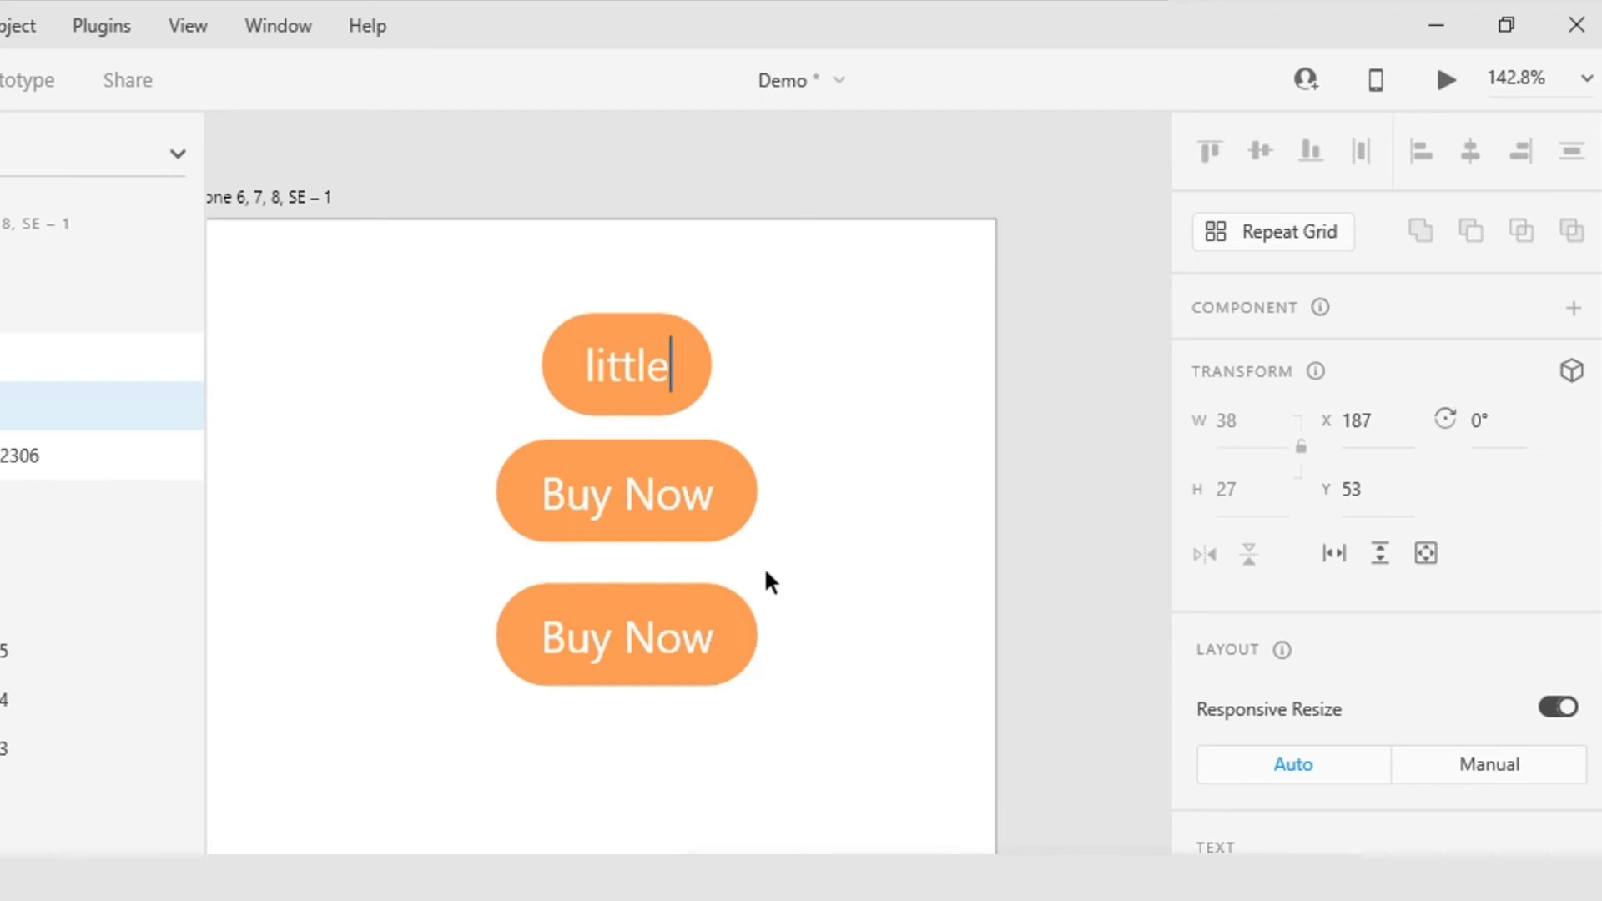
Step: Extend the label of the button below "little" to read "Buy Now to click"
left_click(664, 503)
double_click(664, 502)
left_click(728, 494)
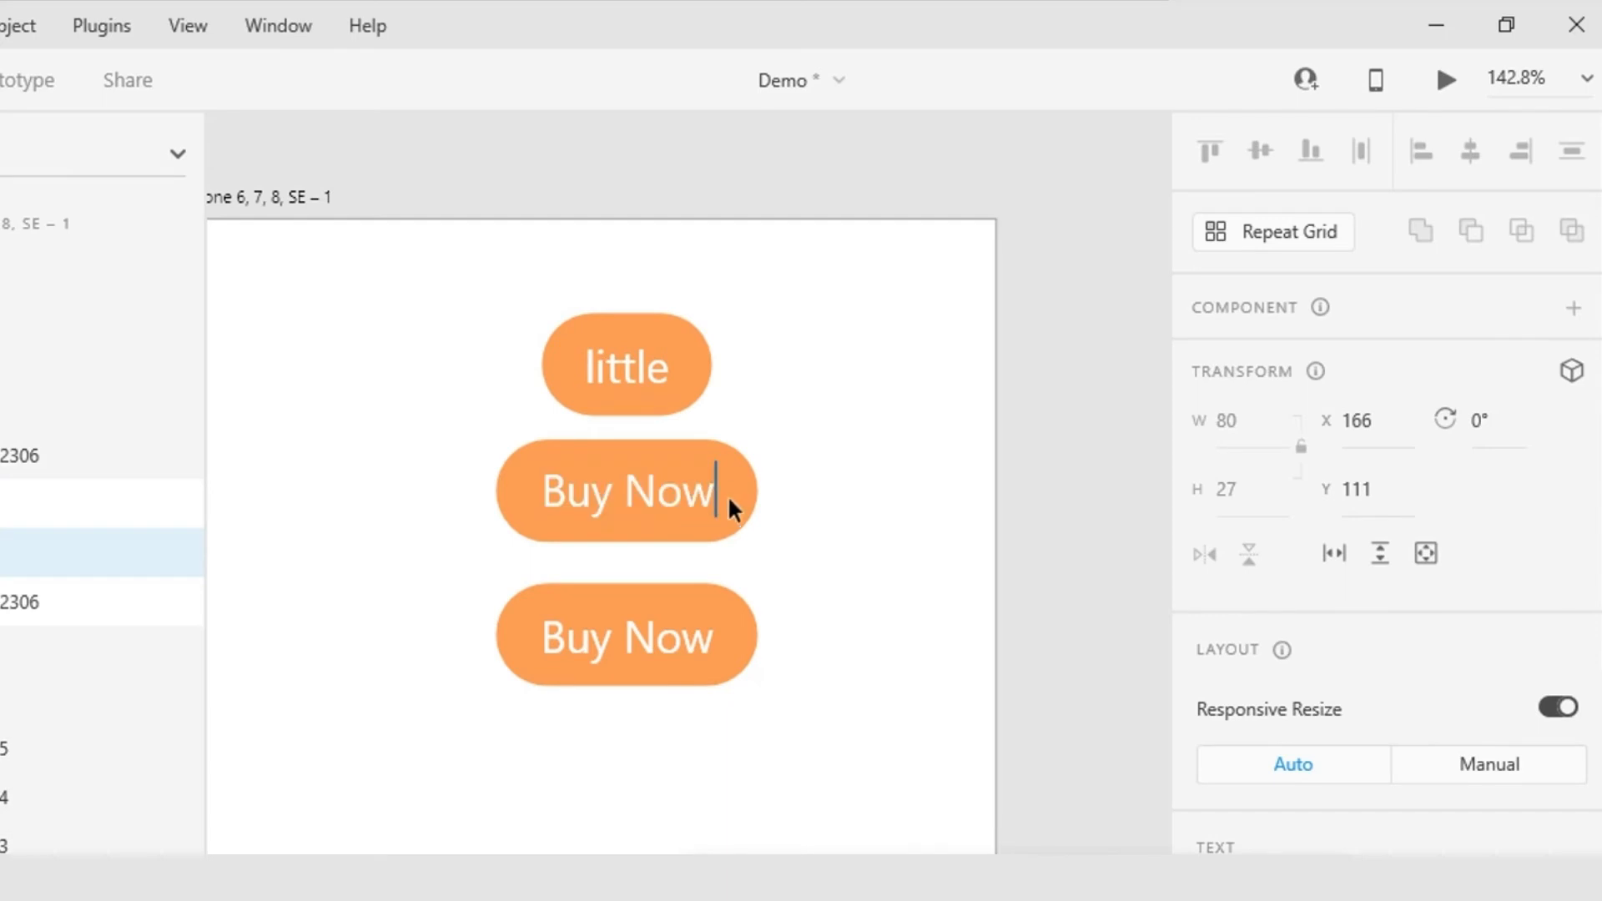
type("to")
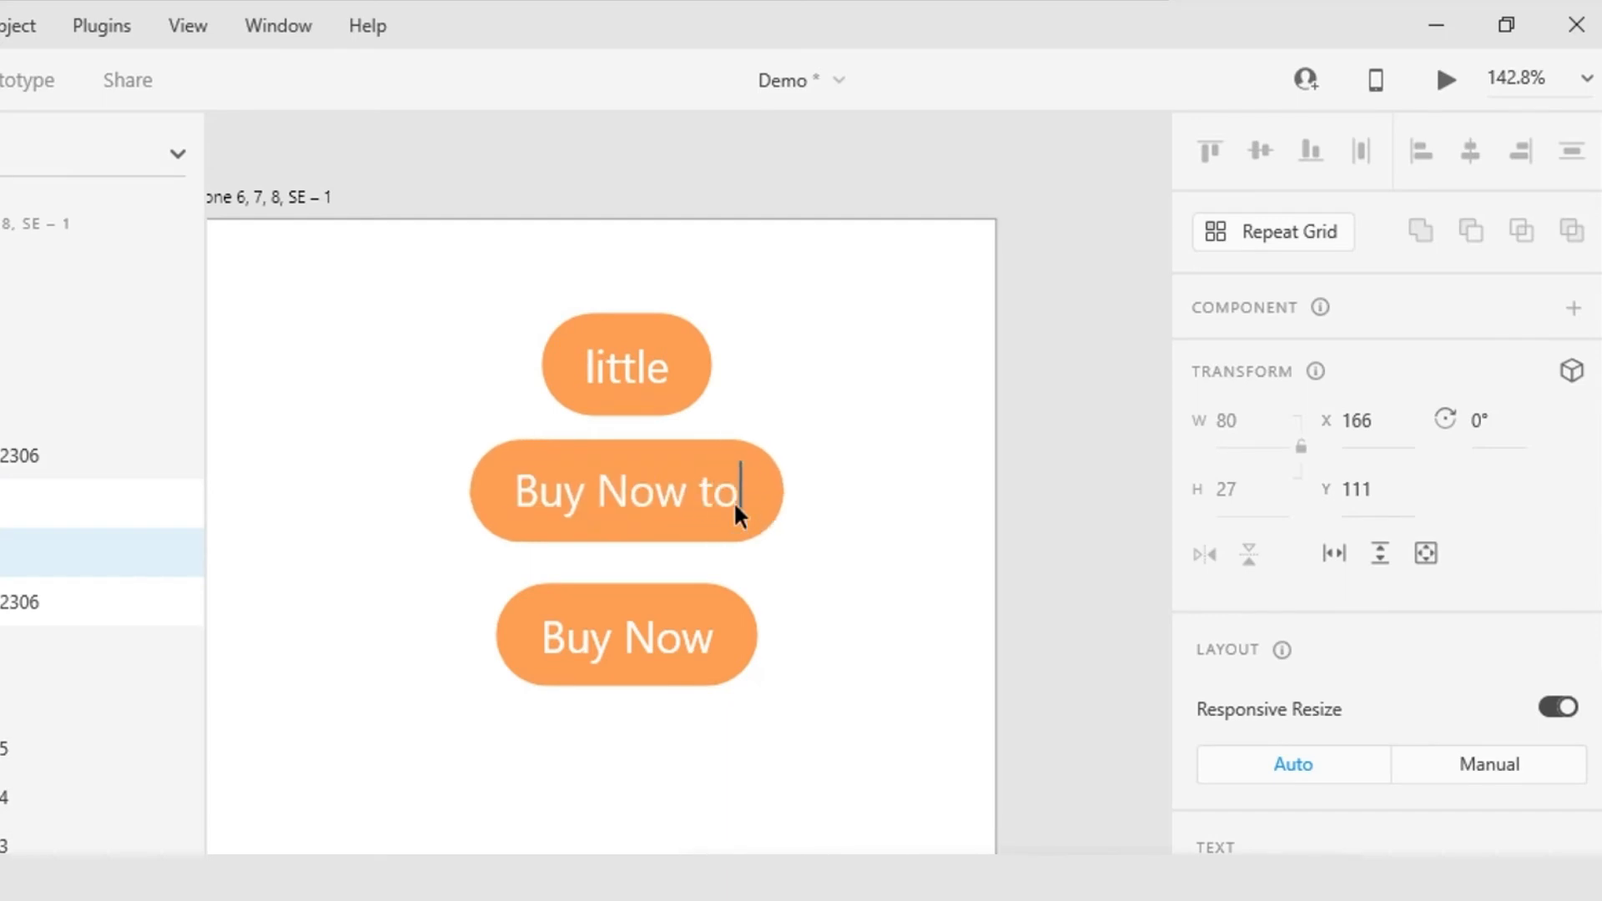
type(" click")
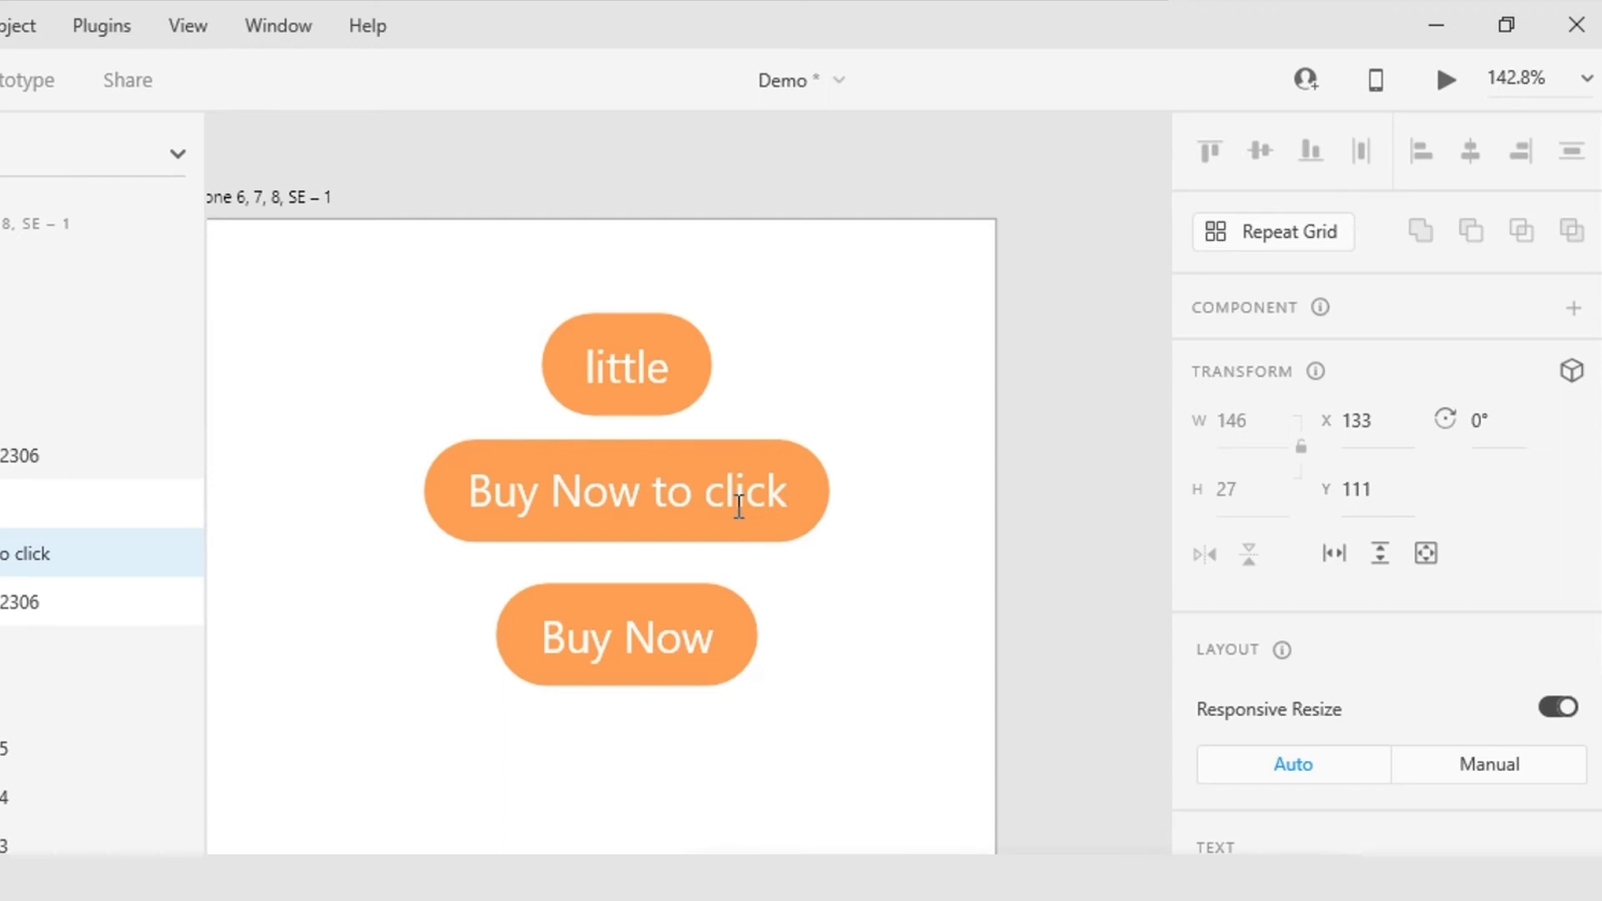
key("Escape")
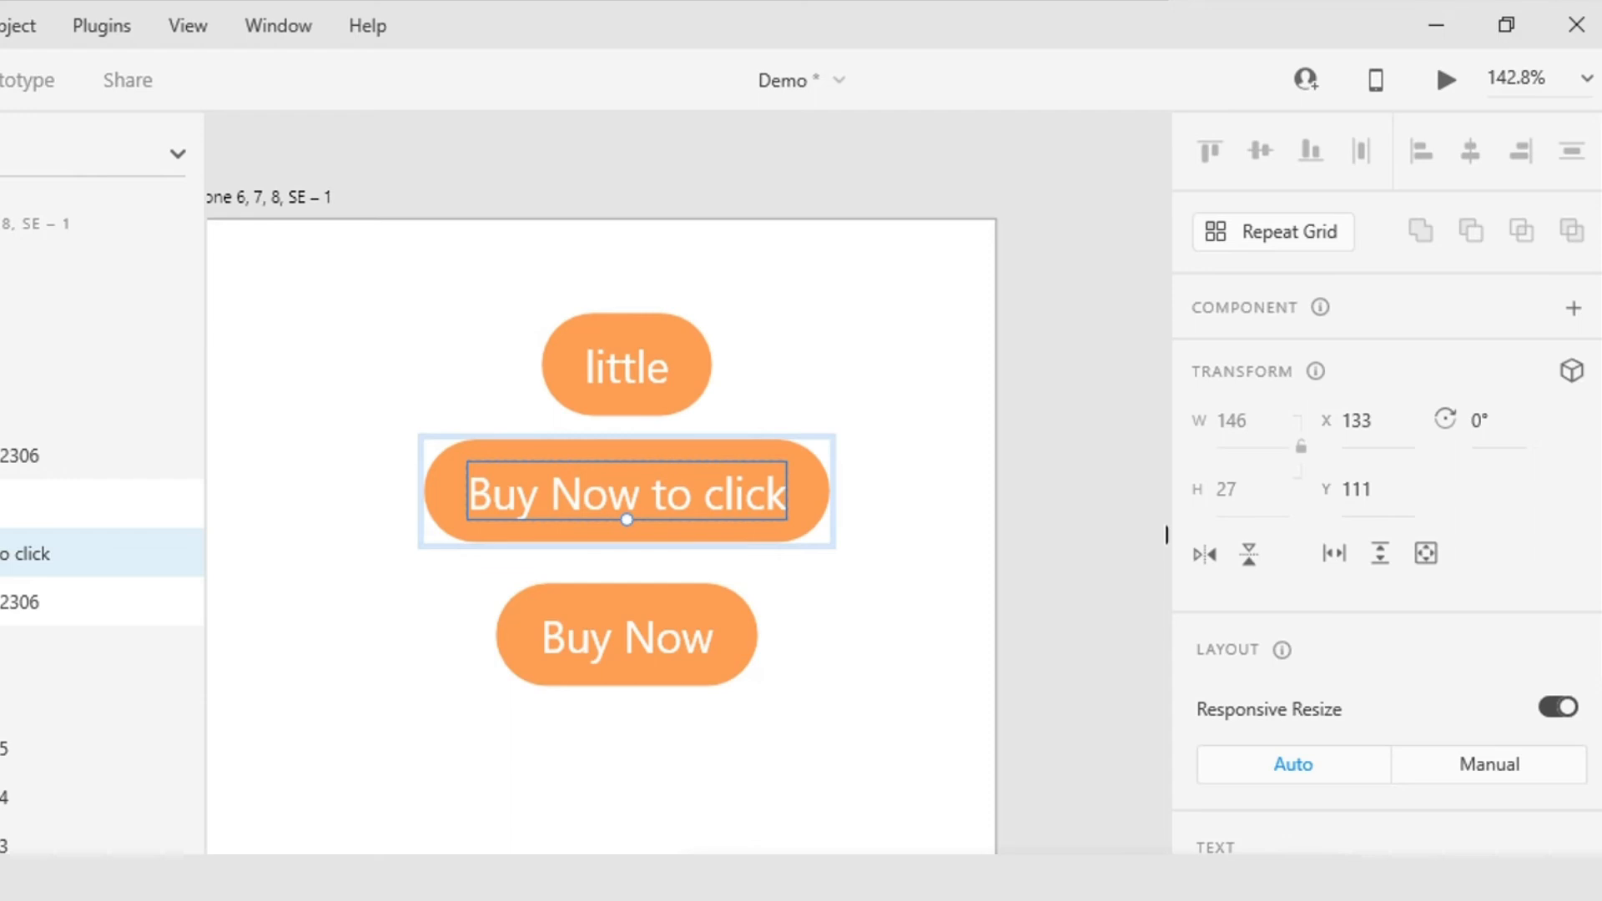
Step: Go to the Reward screen on artboard iPhone 12, 12 Pro – 2 and select its Ads group
scroll(1159, 541, "down", 5)
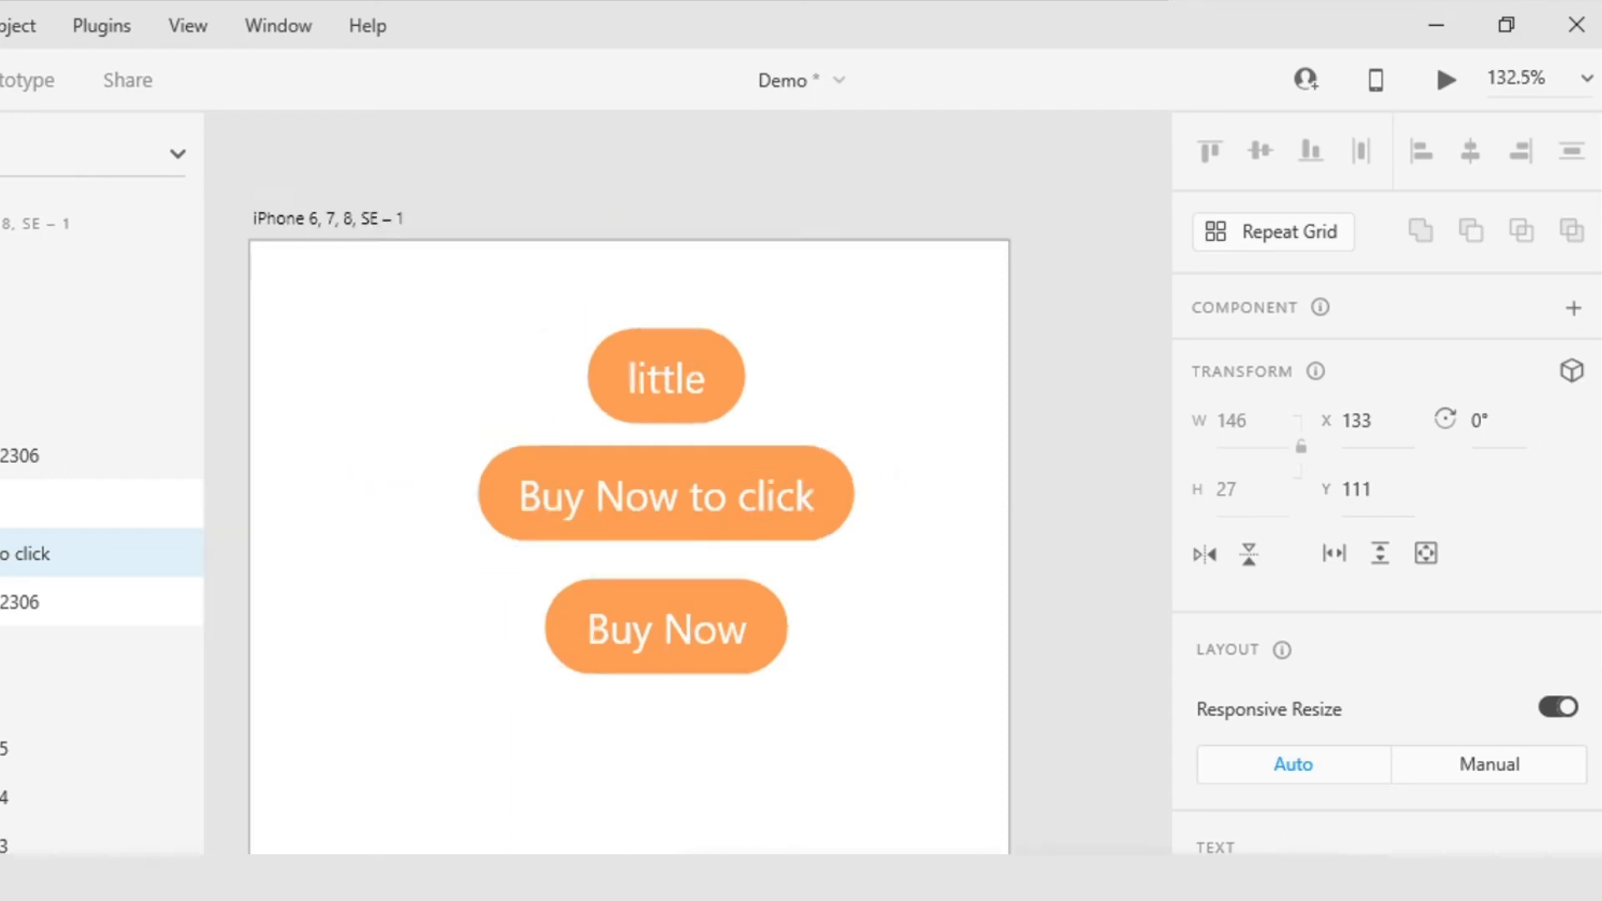
left_click_drag(1165, 569, 982, 444)
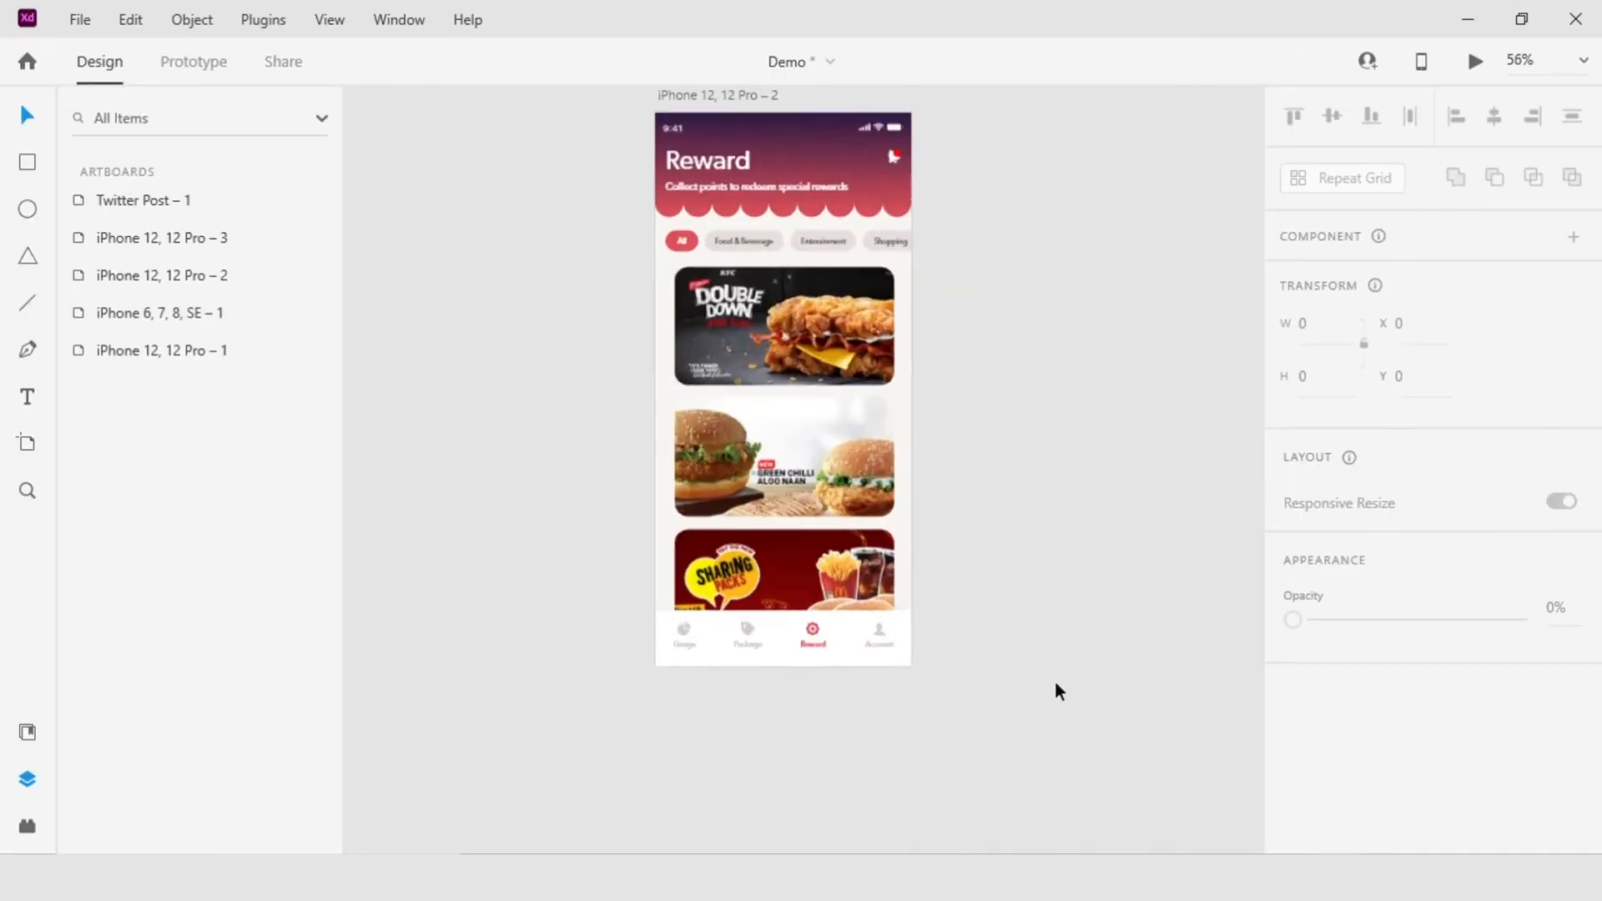
scroll(1056, 676, "up", 2)
left_click_drag(1060, 649, 1108, 752)
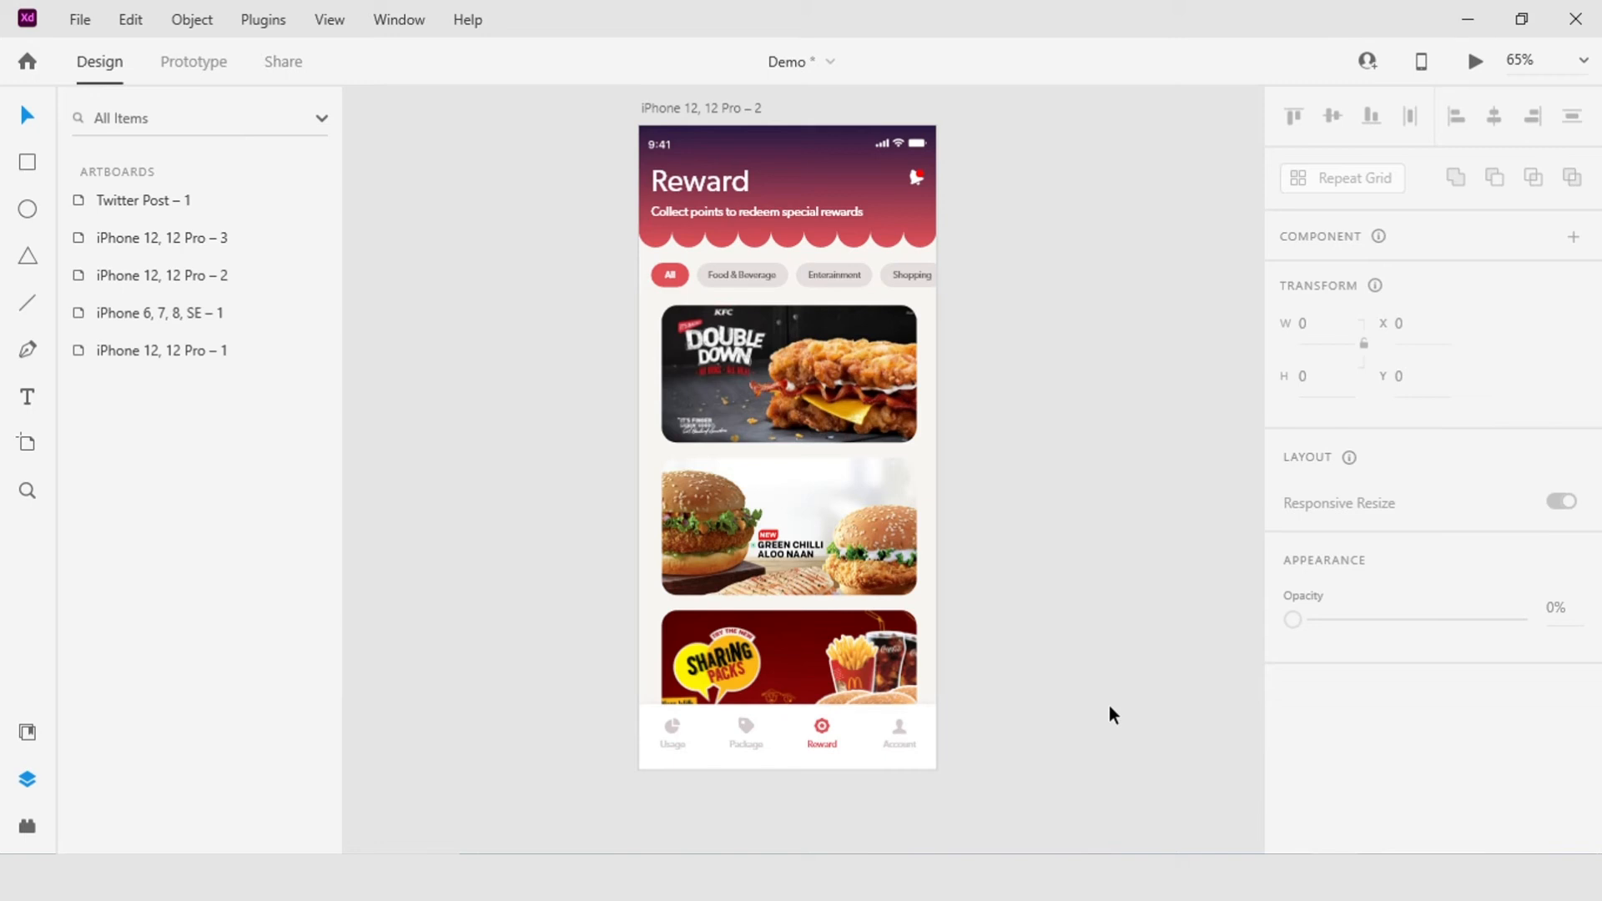
left_click(836, 421)
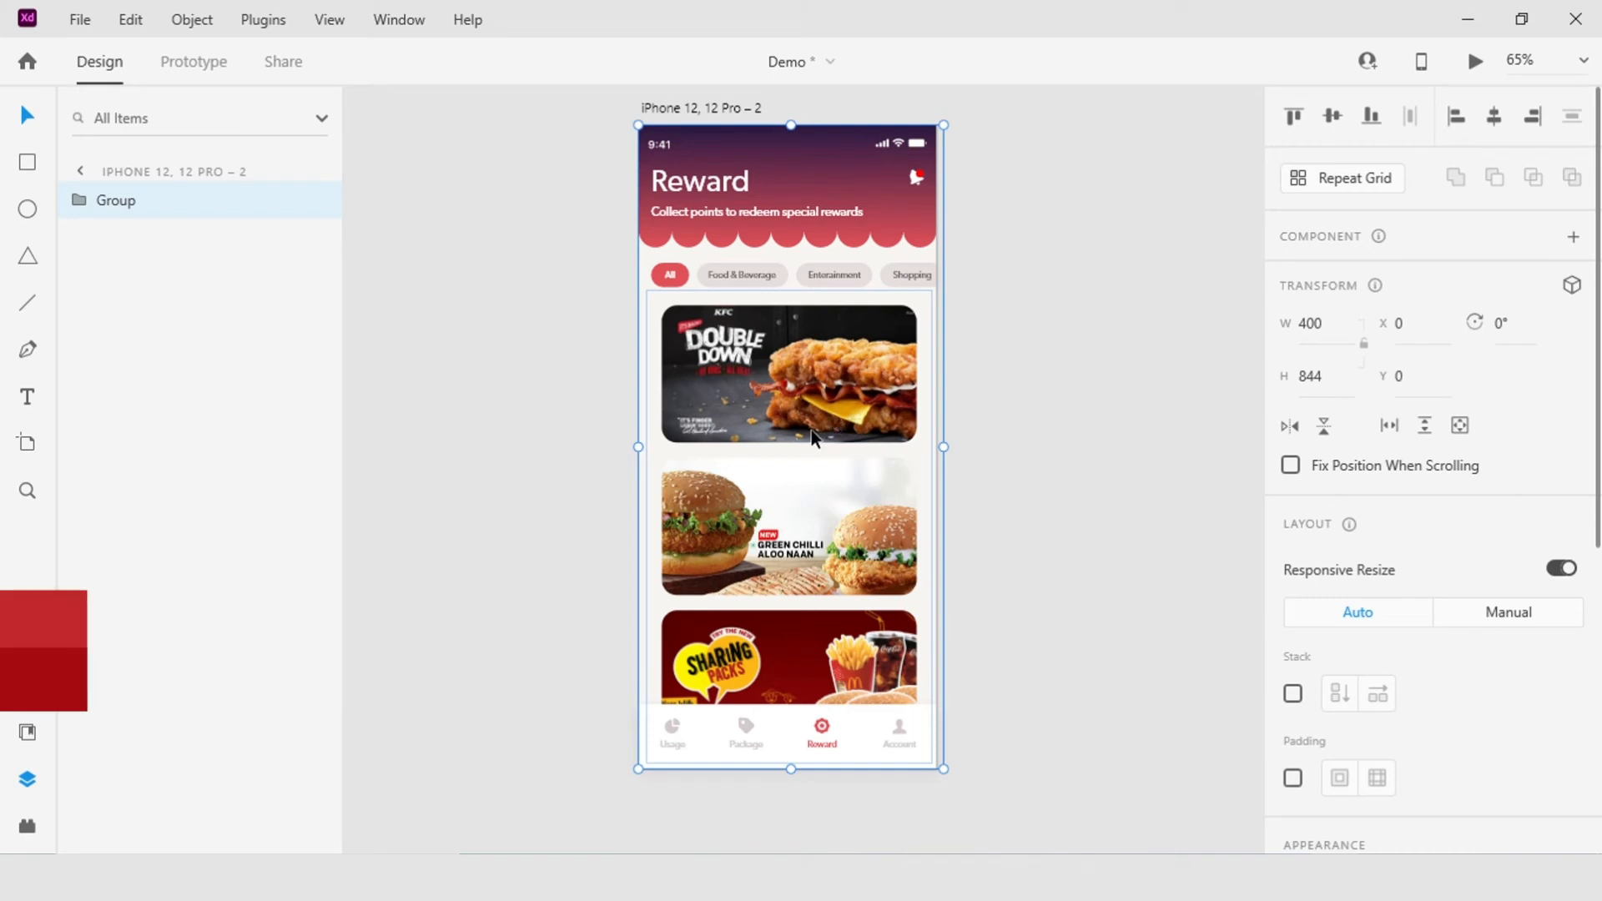
double_click(834, 426)
double_click(840, 424)
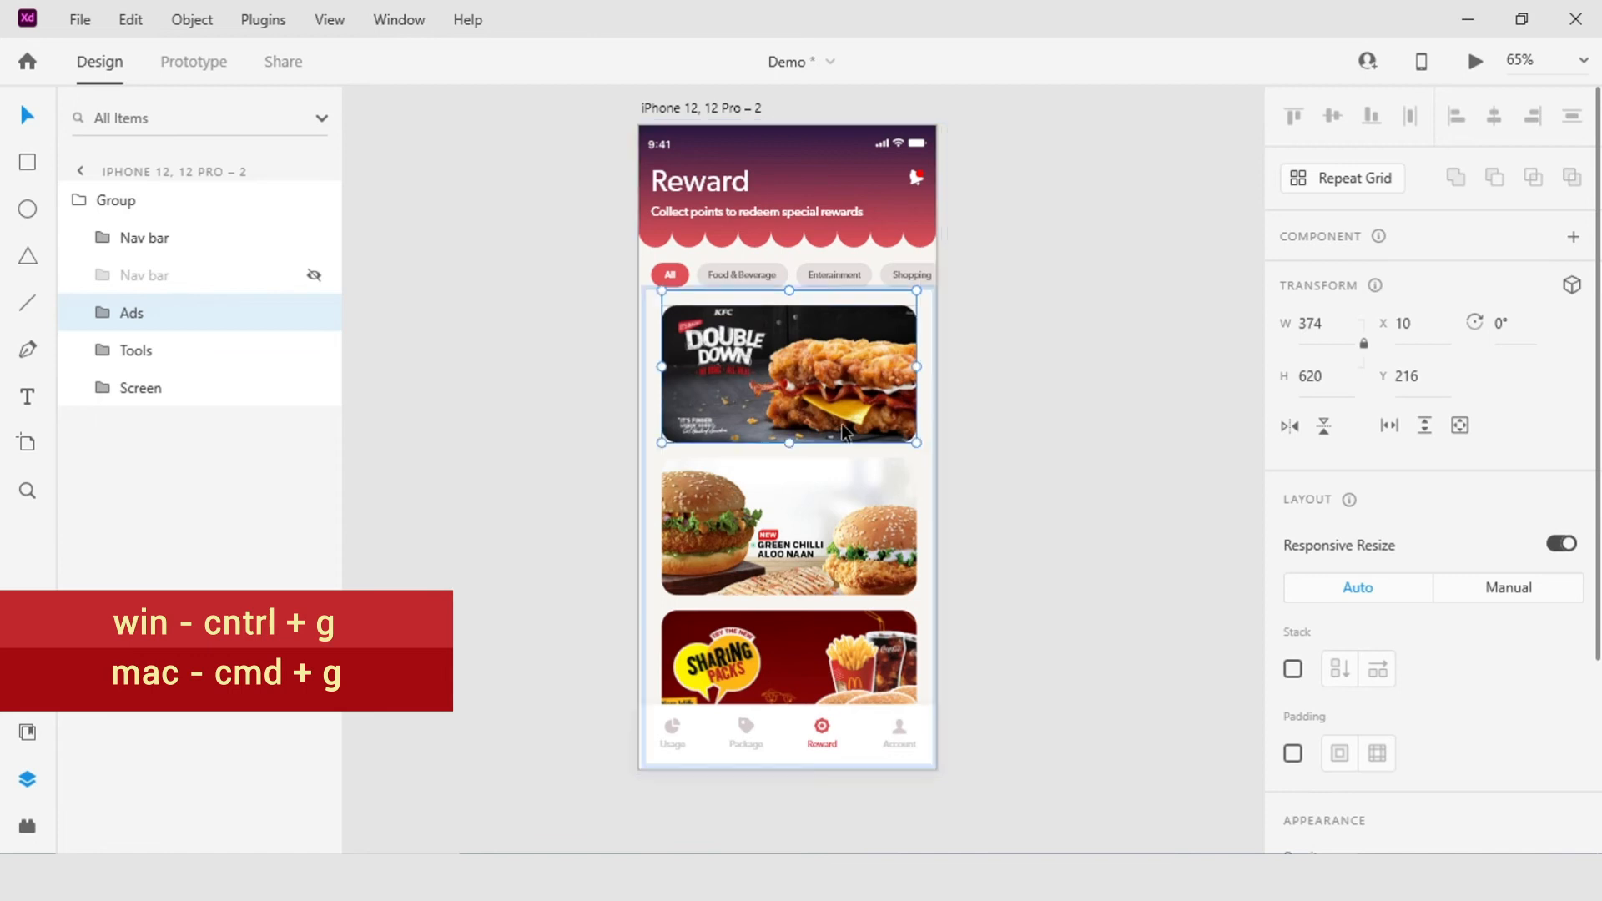
Step: Examine the three food card groups inside the Ads group and their stack and padding settings
left_click(878, 559)
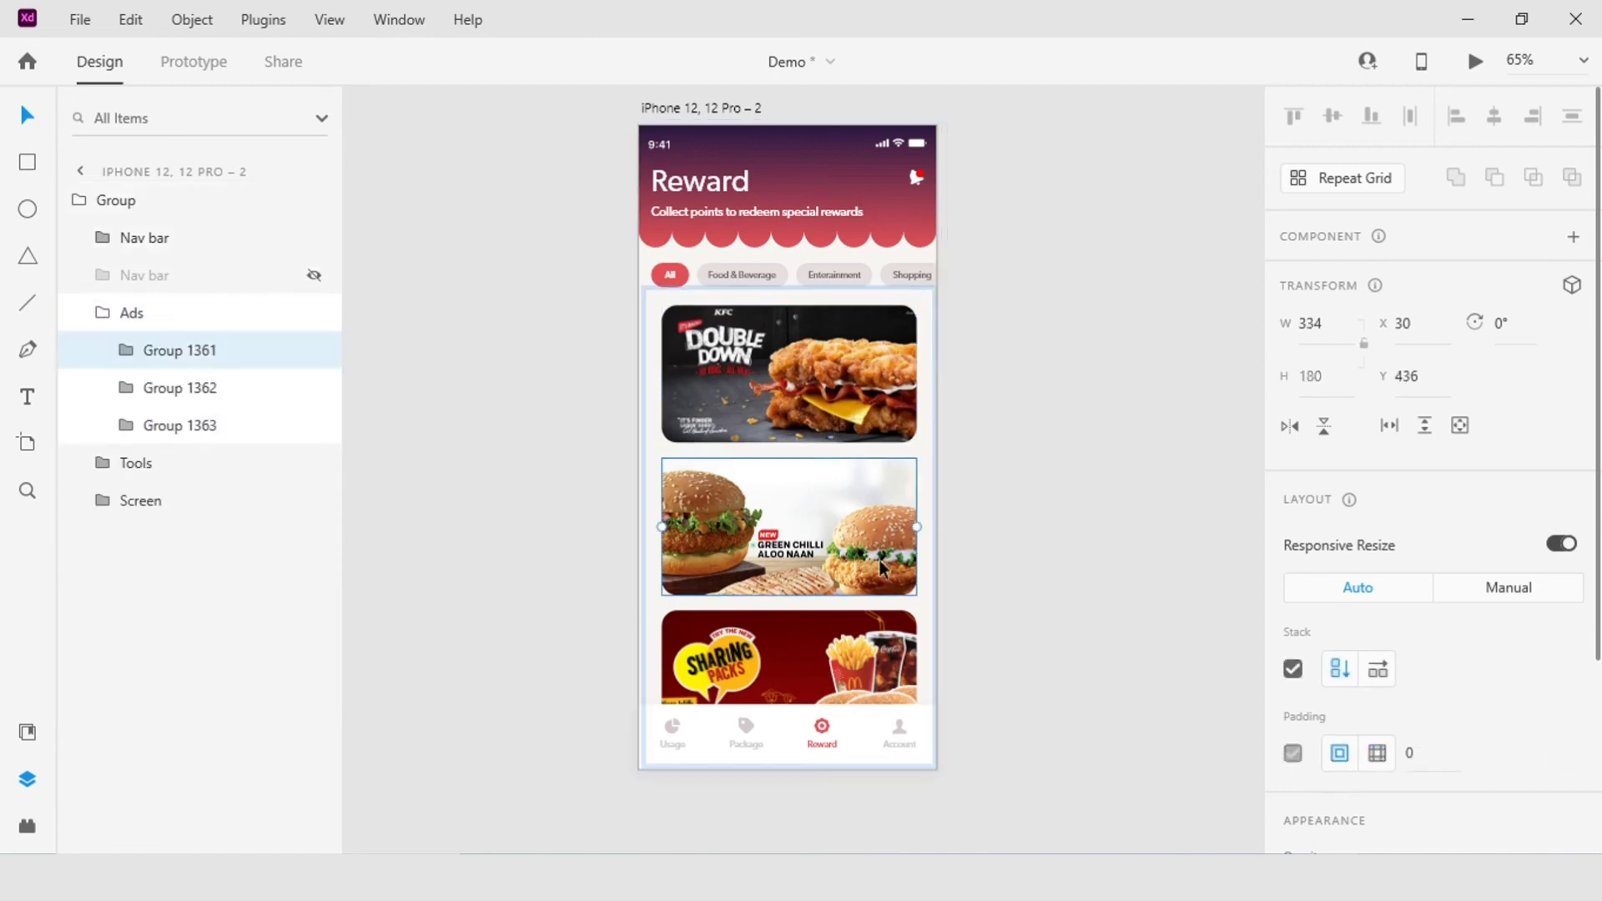
left_click(869, 662)
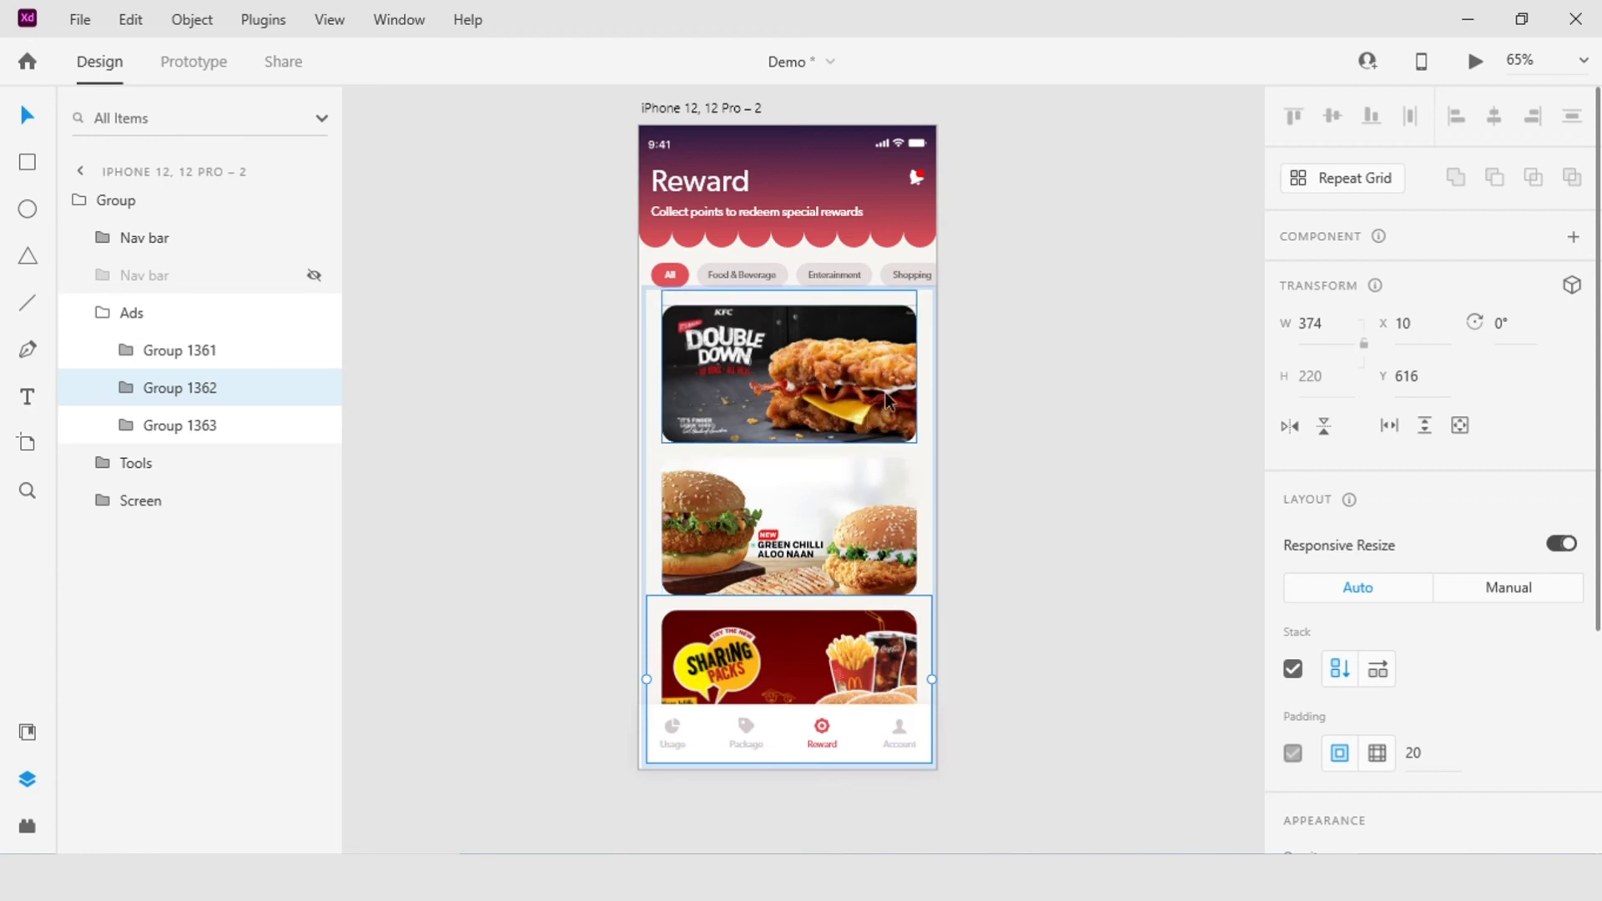
left_click(872, 357)
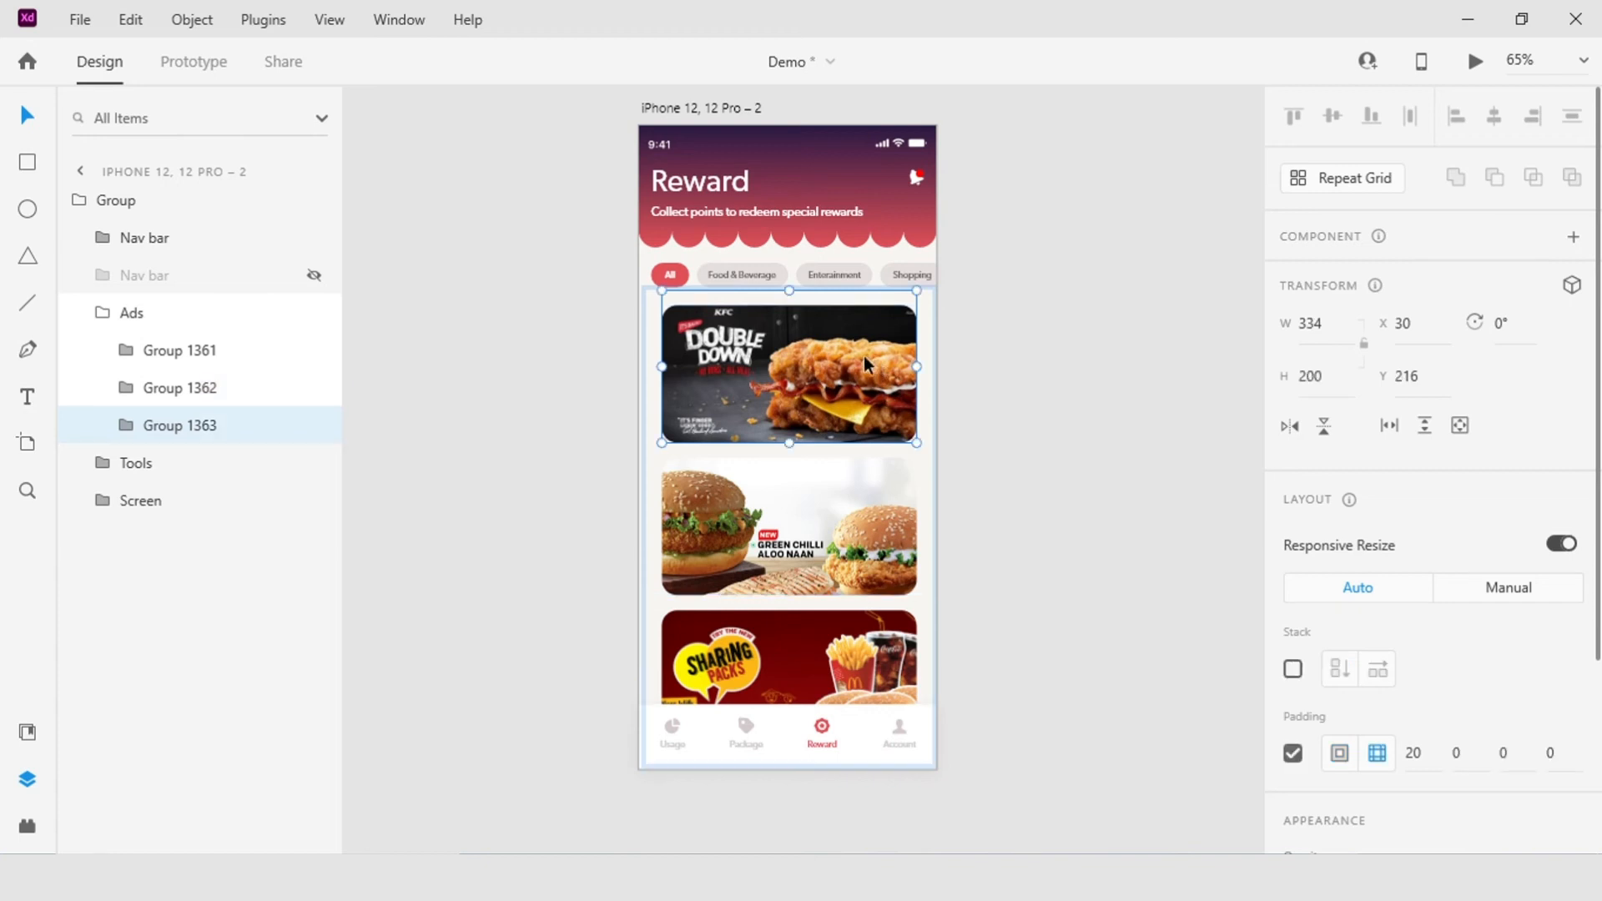
left_click(127, 428)
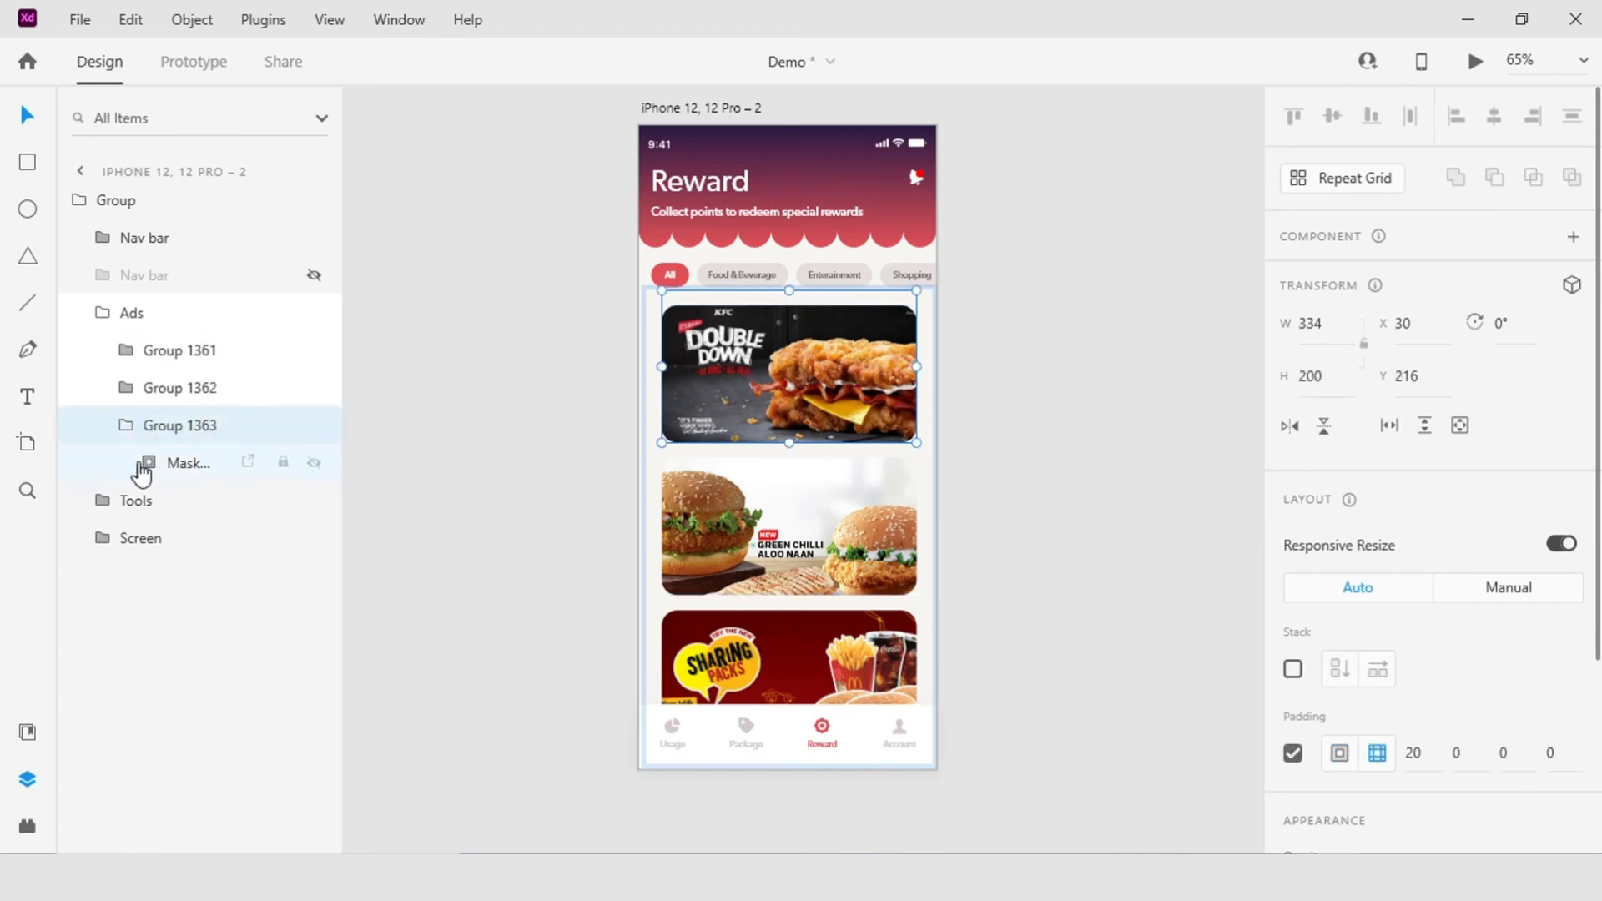
left_click(126, 428)
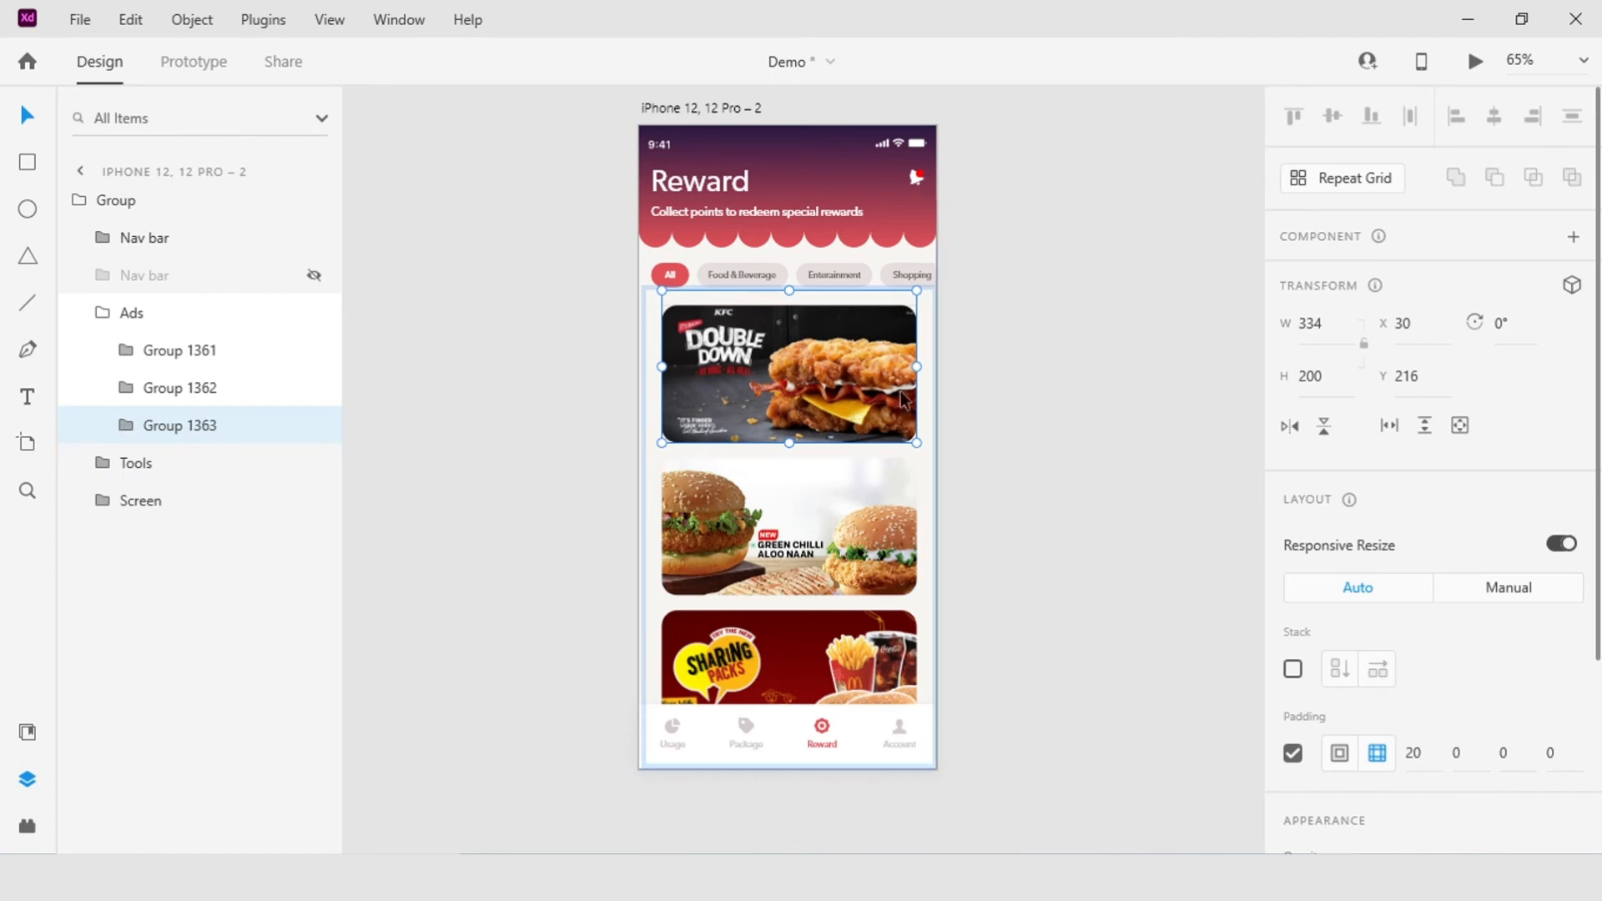
left_click(789, 524)
left_click(788, 631)
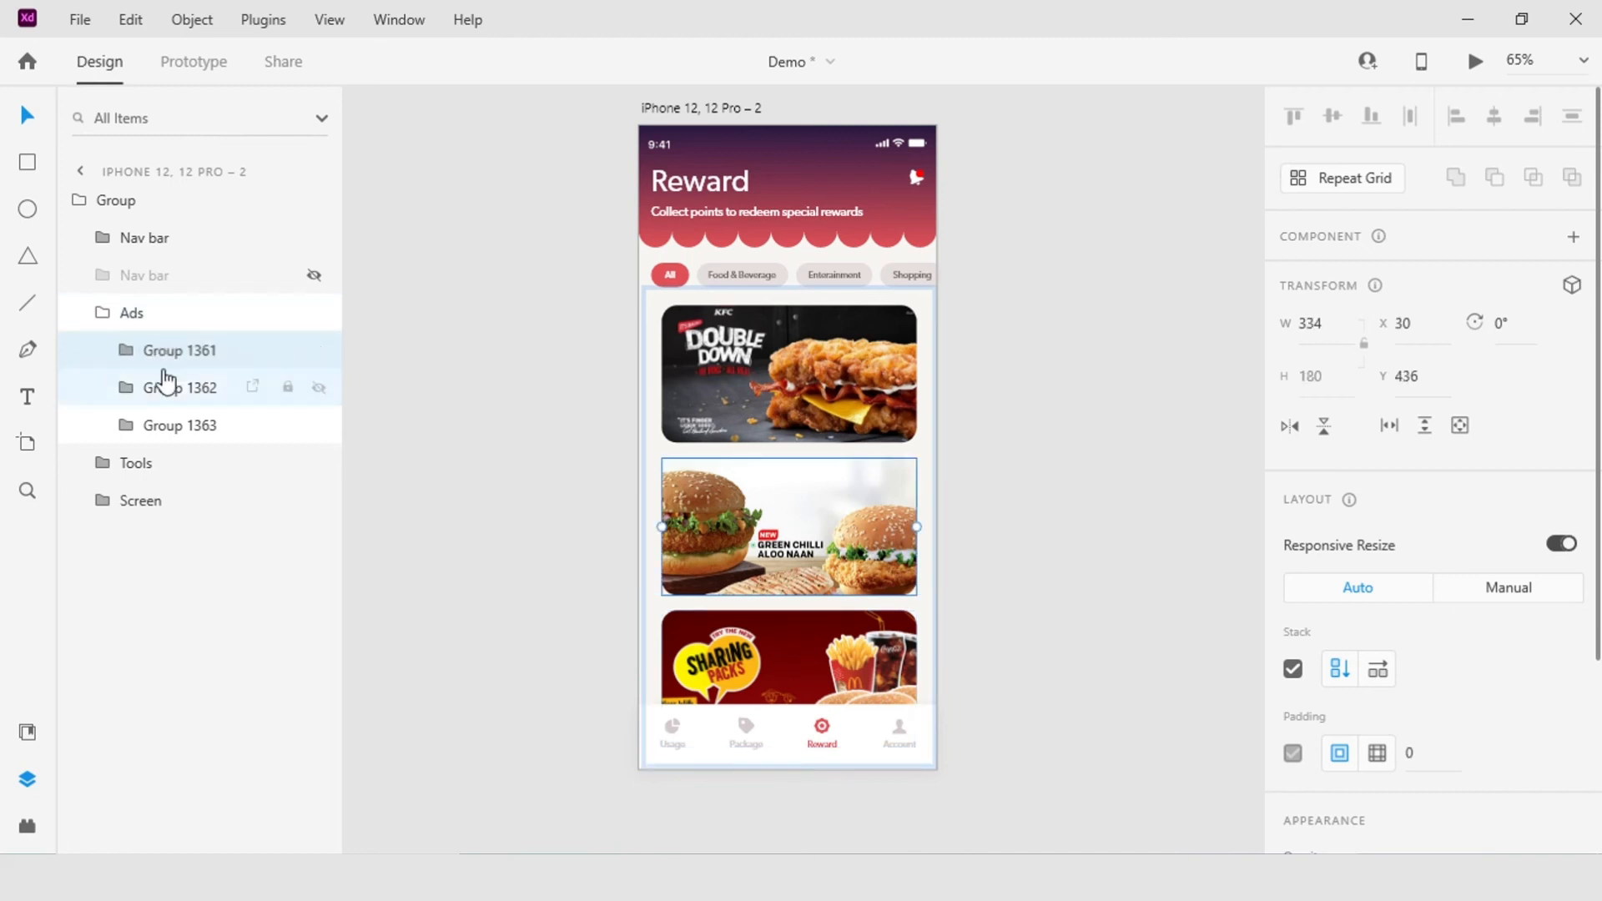
left_click(166, 429)
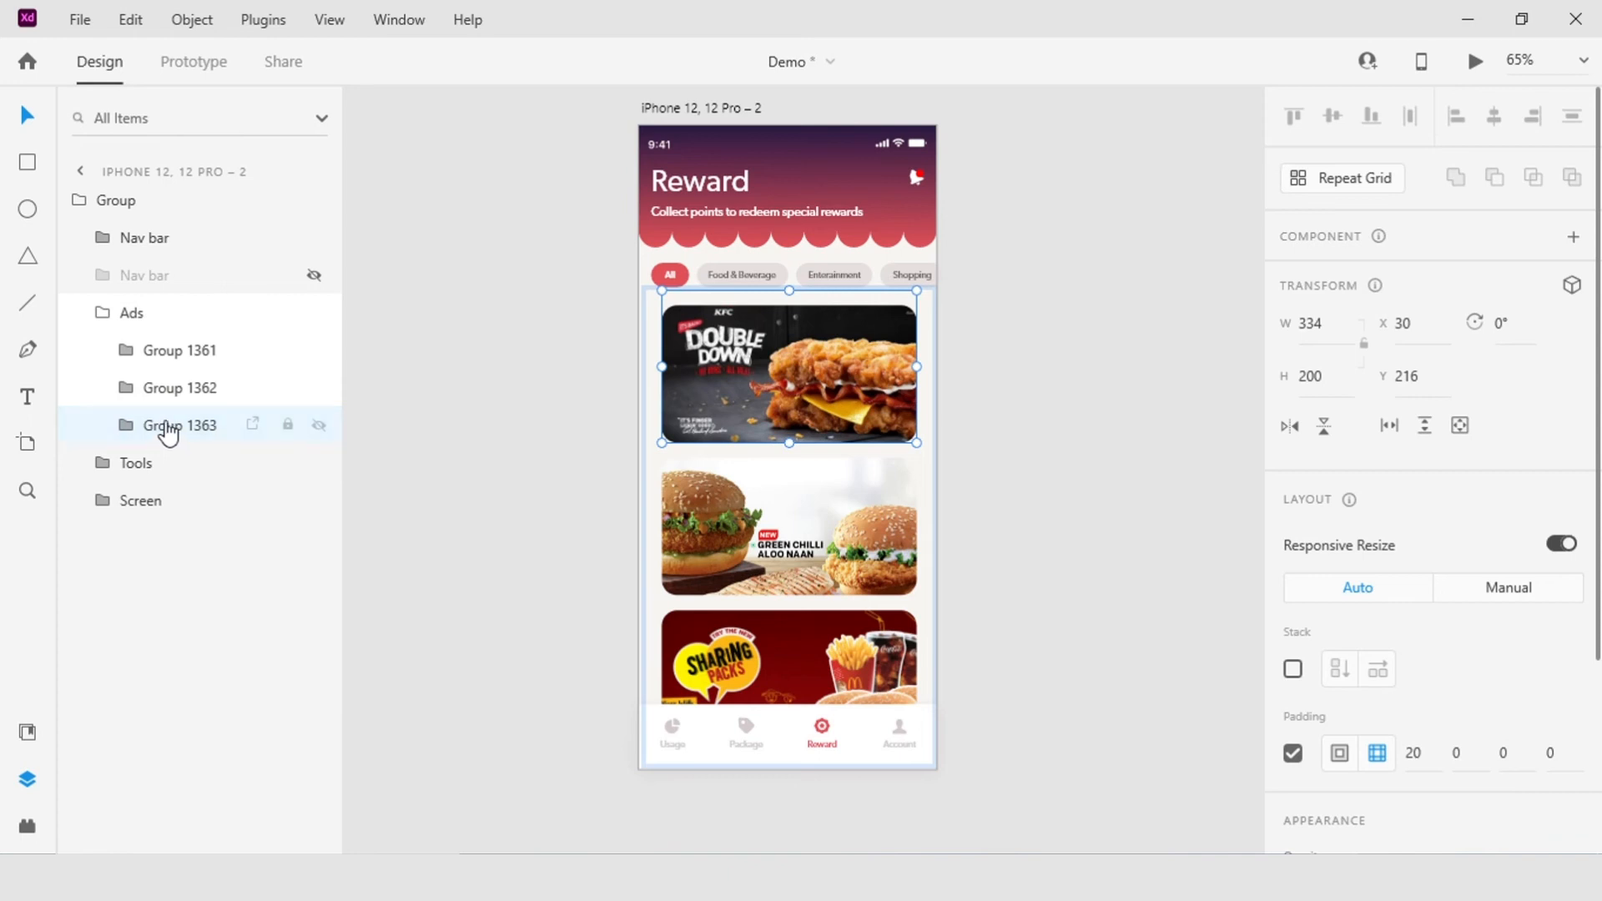
Step: Enable a vertical Stack on all three card groups inside Ads and on the parent Ads group itself
key("ctrl+a")
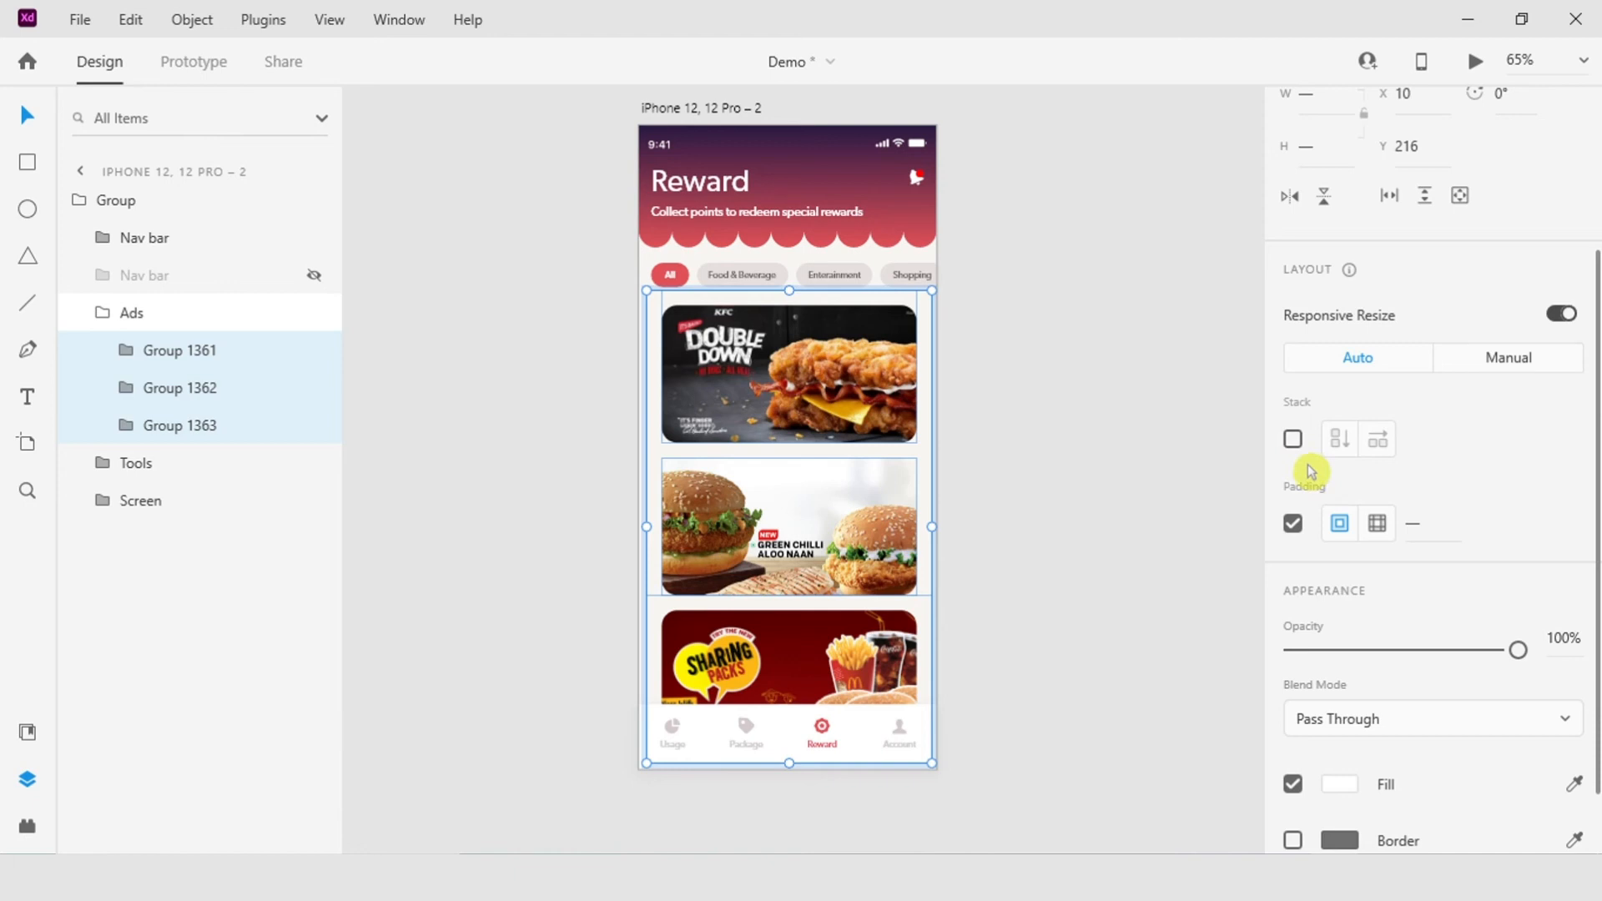
left_click(1295, 441)
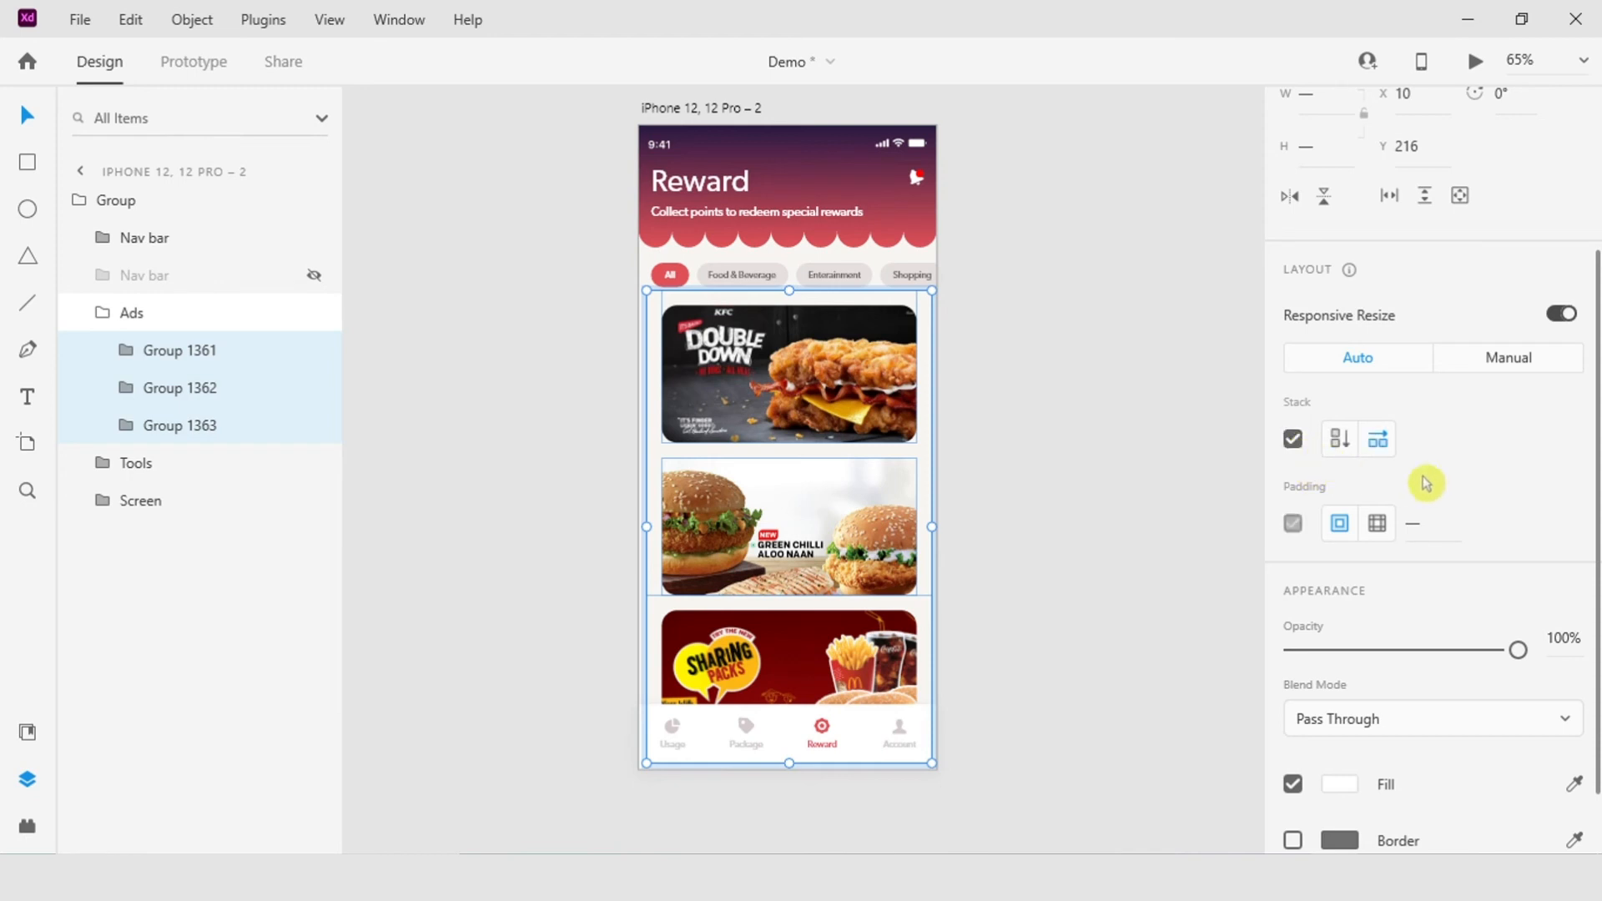
left_click(1335, 450)
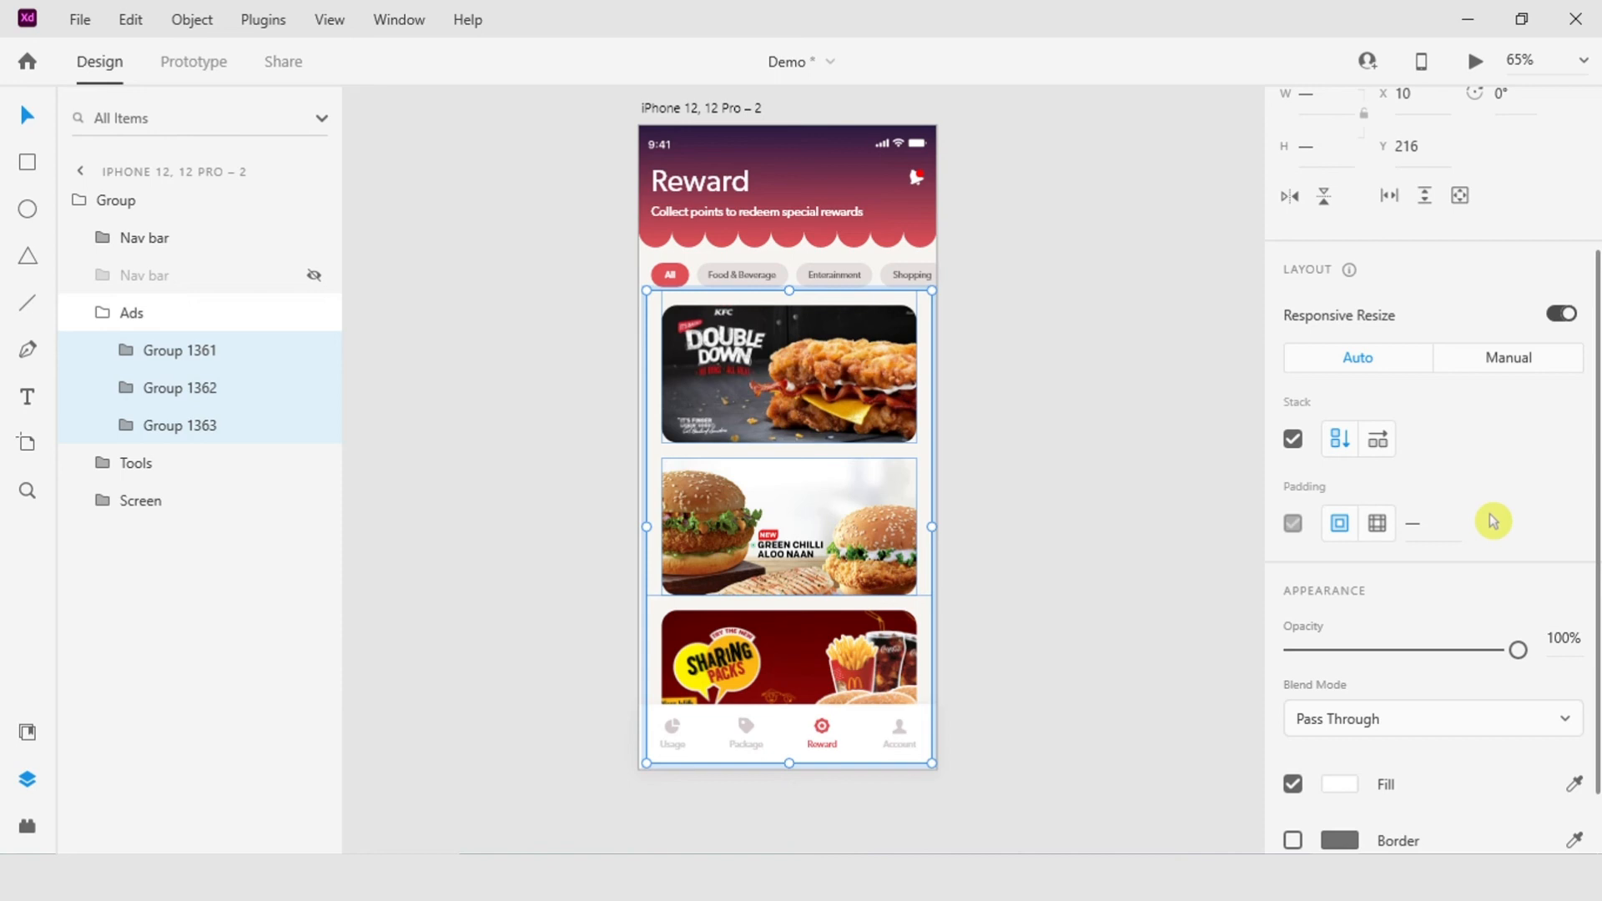
left_click(1381, 442)
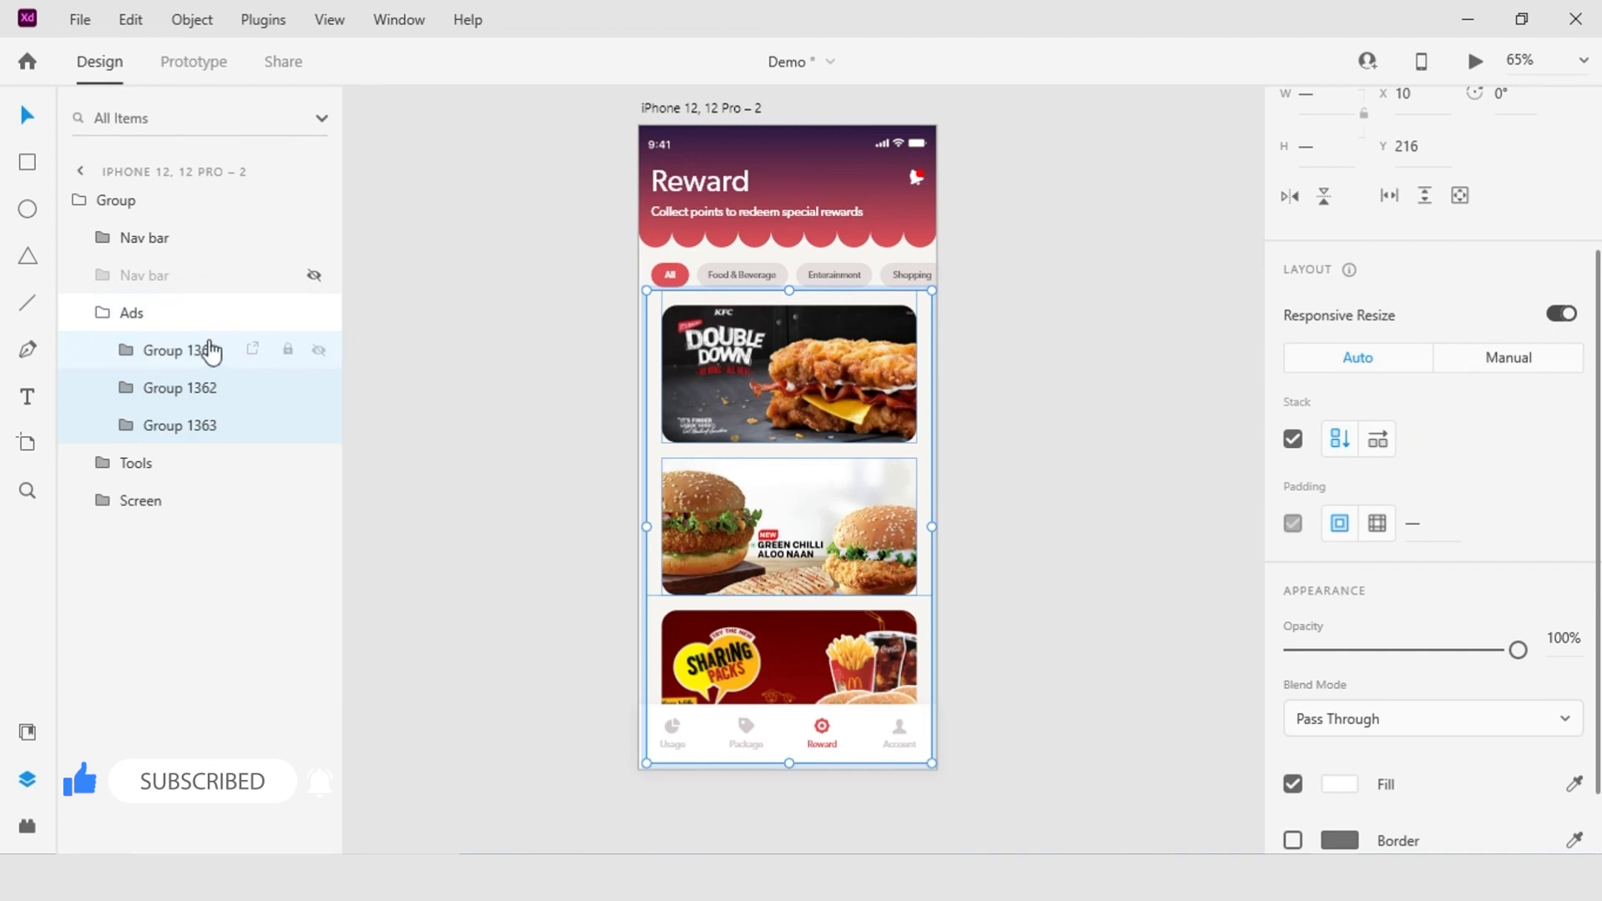
left_click(133, 317)
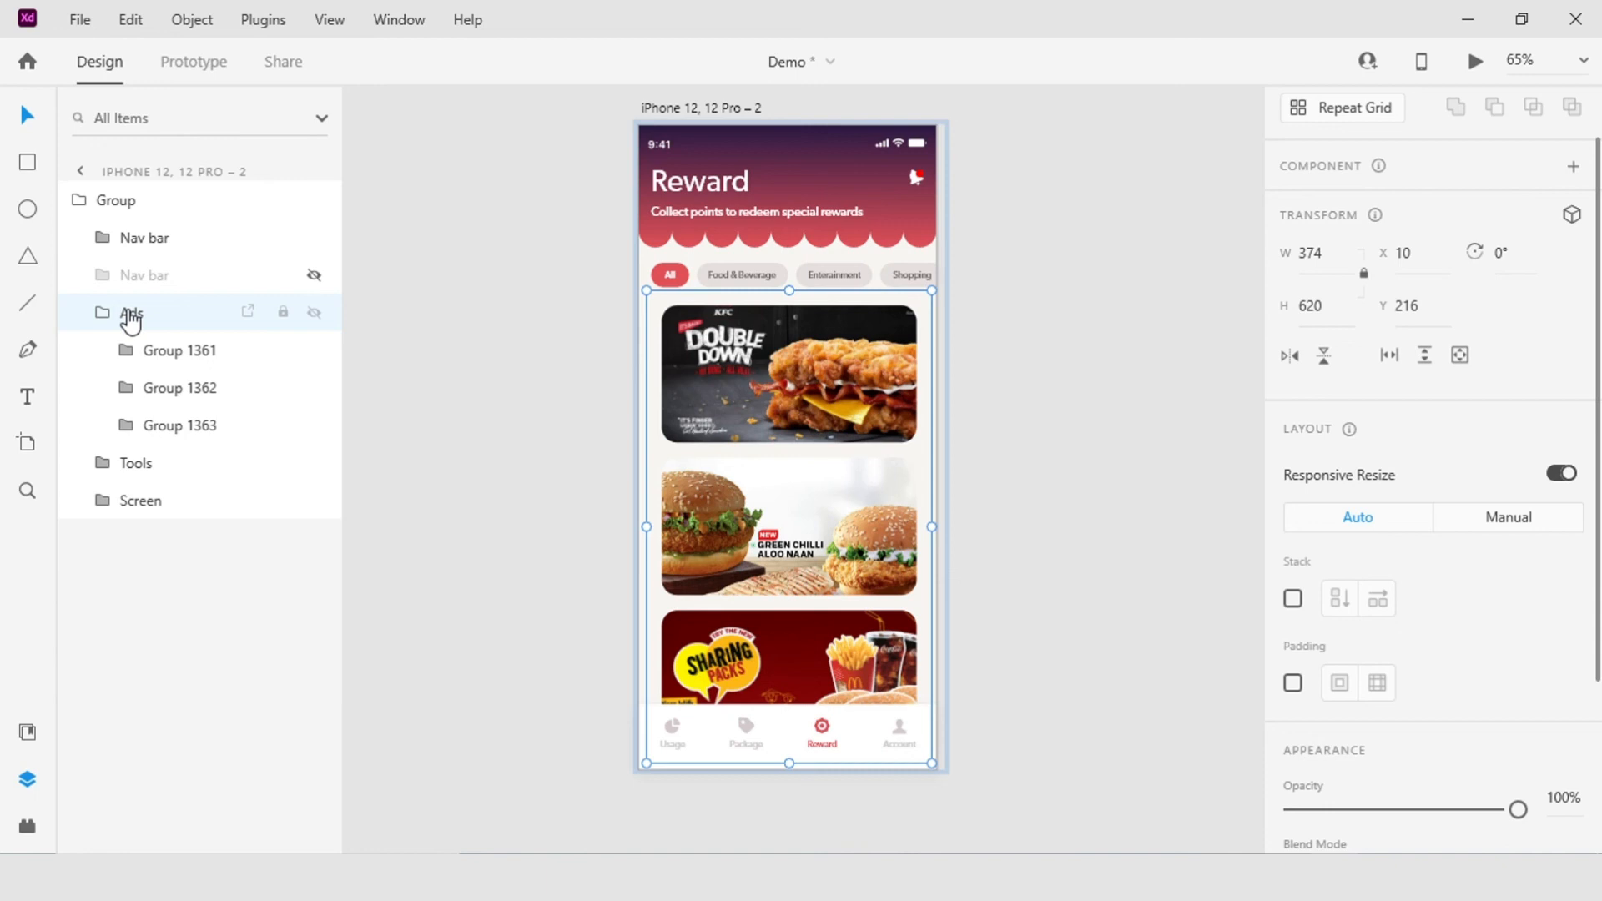
left_click(1295, 600)
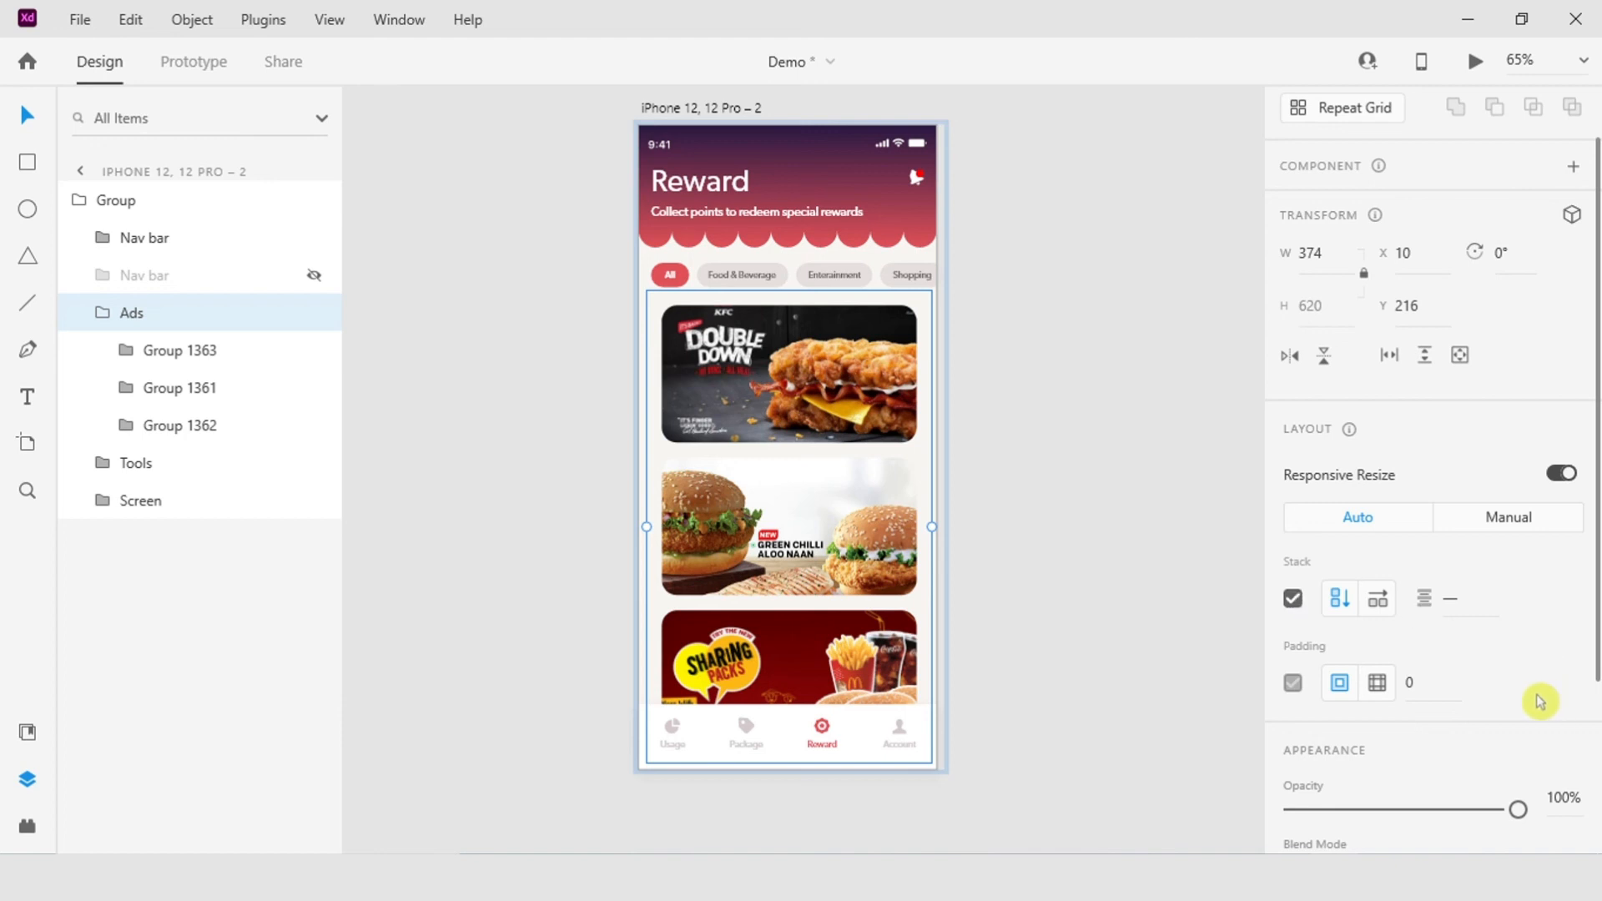
Step: Reorder the stacked ads by moving the Double Down card below the Green Chilli Aloo Naan card
double_click(753, 398)
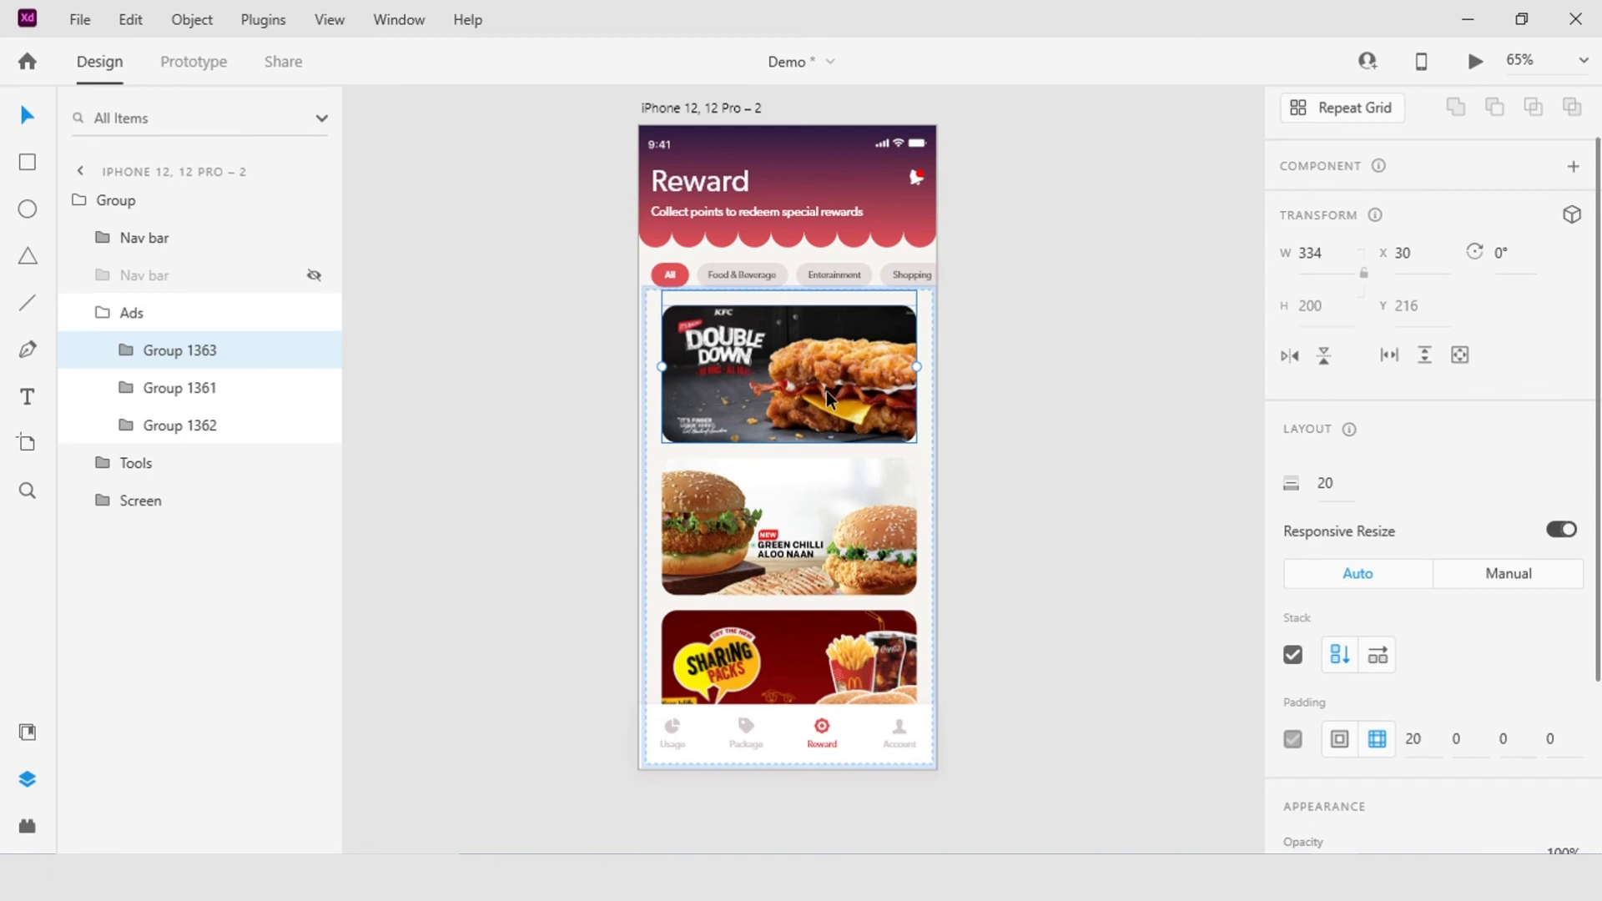
left_click_drag(826, 390, 823, 538)
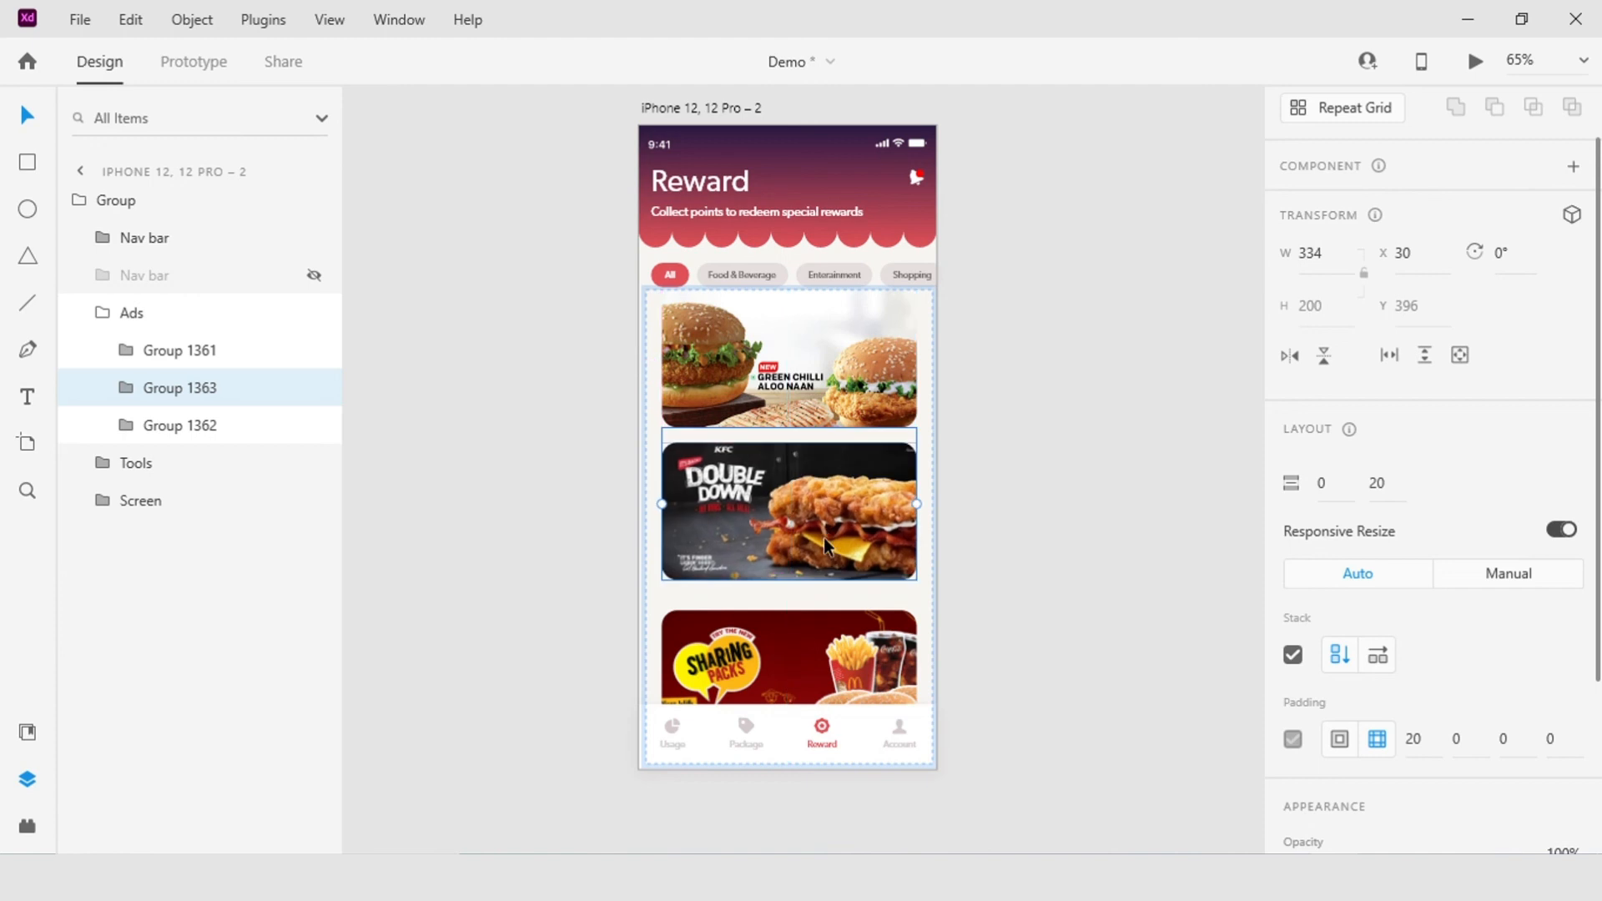
left_click_drag(823, 537, 823, 543)
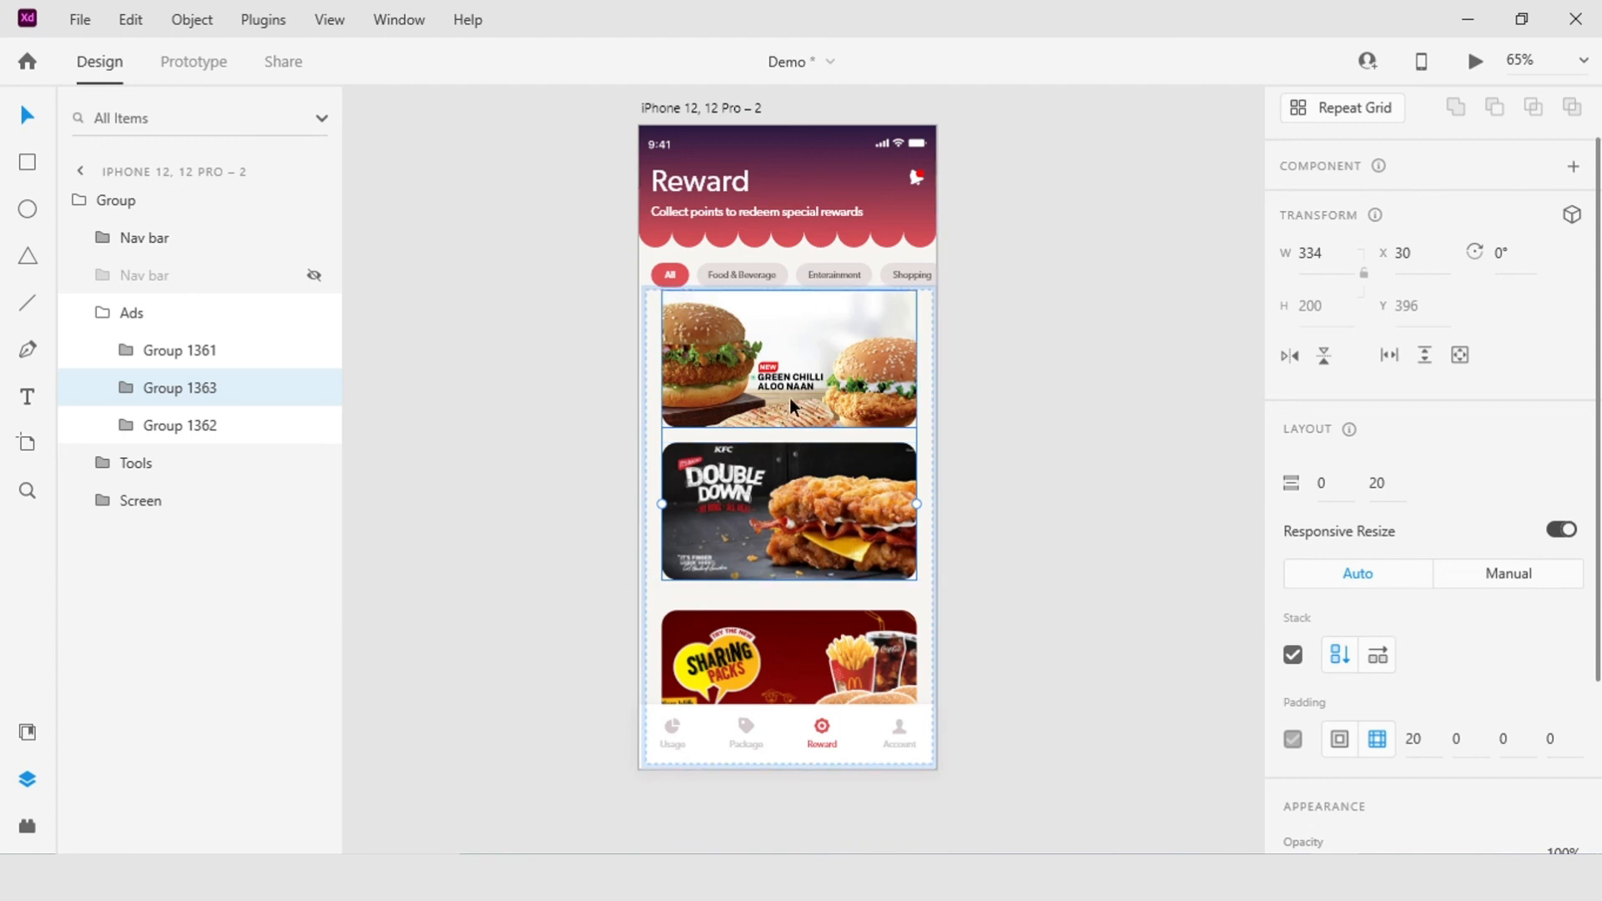
mouse_move(802, 363)
left_mouse_down()
mouse_move(813, 527)
mouse_move(800, 366)
mouse_move(797, 517)
mouse_move(799, 378)
left_mouse_up()
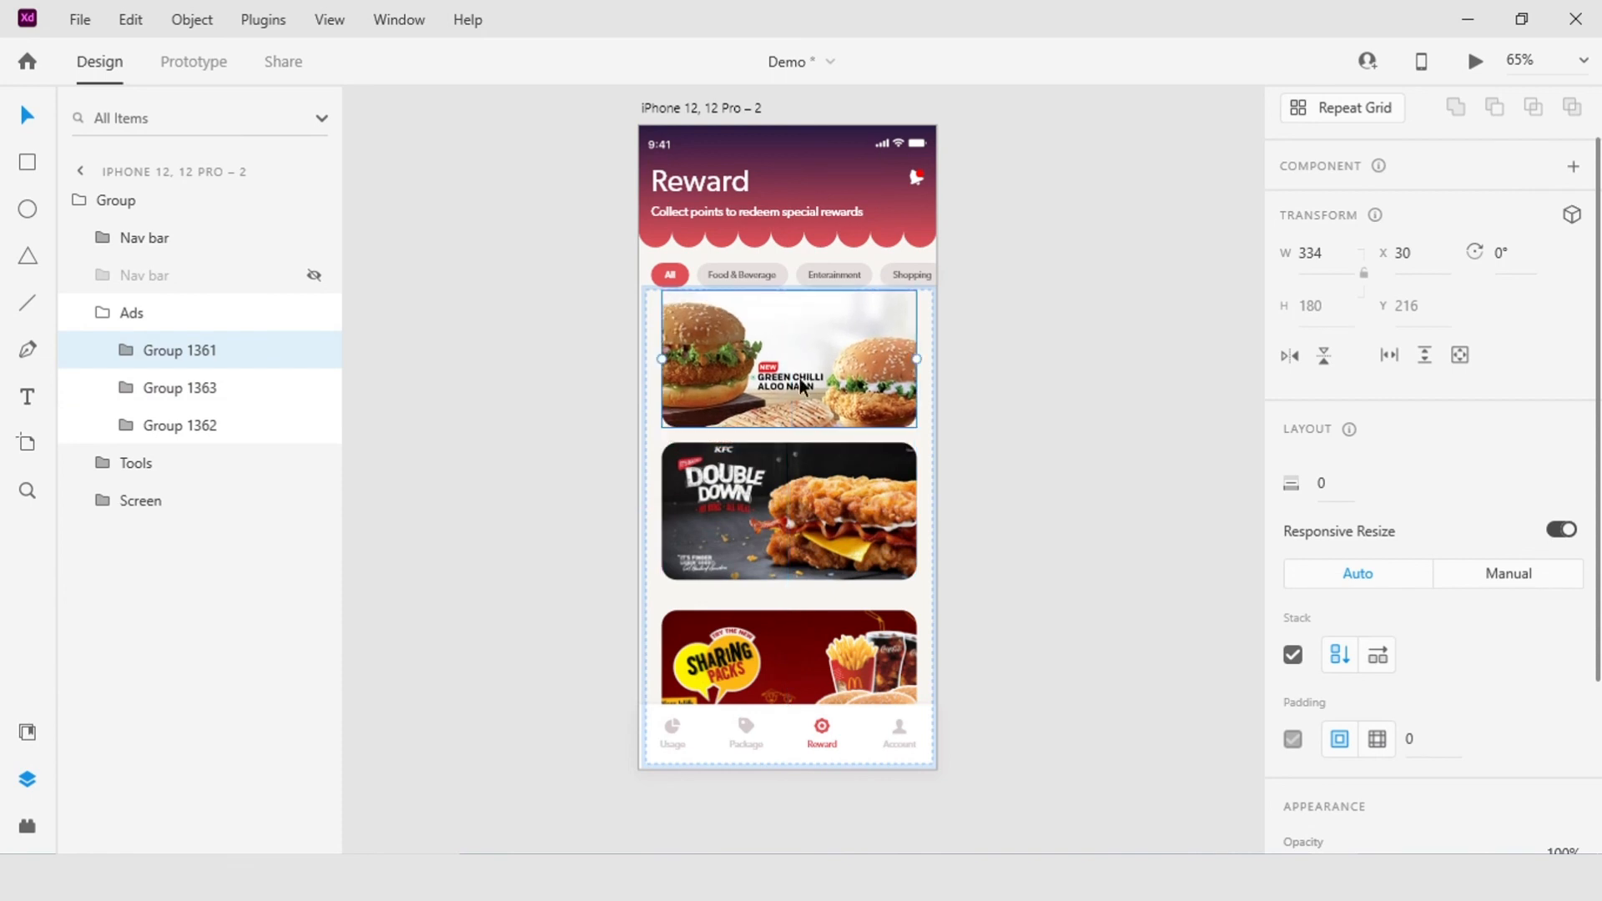